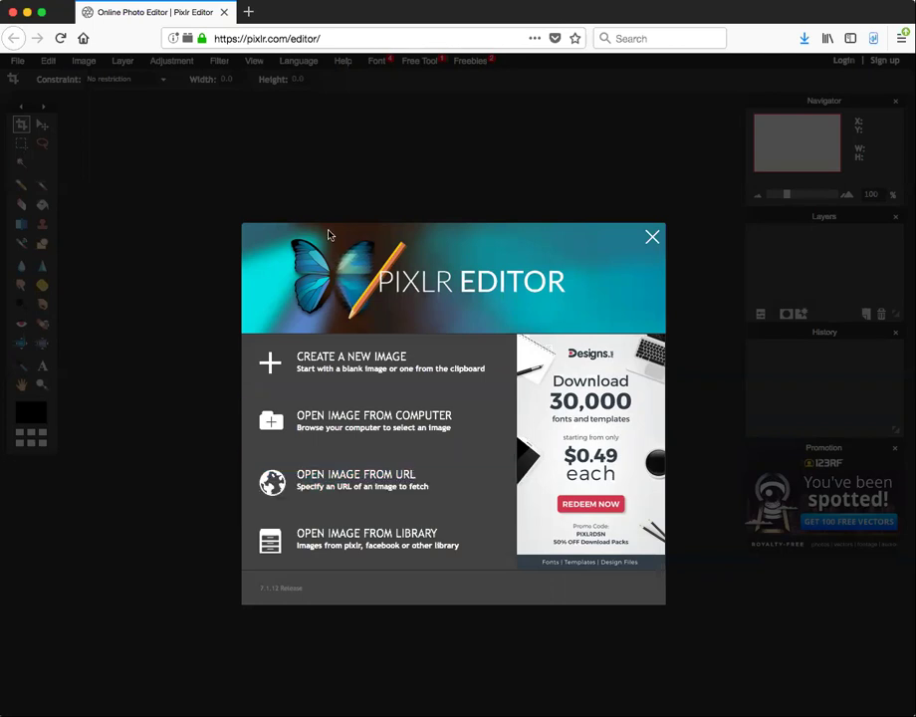
Step: Open core80.com/login in a new browser tab and enter the CORE80 membership area
{"action": "left_click", "coordinate": [249, 14]}
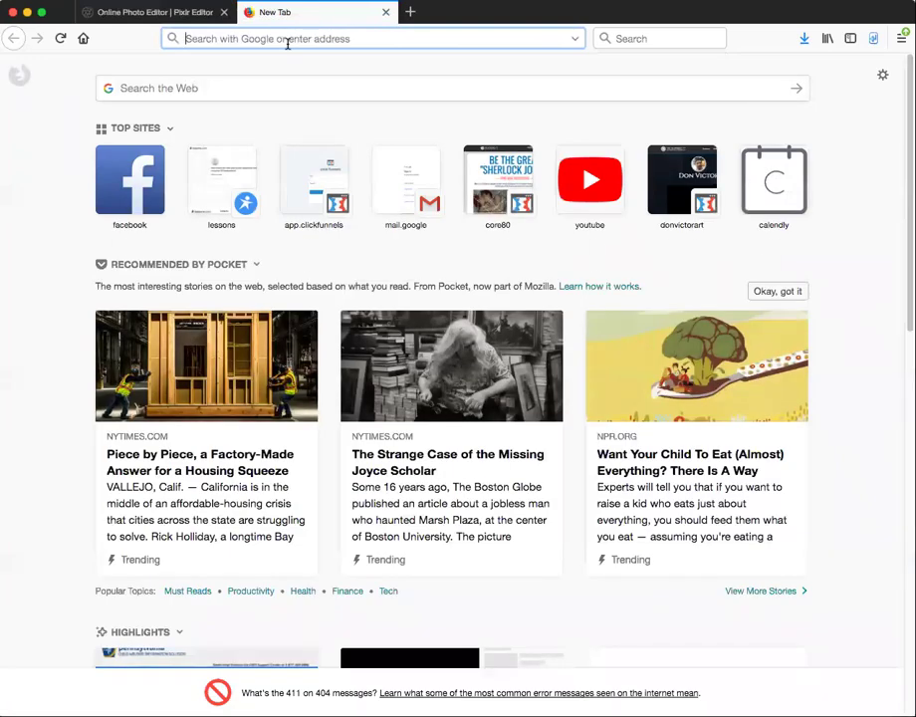
{"action": "type", "text": "core80"}
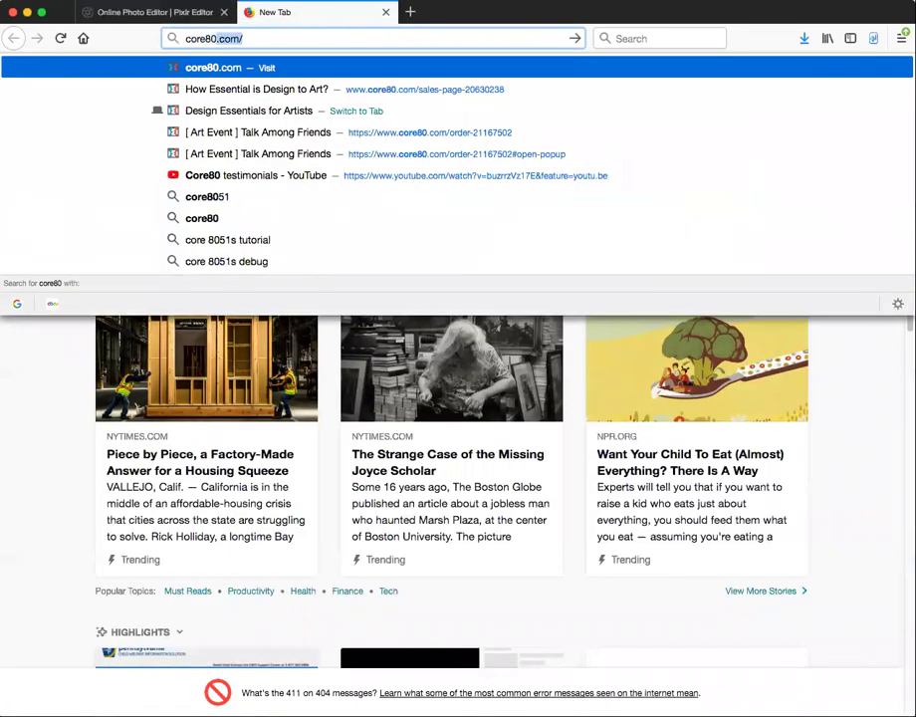
{"action": "key", "text": "Escape"}
{"action": "key", "text": "Right"}
{"action": "type", "text": "login"}
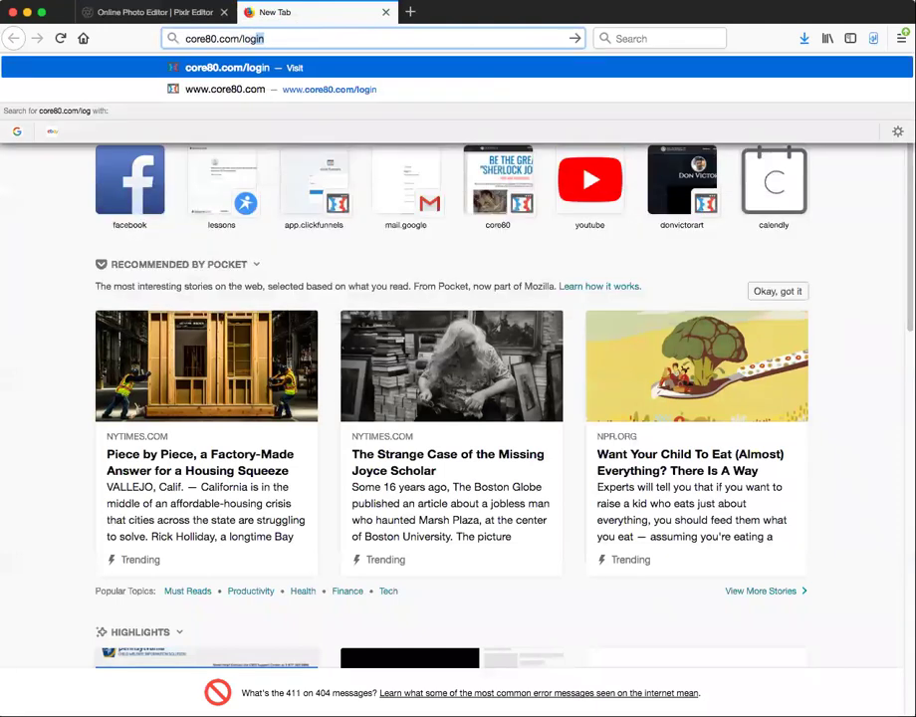
{"action": "key", "text": "Return"}
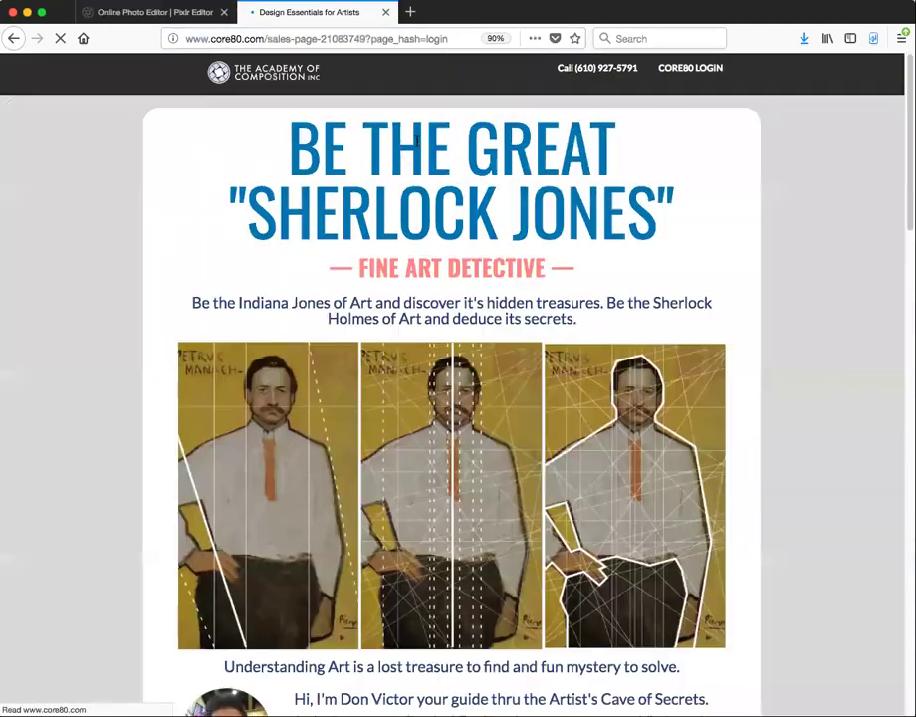
{"action": "left_click", "coordinate": [685, 69]}
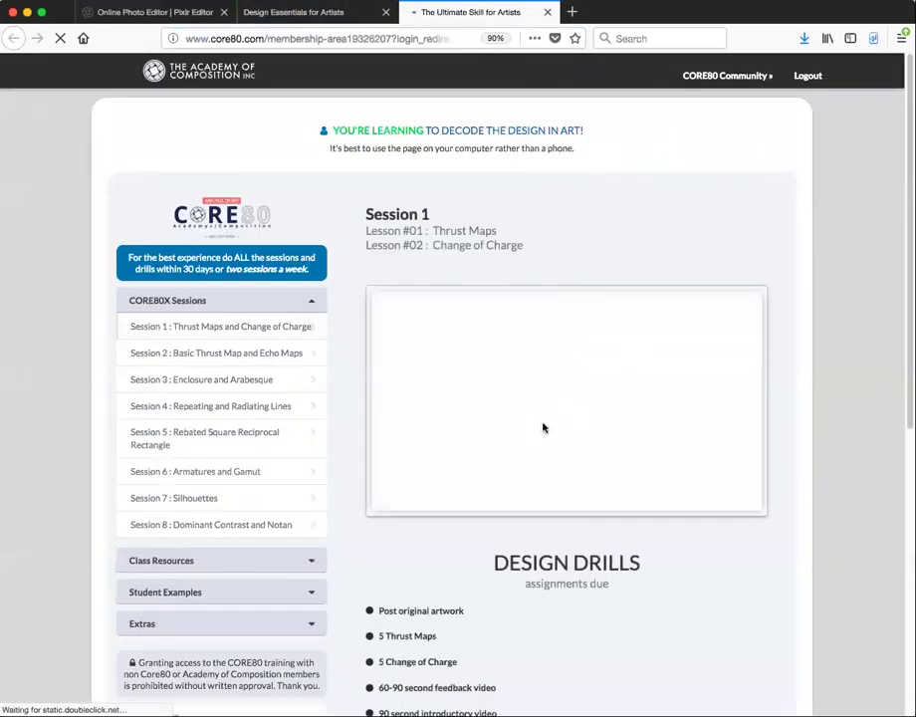
Step: Open the List of Approved Masters from the Class Resources section
{"action": "left_click", "coordinate": [306, 563]}
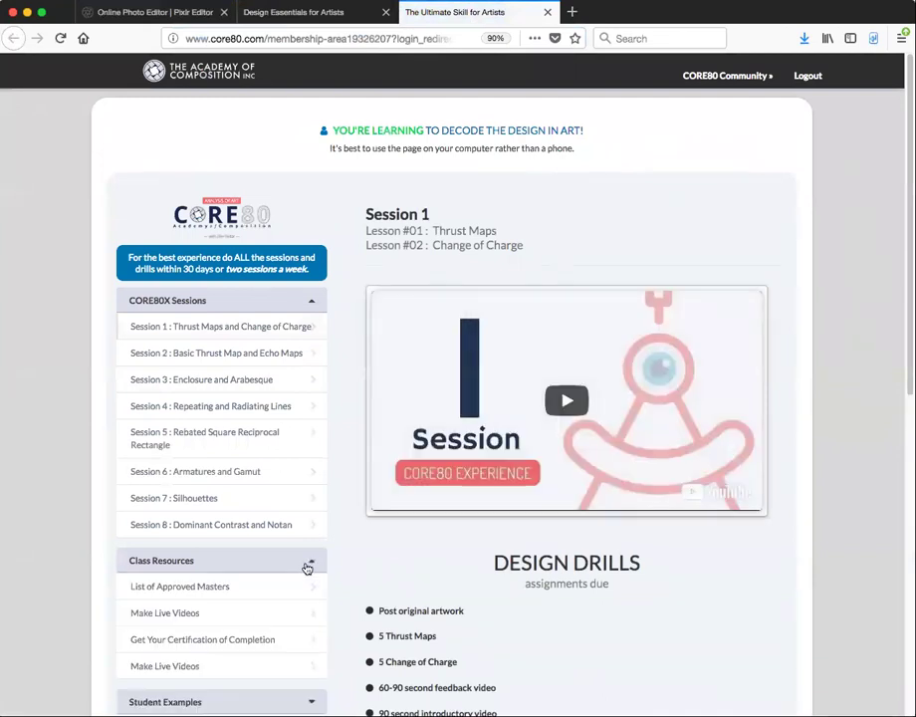
{"action": "left_click", "coordinate": [169, 592]}
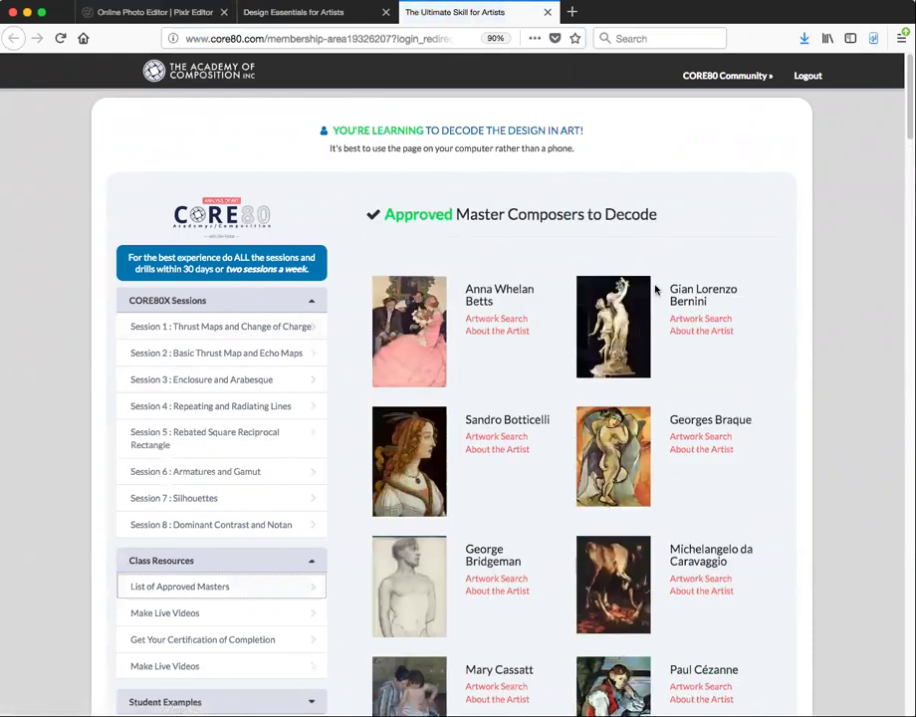
Step: Look through the approved master composers down to Joaquín Sorolla
{"action": "scroll", "coordinate": [655, 289], "scroll_direction": "down", "scroll_amount": 1}
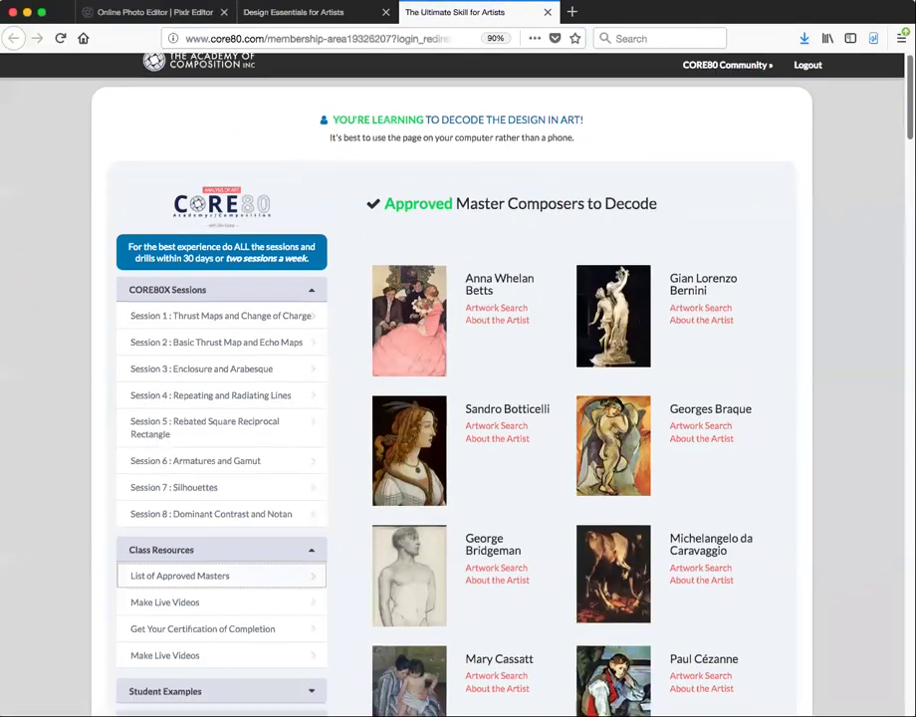
{"action": "scroll", "coordinate": [893, 176], "scroll_direction": "down", "scroll_amount": 10}
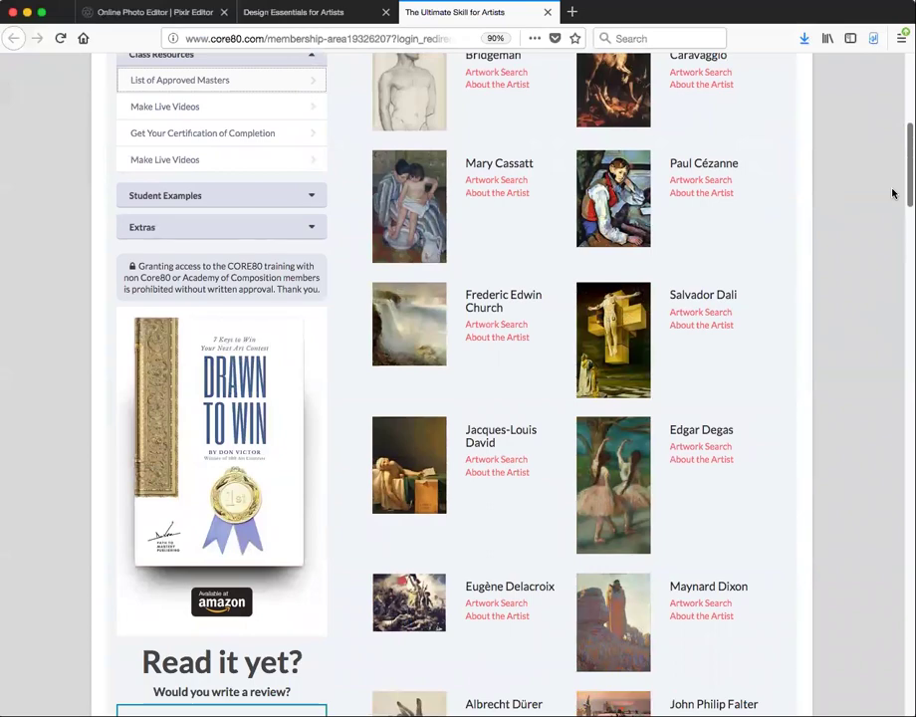
{"action": "scroll", "coordinate": [894, 193], "scroll_direction": "up", "scroll_amount": 10}
{"action": "scroll", "coordinate": [893, 118], "scroll_direction": "down", "scroll_amount": 19}
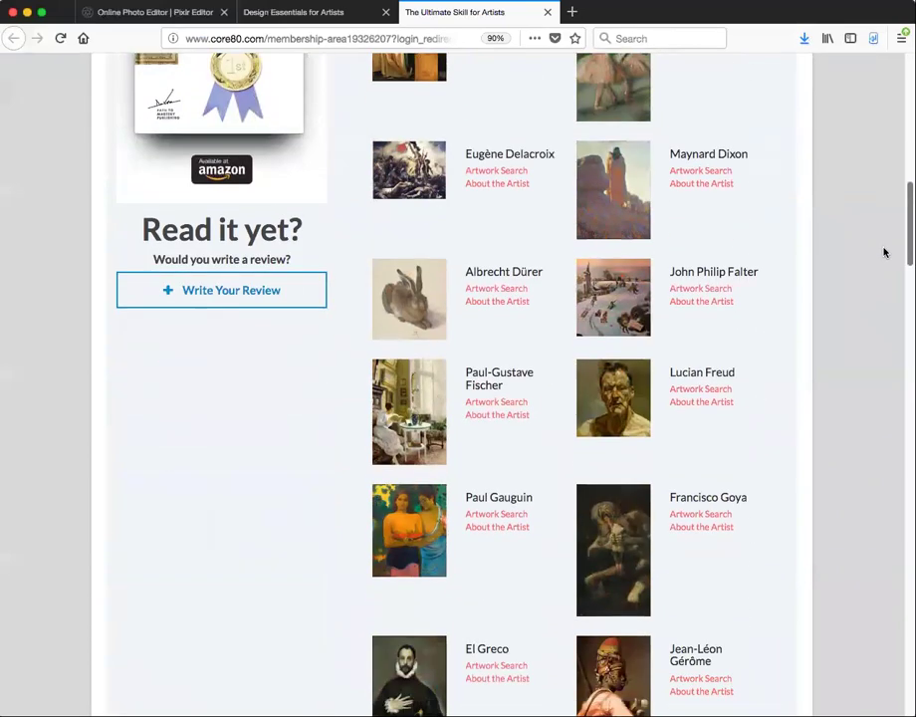
{"action": "scroll", "coordinate": [884, 288], "scroll_direction": "down", "scroll_amount": 10}
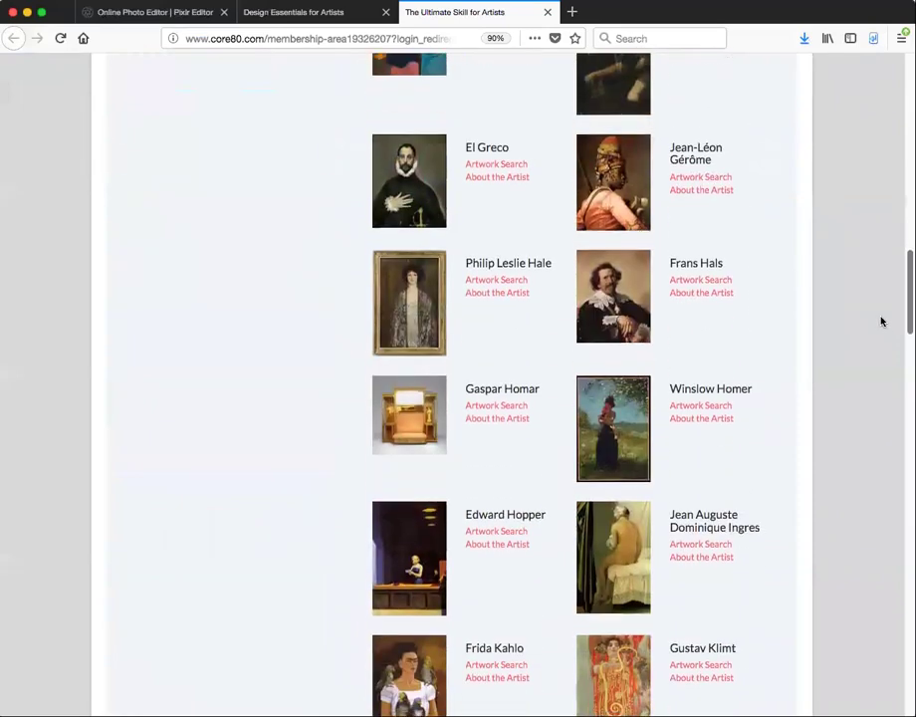
{"action": "scroll", "coordinate": [881, 320], "scroll_direction": "up", "scroll_amount": 1}
{"action": "scroll", "coordinate": [867, 311], "scroll_direction": "down", "scroll_amount": 10}
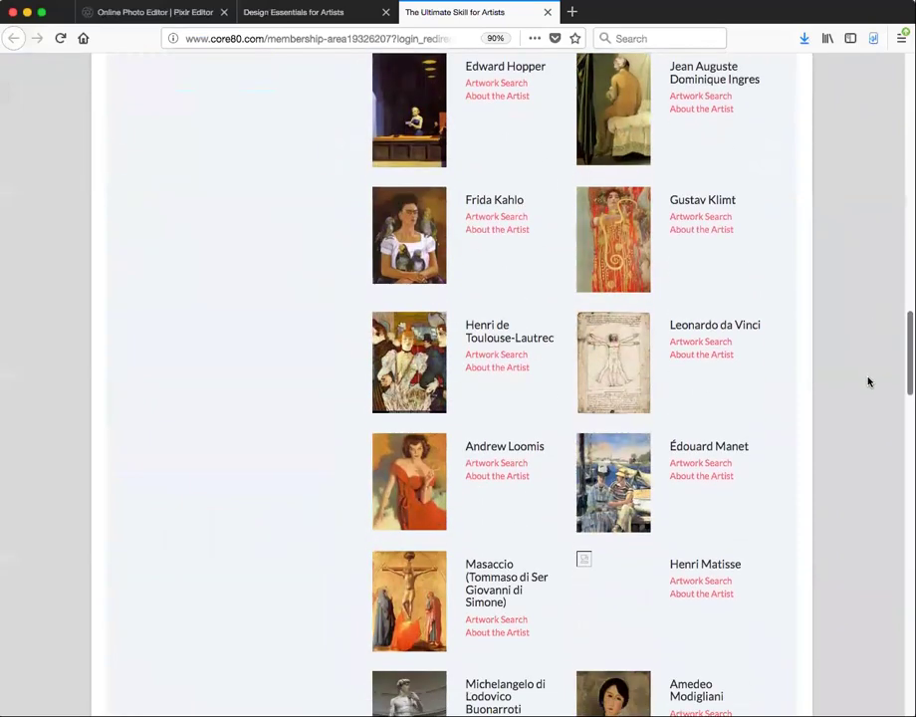
{"action": "scroll", "coordinate": [867, 381], "scroll_direction": "down", "scroll_amount": 8}
{"action": "scroll", "coordinate": [847, 438], "scroll_direction": "up", "scroll_amount": 2}
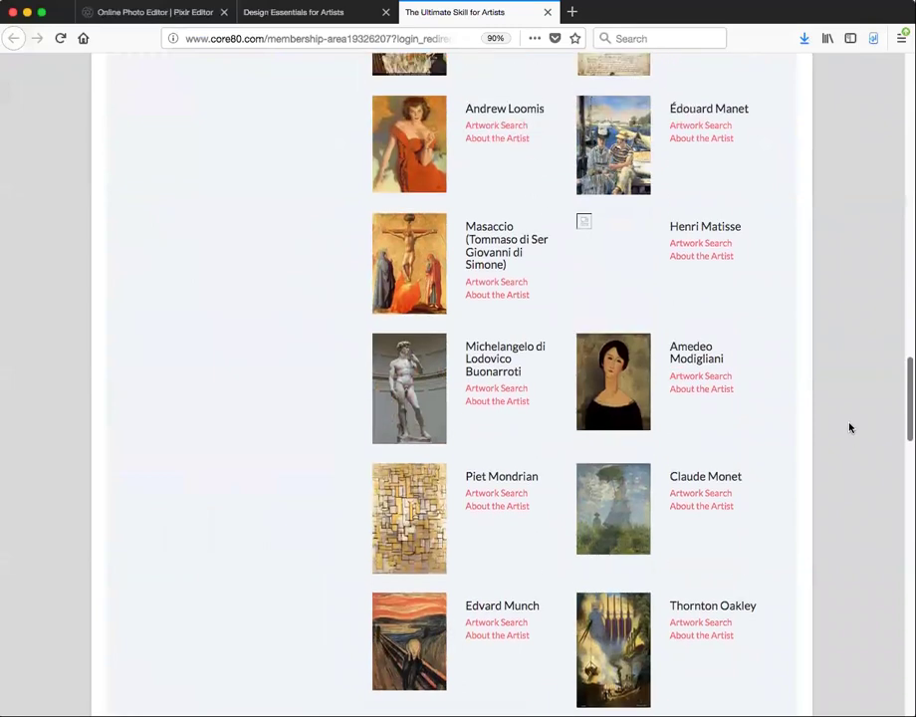
{"action": "scroll", "coordinate": [849, 448], "scroll_direction": "down", "scroll_amount": 6}
{"action": "scroll", "coordinate": [847, 488], "scroll_direction": "down", "scroll_amount": 5}
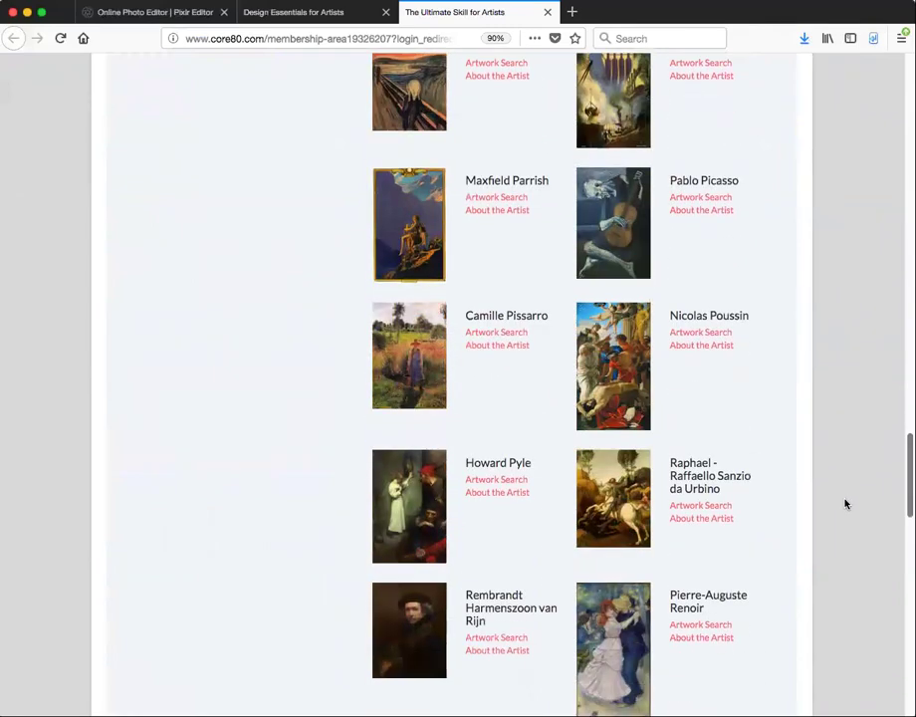
{"action": "scroll", "coordinate": [845, 504], "scroll_direction": "down", "scroll_amount": 7}
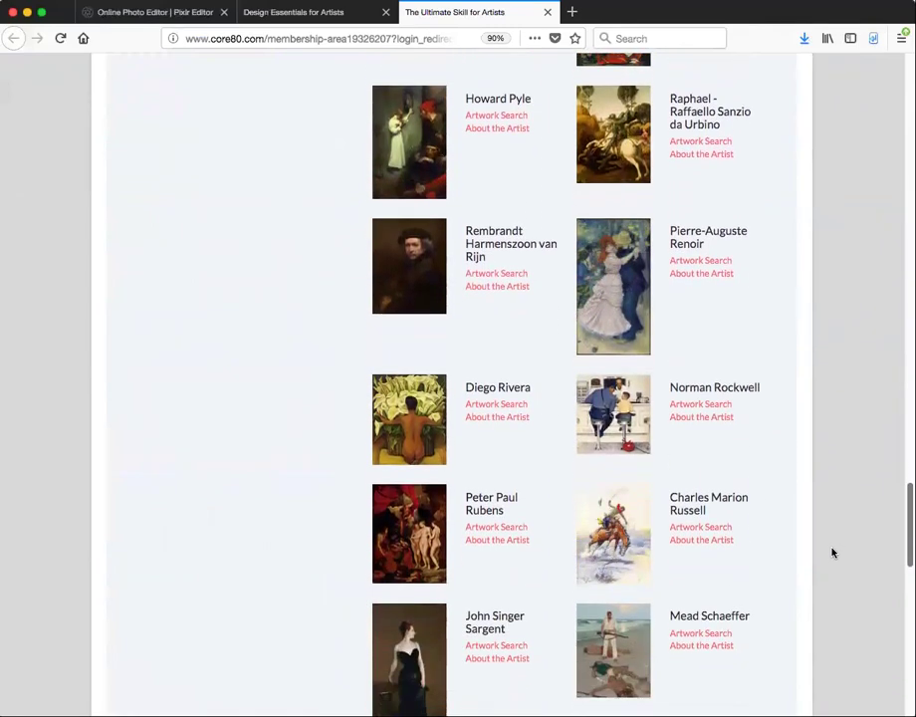
{"action": "scroll", "coordinate": [817, 551], "scroll_direction": "up", "scroll_amount": 2}
{"action": "scroll", "coordinate": [797, 567], "scroll_direction": "down", "scroll_amount": 7}
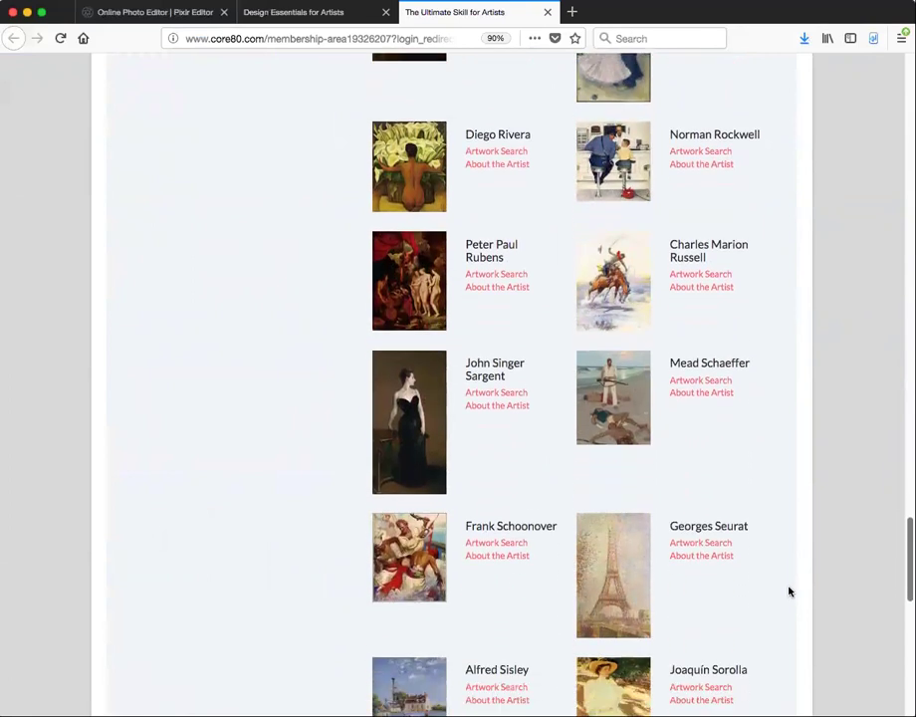
{"action": "scroll", "coordinate": [788, 594], "scroll_direction": "down", "scroll_amount": 1}
{"action": "scroll", "coordinate": [789, 595], "scroll_direction": "down", "scroll_amount": 1}
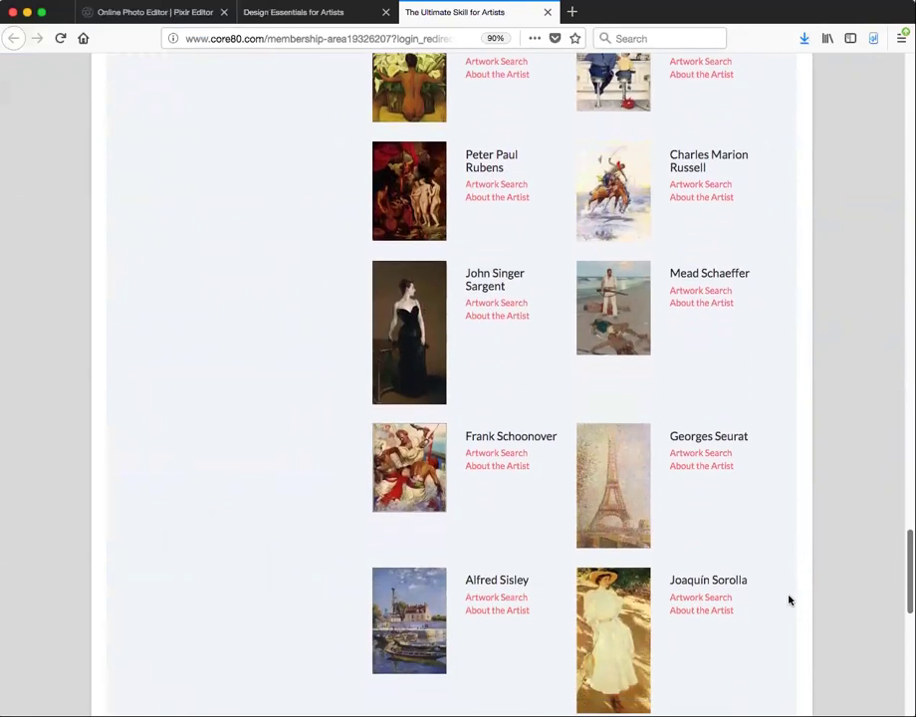
{"action": "scroll", "coordinate": [790, 605], "scroll_direction": "up", "scroll_amount": 1}
{"action": "scroll", "coordinate": [781, 607], "scroll_direction": "down", "scroll_amount": 4}
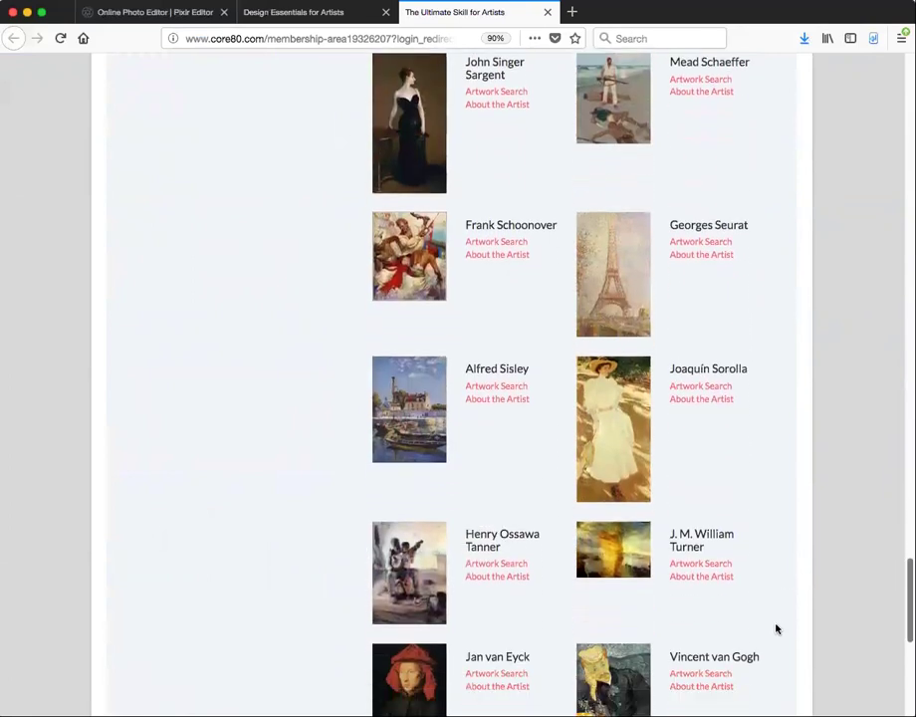
Step: Run the artwork search for Joaquín Sorolla and preview the Wikimedia Commons image of Las tres velas
{"action": "left_click", "coordinate": [694, 388]}
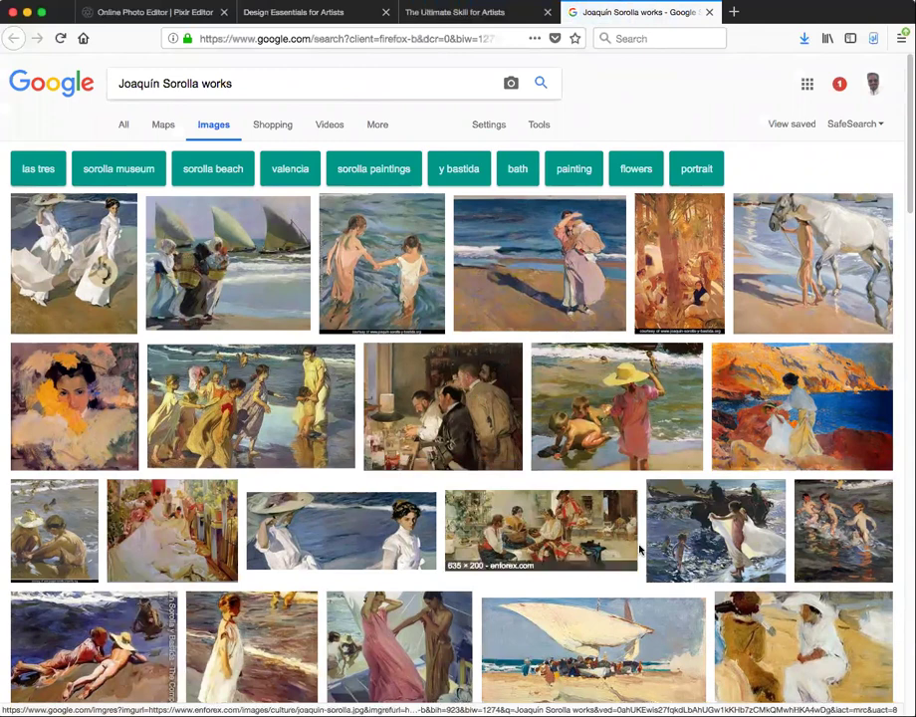
{"action": "left_click", "coordinate": [262, 277]}
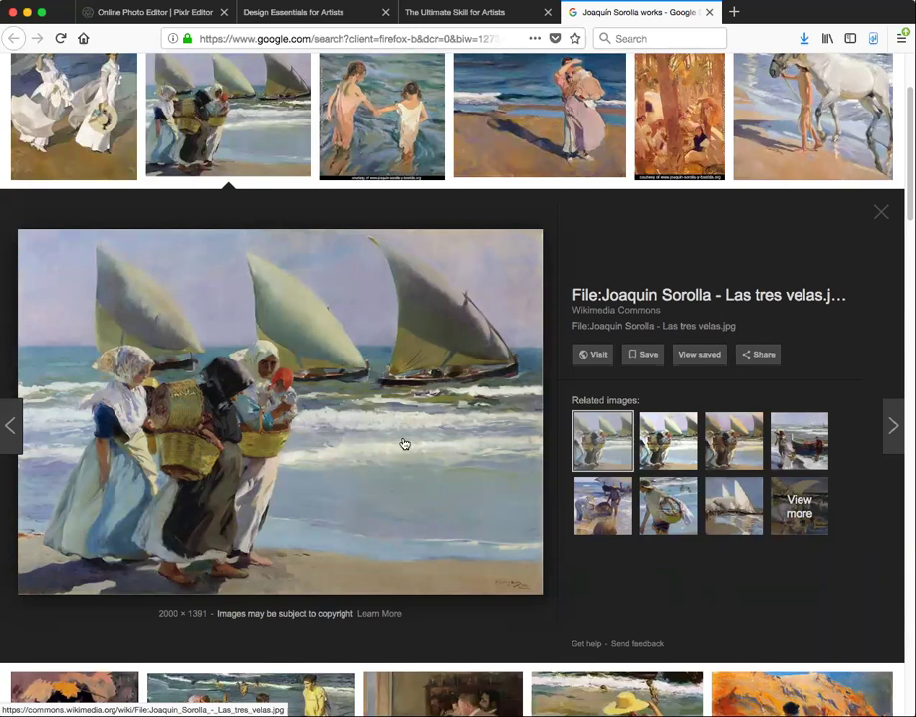
{"action": "left_click", "coordinate": [669, 497]}
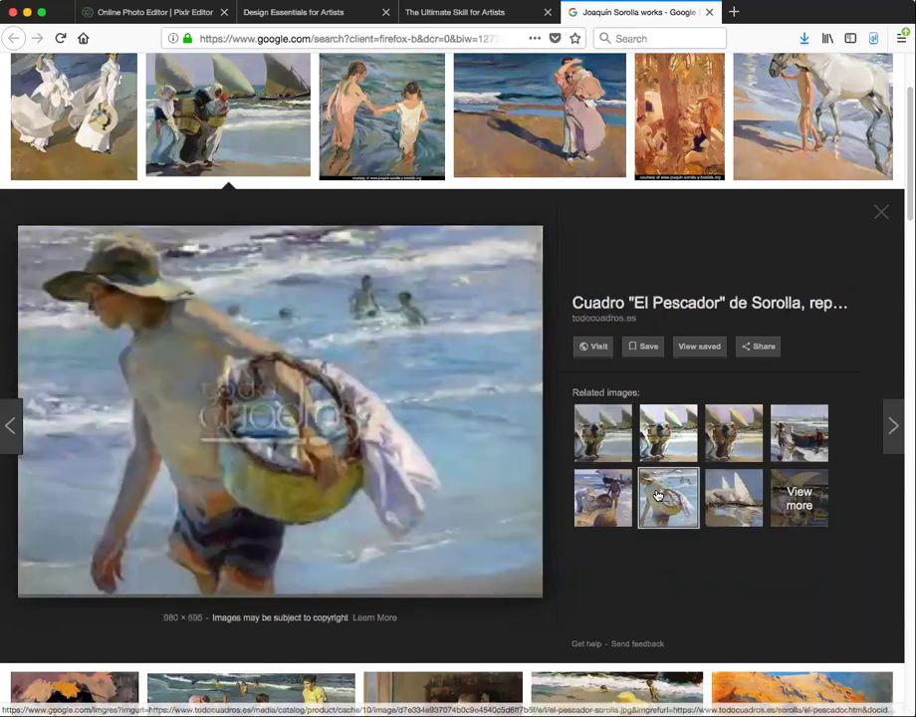
{"action": "left_click", "coordinate": [604, 435]}
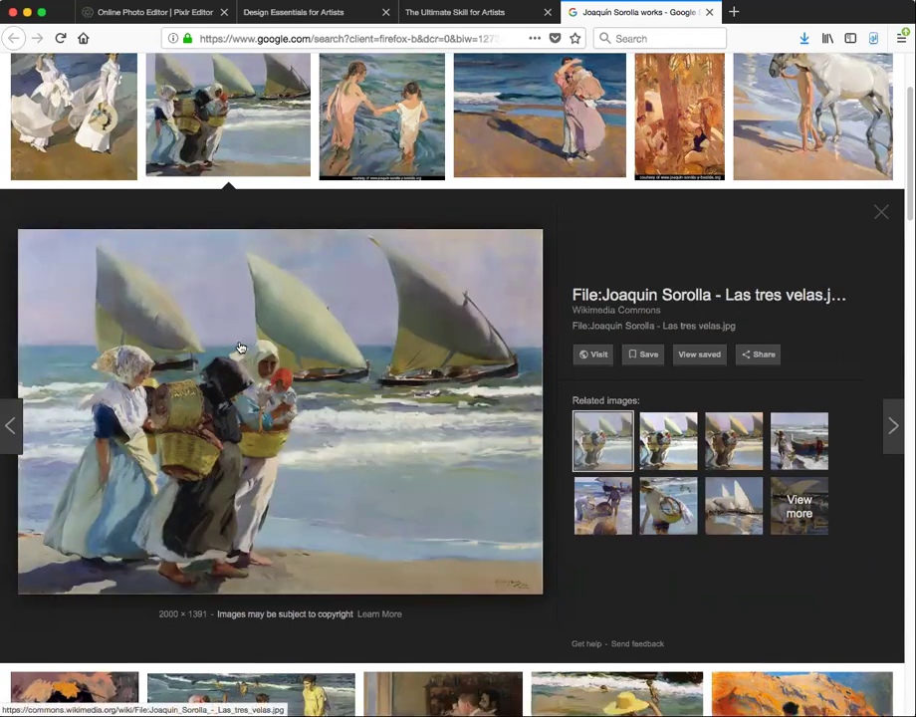
Step: Save the previewed painting as Joaquin_Sorolla_-_Las_tres_velas.jpg in the deCamp folder on the Desktop
{"action": "right_click", "coordinate": [241, 342]}
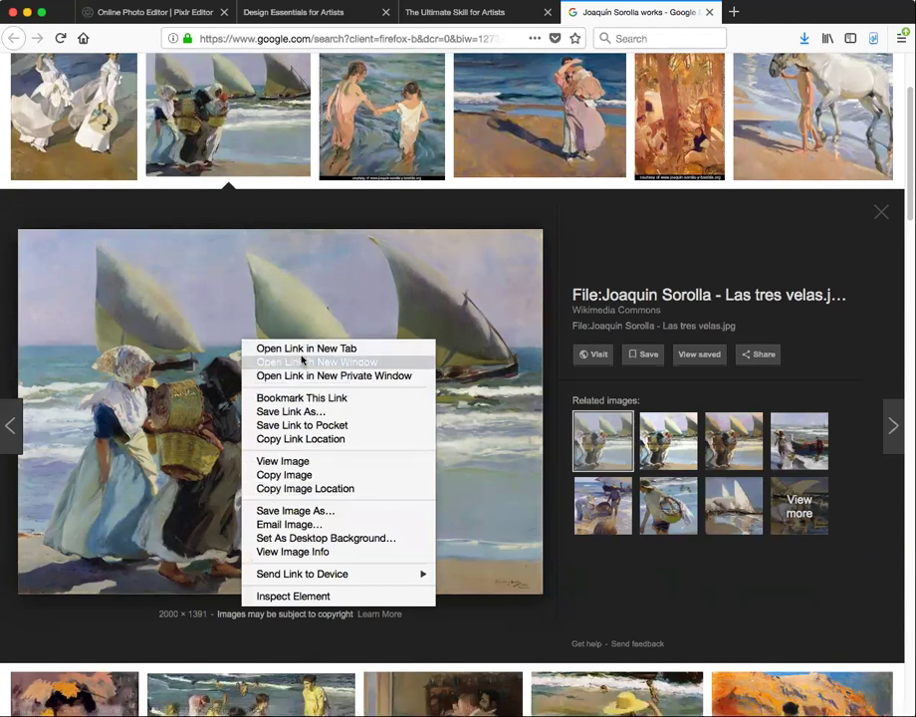
{"action": "left_click", "coordinate": [294, 513]}
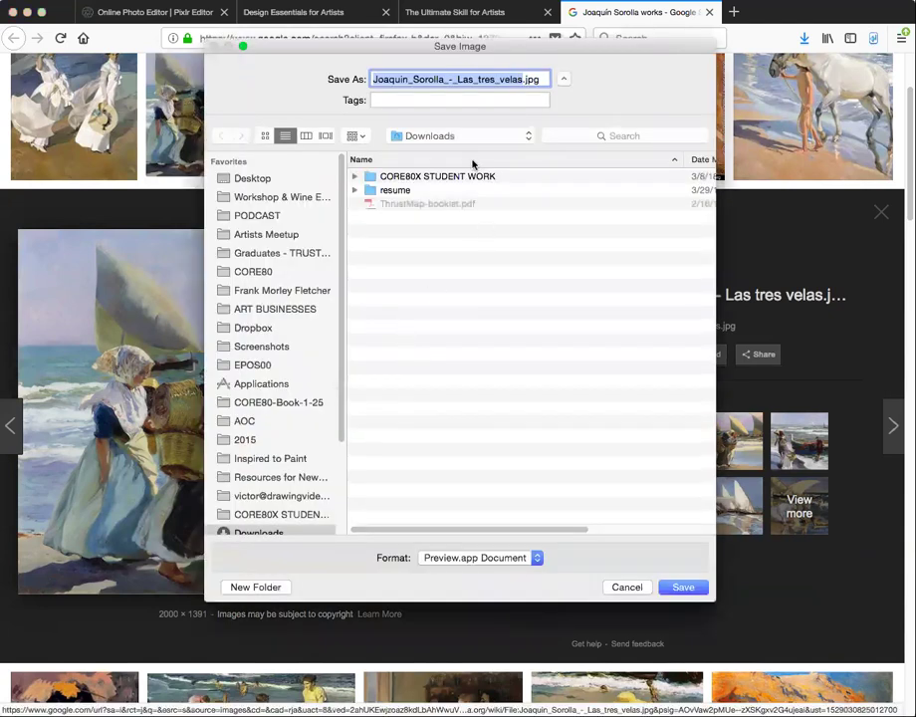
{"action": "left_click", "coordinate": [510, 140]}
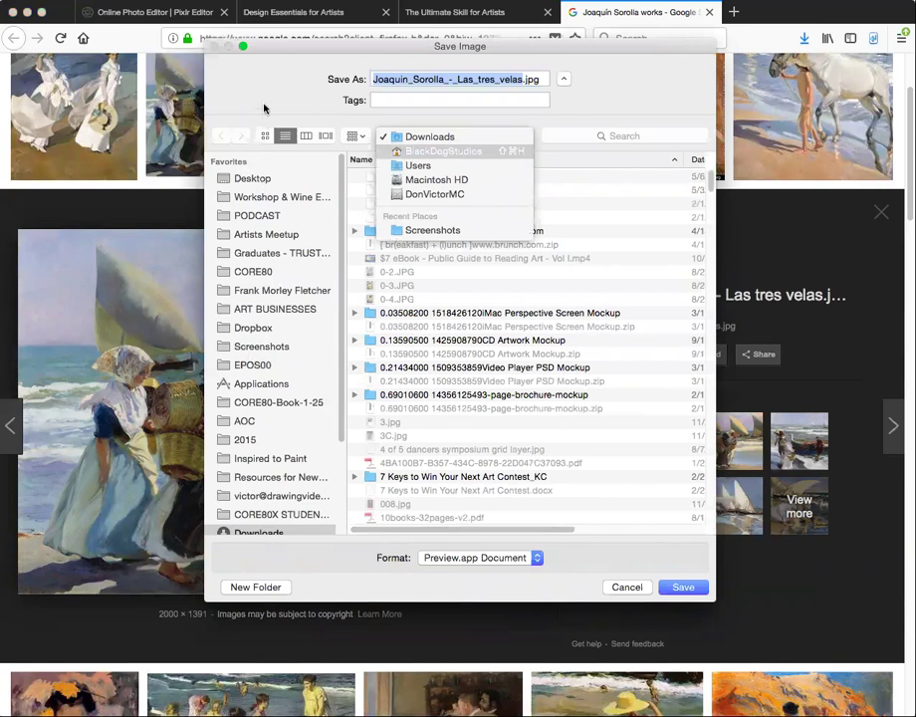
{"action": "left_click", "coordinate": [246, 178]}
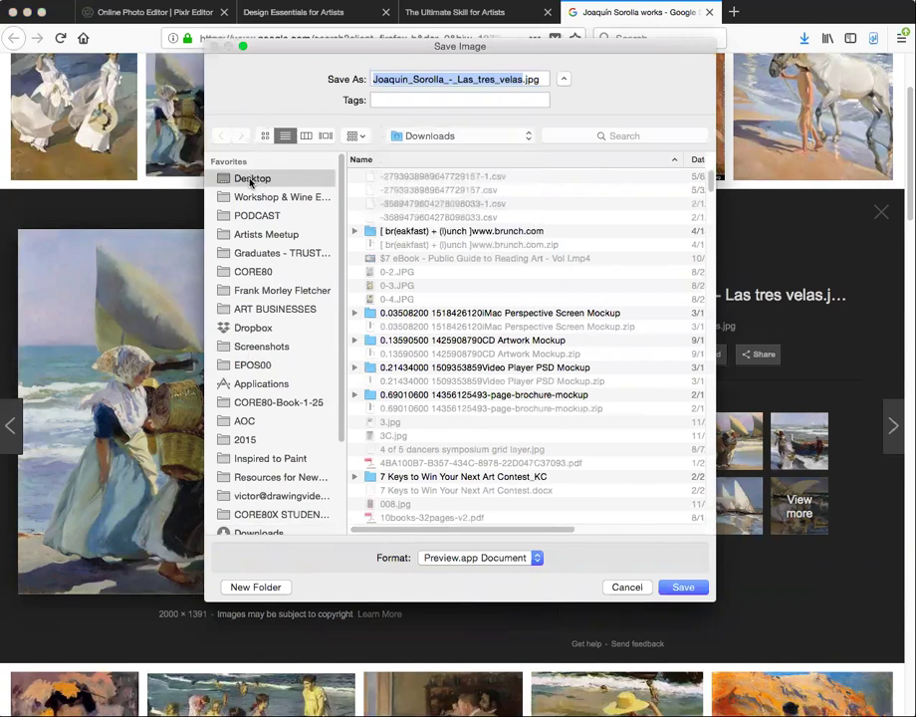
{"action": "left_click", "coordinate": [261, 180]}
{"action": "double_click", "coordinate": [386, 177]}
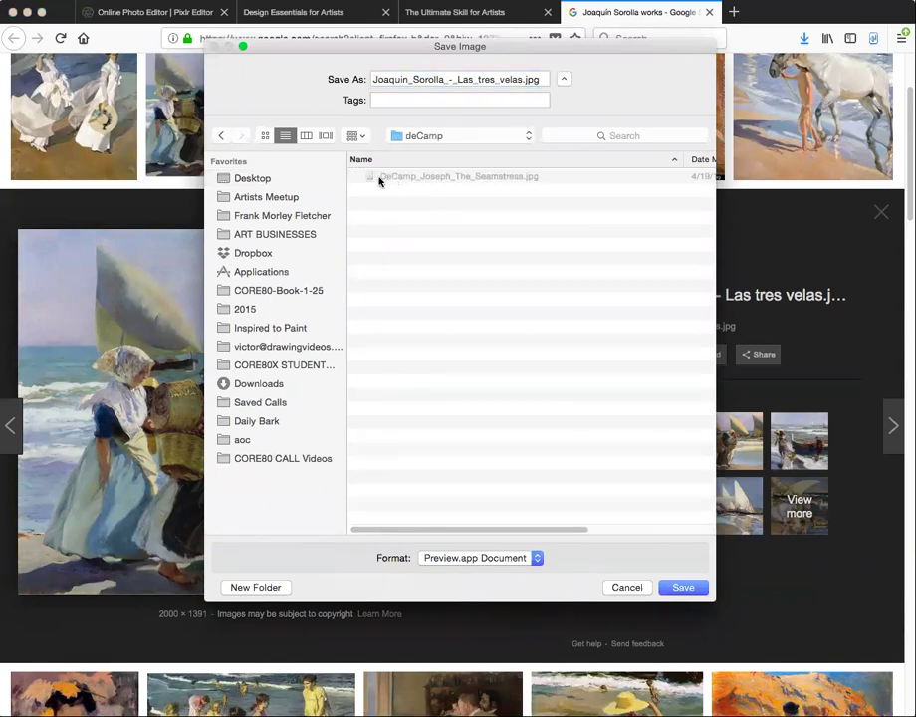
{"action": "left_click", "coordinate": [683, 587]}
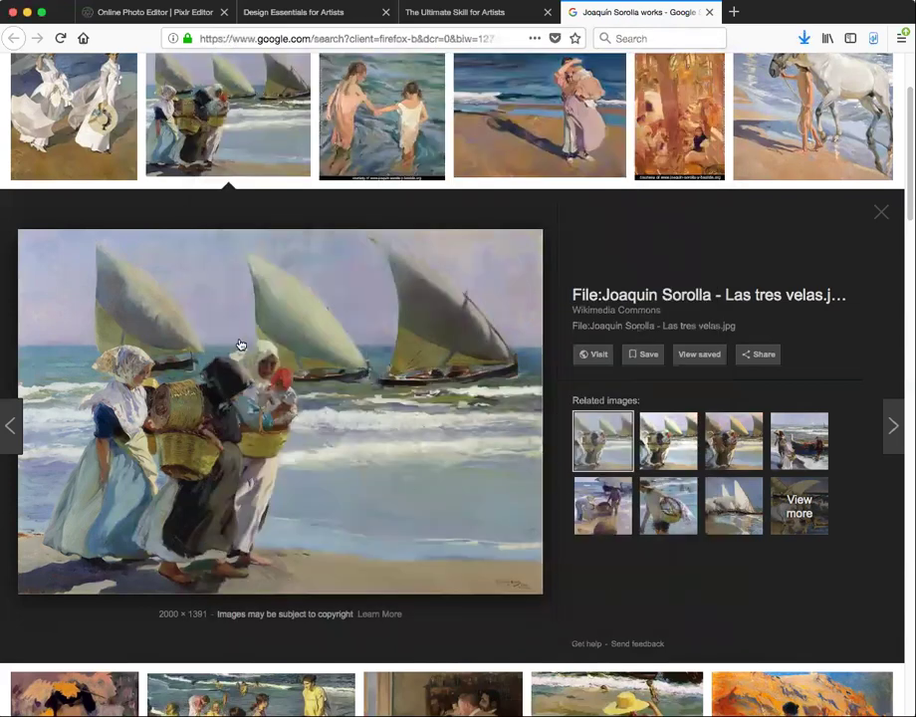
Step: Copy the painting's image address, open it from URL in Pixlr Editor, and enlarge the image window around the picture
{"action": "right_click", "coordinate": [189, 347]}
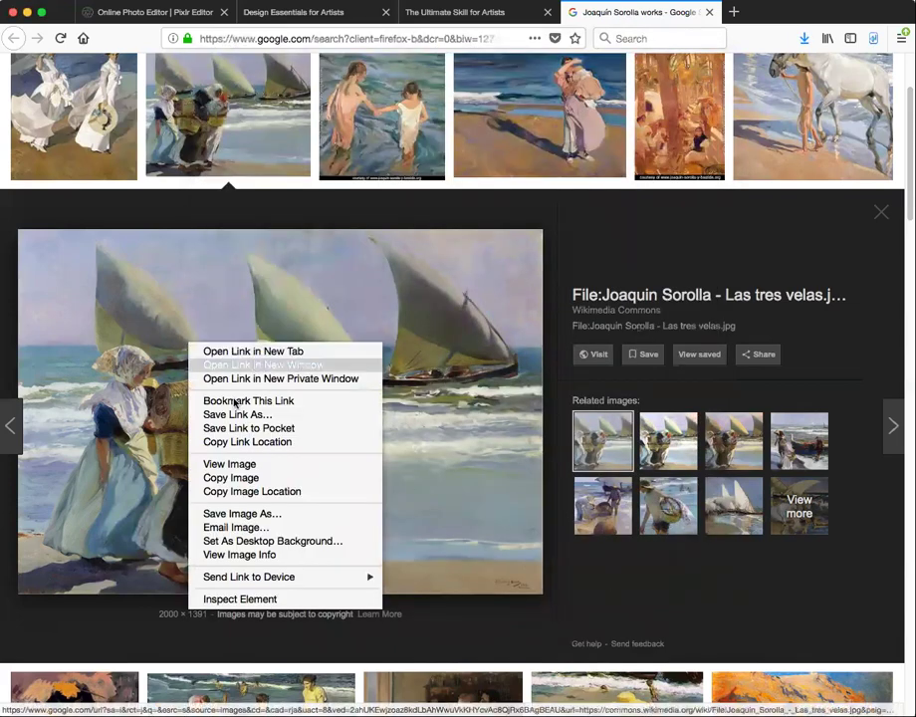
{"action": "left_click", "coordinate": [282, 493]}
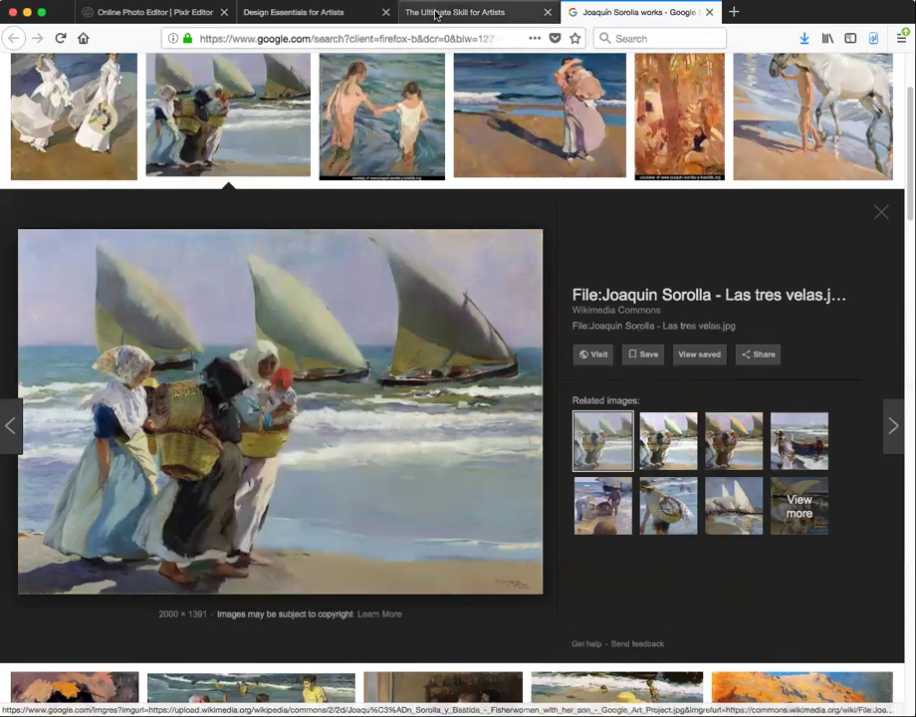
{"action": "left_click", "coordinate": [132, 12]}
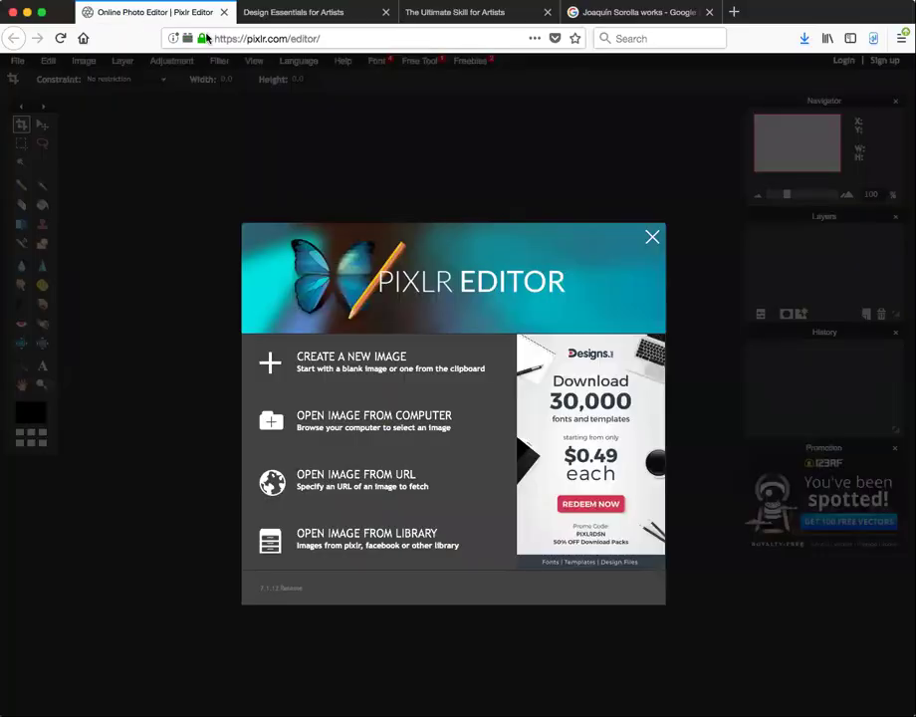
{"action": "left_click", "coordinate": [331, 489]}
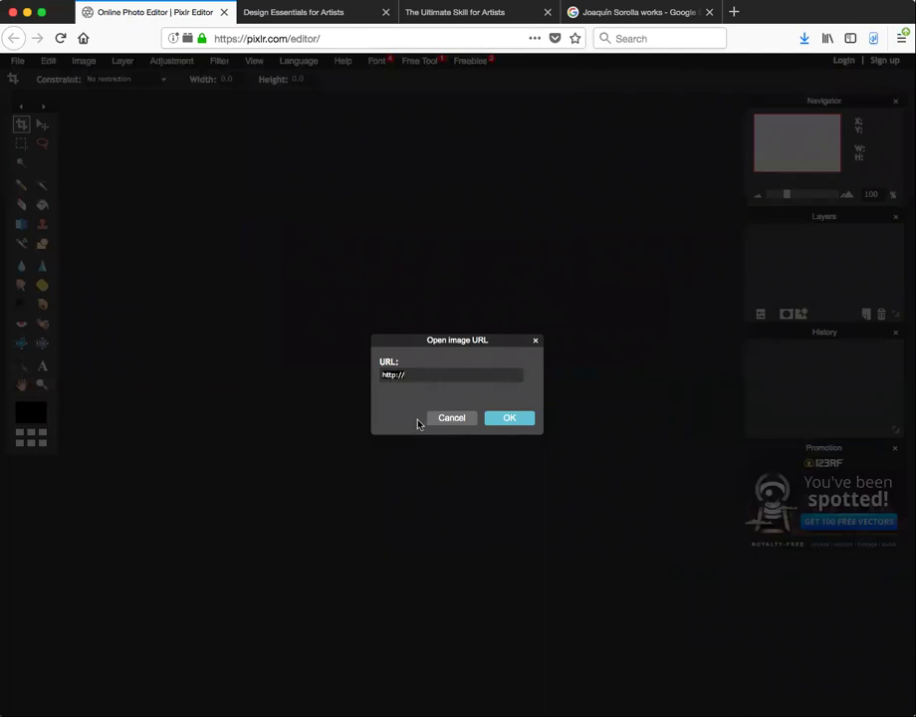
{"action": "key", "text": "super+v"}
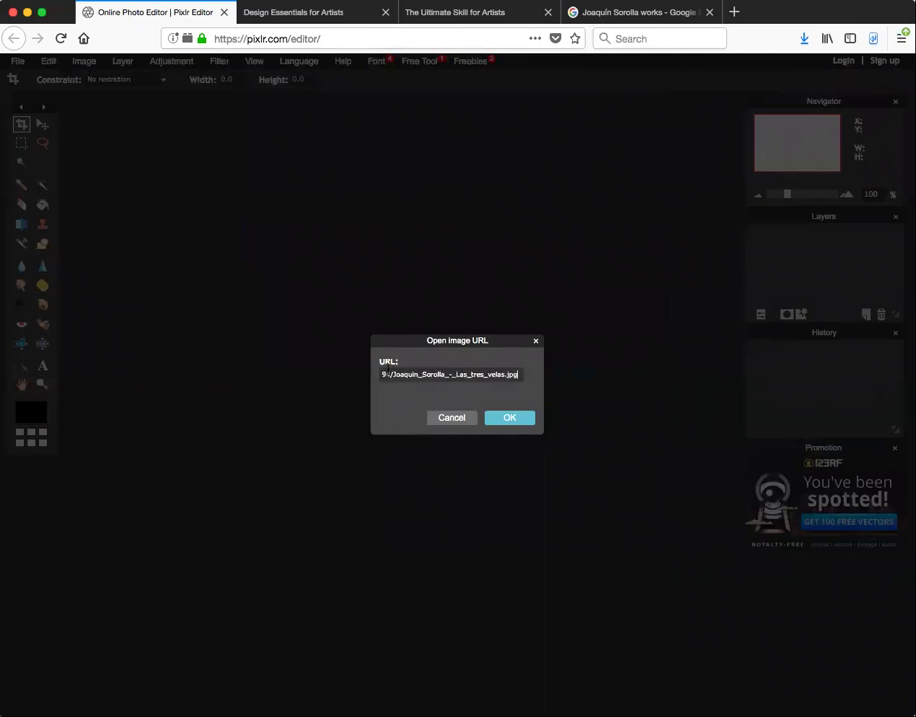
{"action": "left_click", "coordinate": [509, 418]}
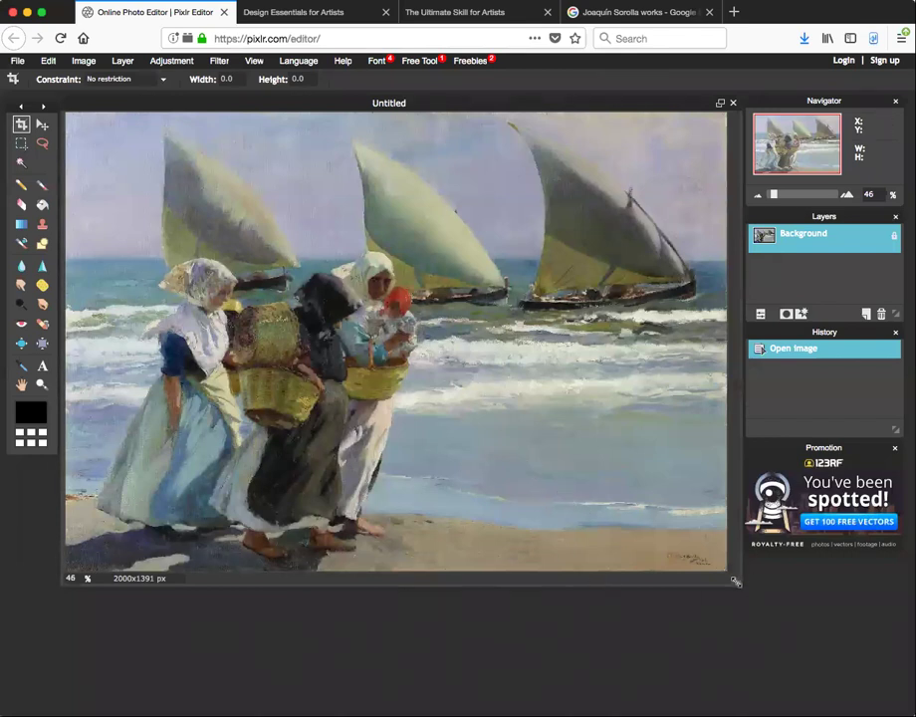
{"action": "left_click_drag", "start_coordinate": [735, 581], "coordinate": [802, 663]}
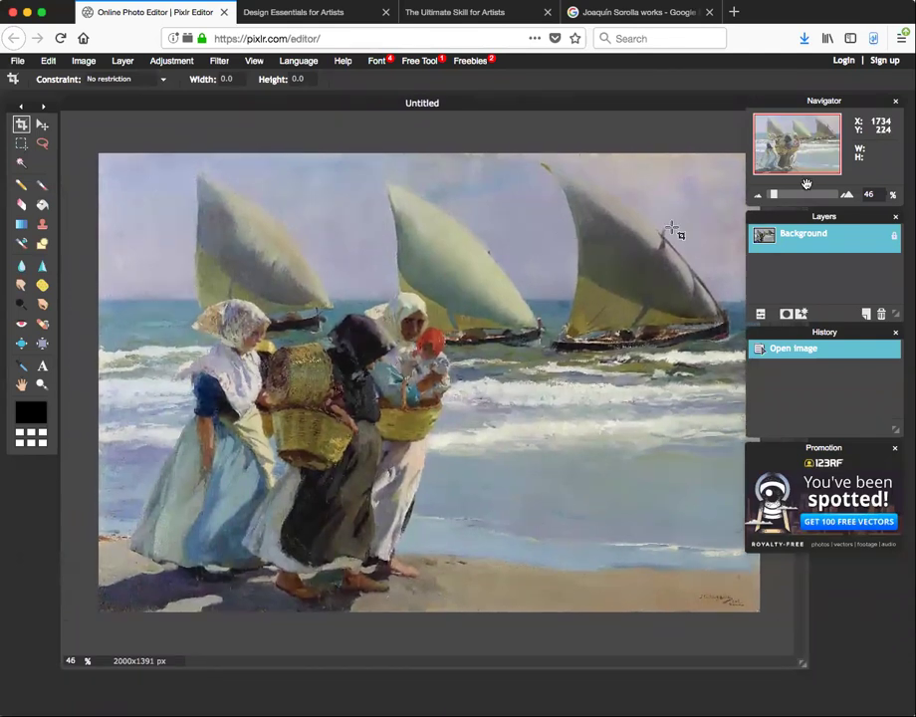
Step: Close the untitled image and open the saved Joaquin_Sorolla_-_Las_tres_velas picture from the computer instead
{"action": "mouse_move", "coordinate": [861, 103]}
{"action": "left_mouse_down"}
{"action": "mouse_move", "coordinate": [879, 103]}
{"action": "mouse_move", "coordinate": [861, 107]}
{"action": "left_mouse_up"}
{"action": "left_click_drag", "start_coordinate": [640, 110], "coordinate": [605, 97]}
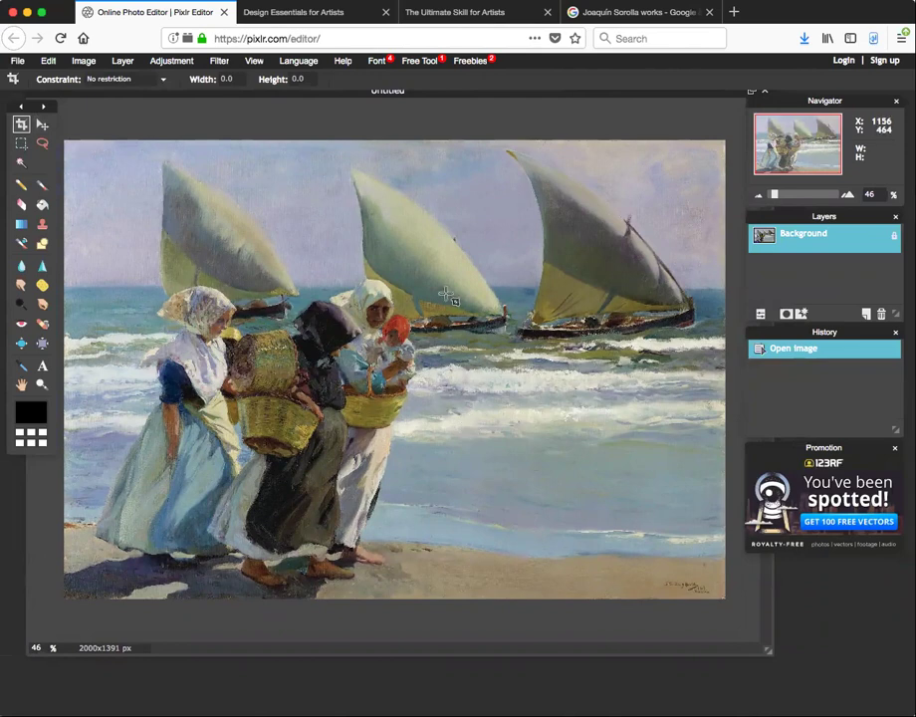
{"action": "left_click_drag", "start_coordinate": [493, 95], "coordinate": [409, 121]}
{"action": "left_click", "coordinate": [679, 116]}
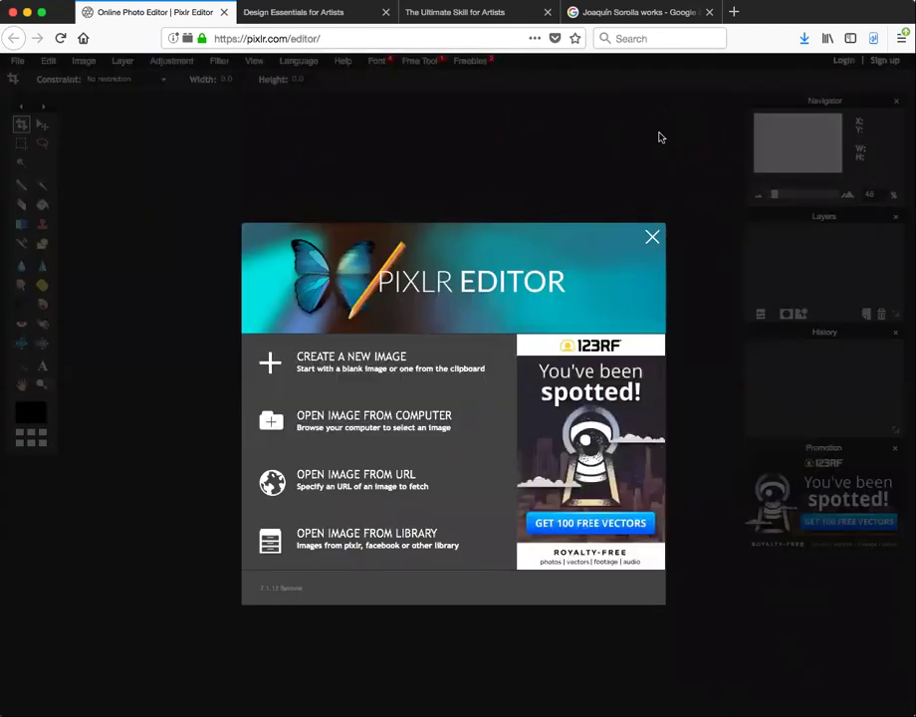
{"action": "left_click", "coordinate": [370, 421]}
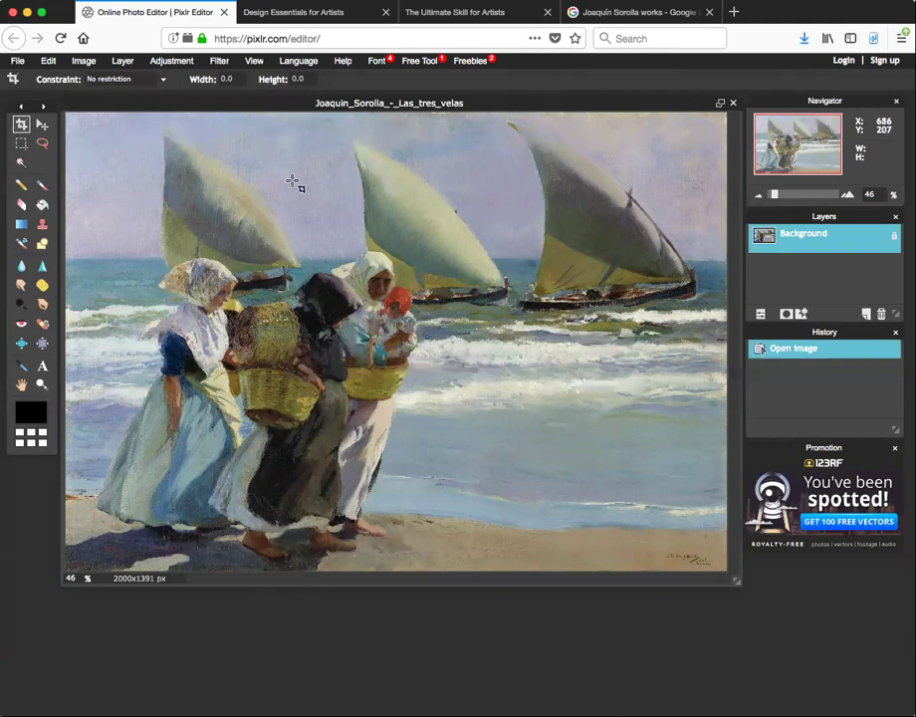
Step: Turn the painting grayscale with Hue & Saturation by lowering the saturation to its minimum
{"action": "left_click", "coordinate": [162, 63]}
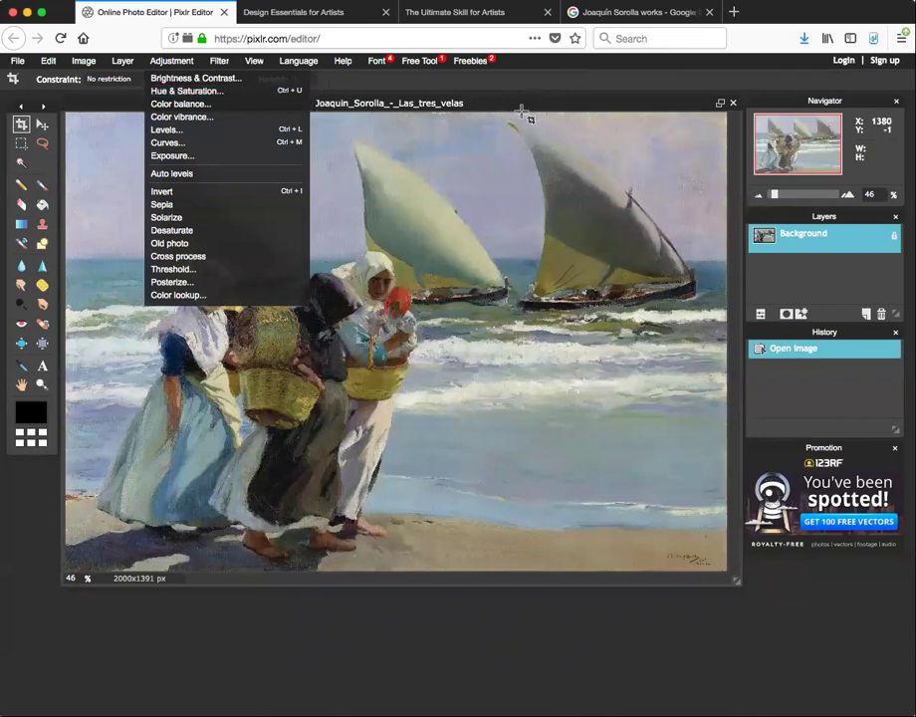
{"action": "left_click", "coordinate": [491, 139]}
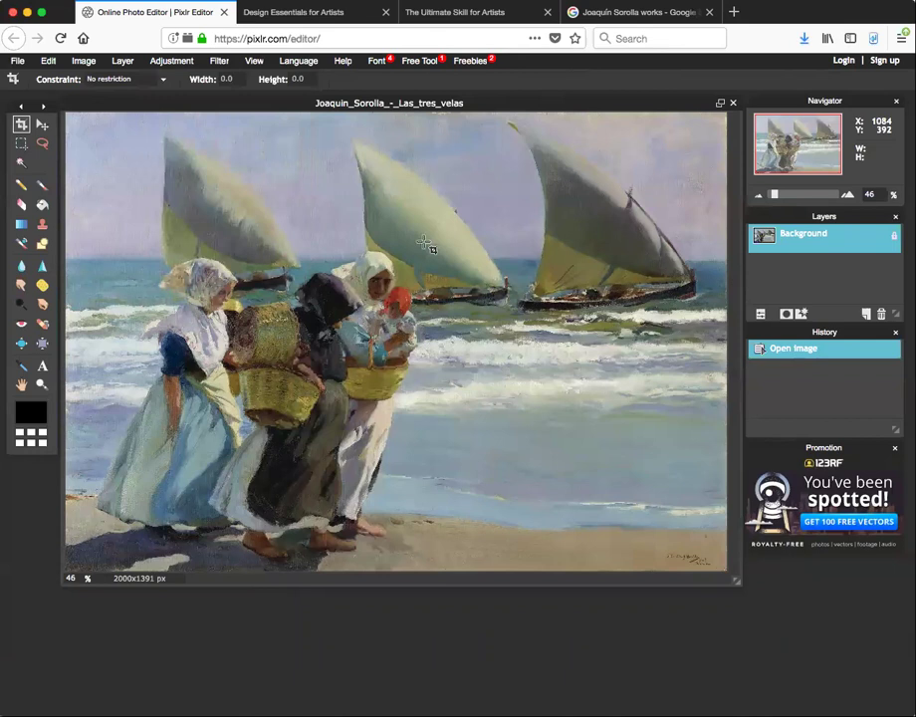
{"action": "key", "text": "ctrl+u"}
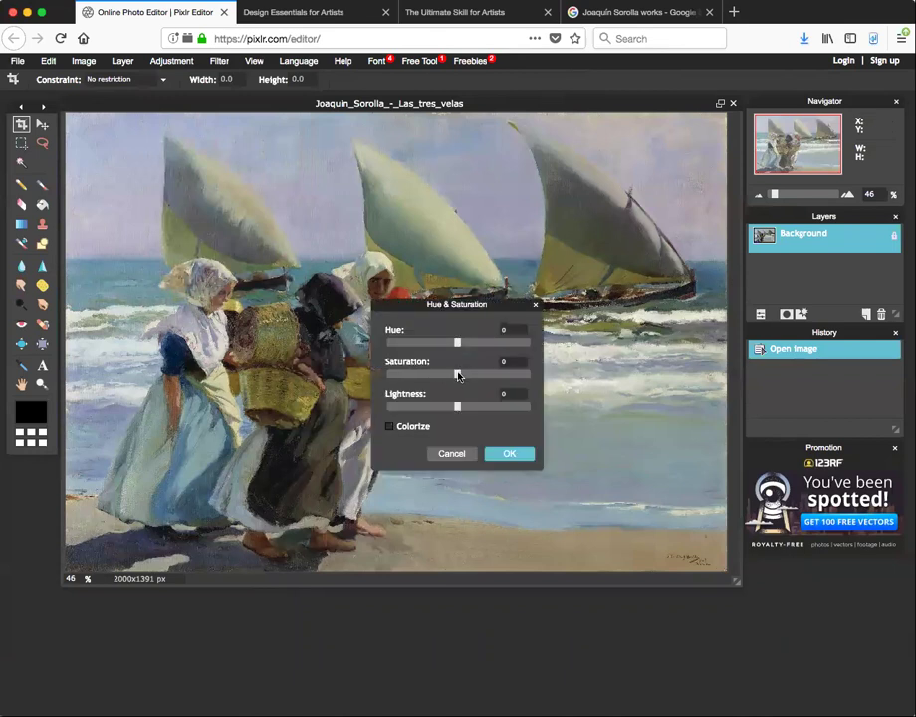
{"action": "left_click_drag", "start_coordinate": [457, 376], "coordinate": [366, 372]}
{"action": "left_click", "coordinate": [506, 463]}
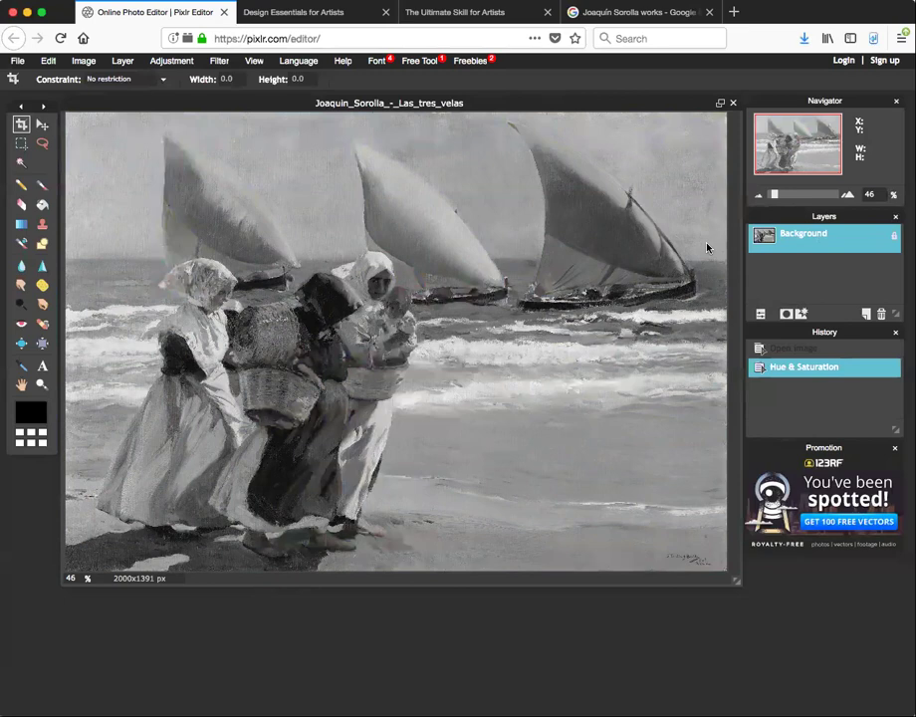
Step: Duplicate the Background layer and paint two diagonal black strokes across the middle boat with the size 50 brush
{"action": "key", "text": "ctrl+j"}
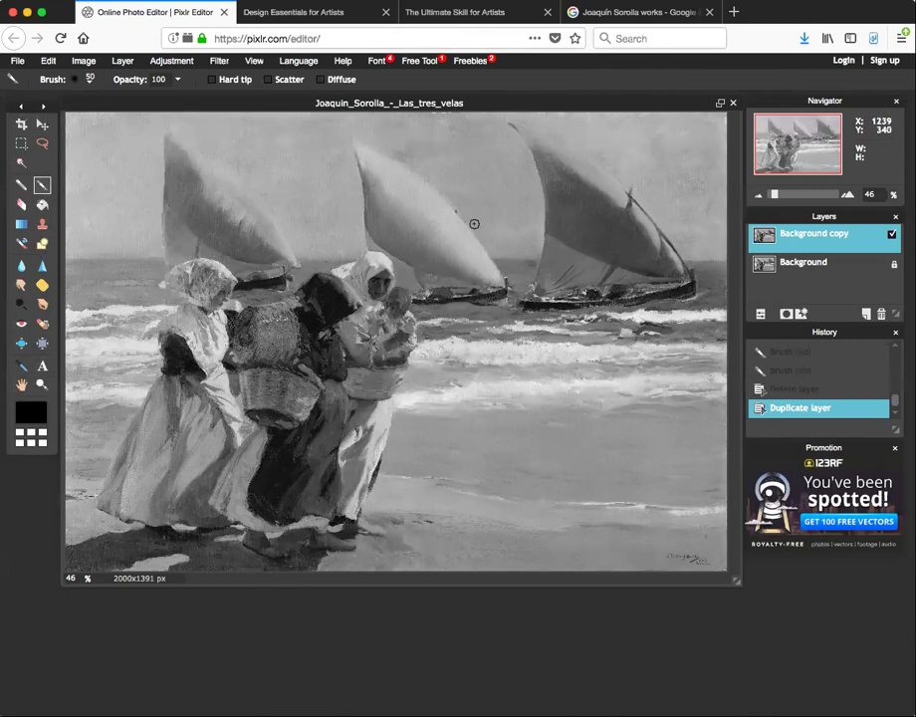
{"action": "left_click_drag", "start_coordinate": [488, 204], "coordinate": [370, 340]}
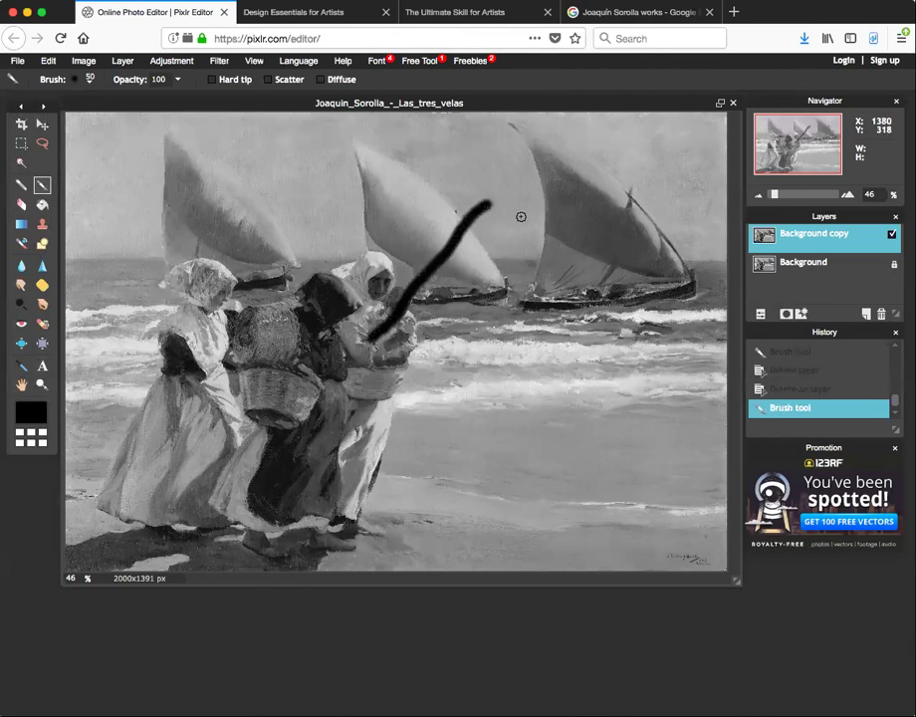
{"action": "mouse_move", "coordinate": [526, 212]}
{"action": "left_mouse_down"}
{"action": "mouse_move", "coordinate": [440, 323]}
{"action": "mouse_move", "coordinate": [387, 355]}
{"action": "left_mouse_up"}
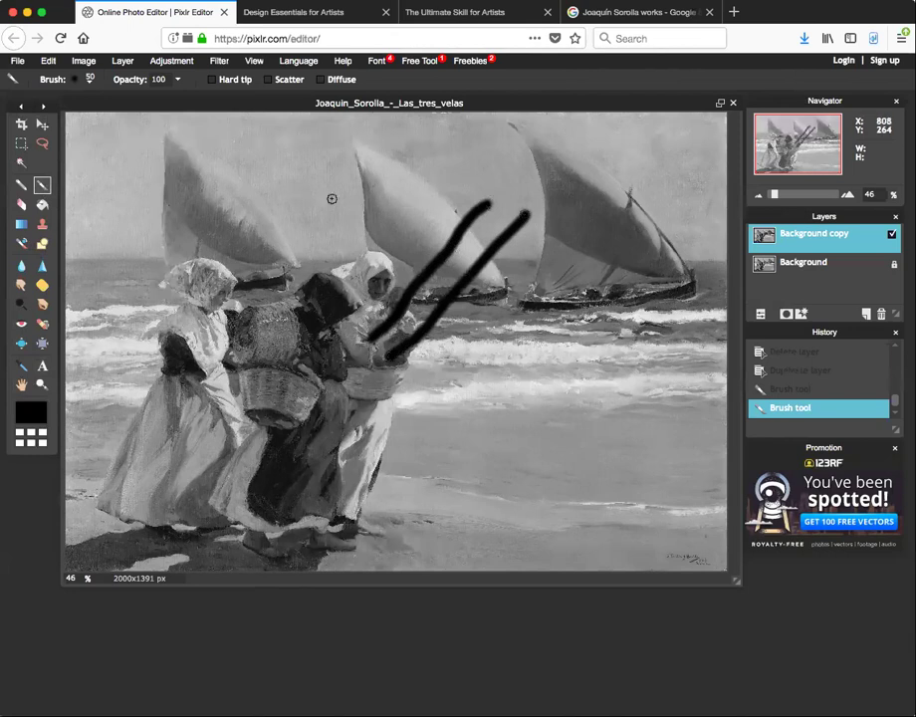
Step: Set the brush to the soft 20 preset with hardness 100 and paint two diagonal black strokes beside the earlier ones
{"action": "left_click", "coordinate": [89, 79]}
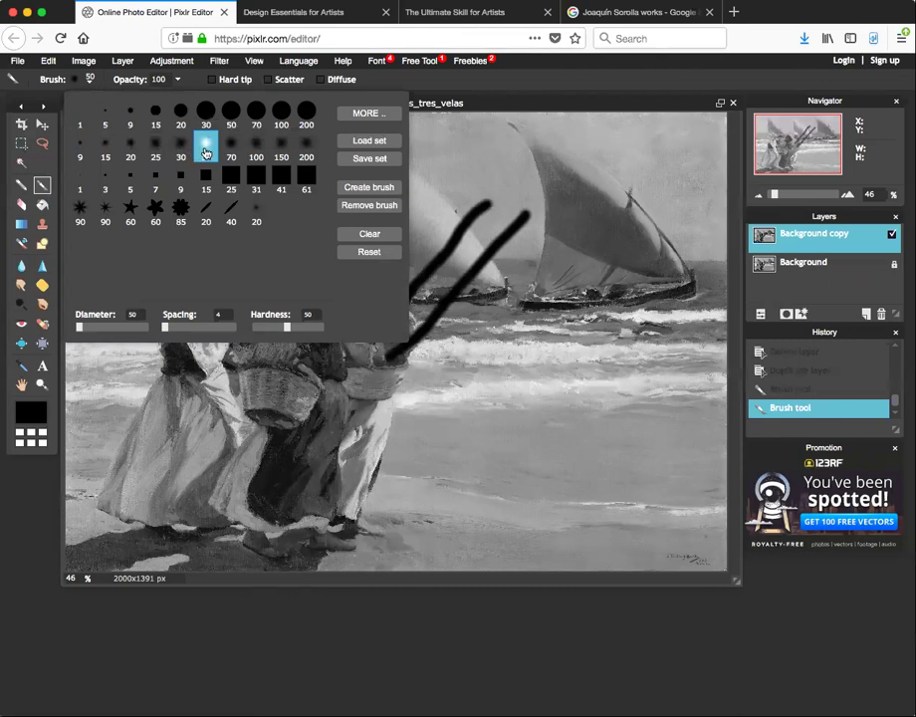
{"action": "left_click", "coordinate": [130, 149]}
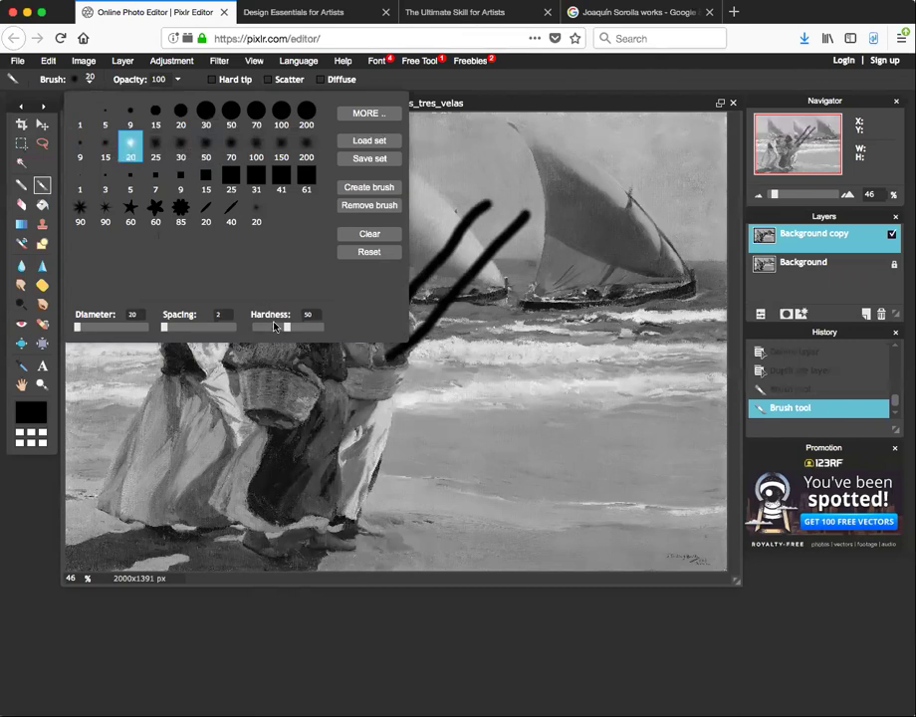
{"action": "left_click_drag", "start_coordinate": [286, 327], "coordinate": [351, 332]}
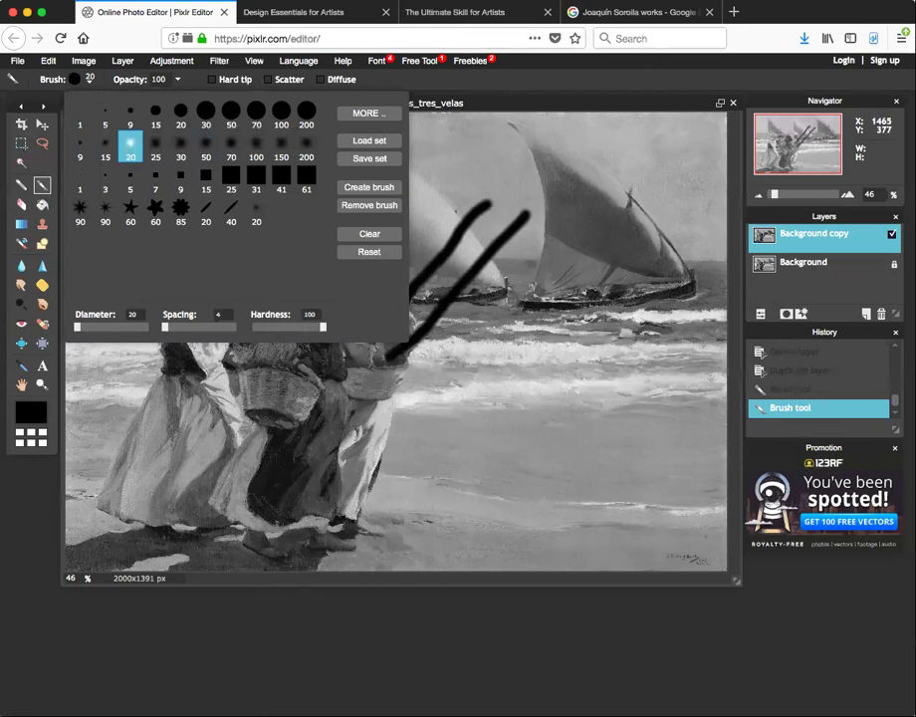
{"action": "left_click", "coordinate": [549, 236]}
{"action": "mouse_move", "coordinate": [550, 237]}
{"action": "left_mouse_down"}
{"action": "mouse_move", "coordinate": [454, 374]}
{"action": "mouse_move", "coordinate": [435, 381]}
{"action": "left_mouse_up"}
{"action": "left_click_drag", "start_coordinate": [570, 232], "coordinate": [485, 359]}
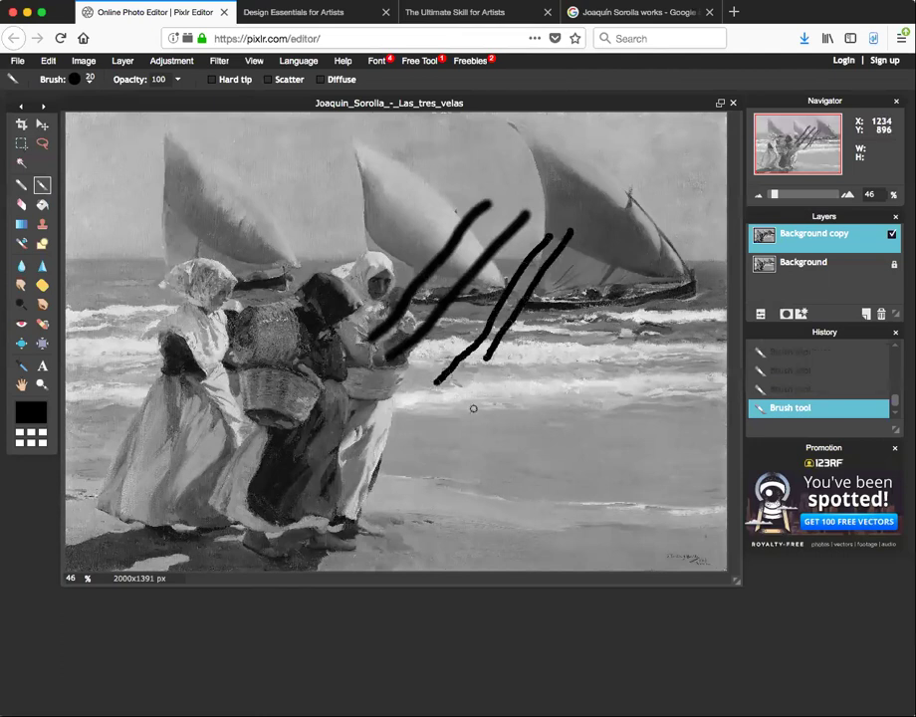
Step: Choose the soft size 9 brush and paint a thin diagonal black stroke over the far-right boat
{"action": "left_click", "coordinate": [90, 80]}
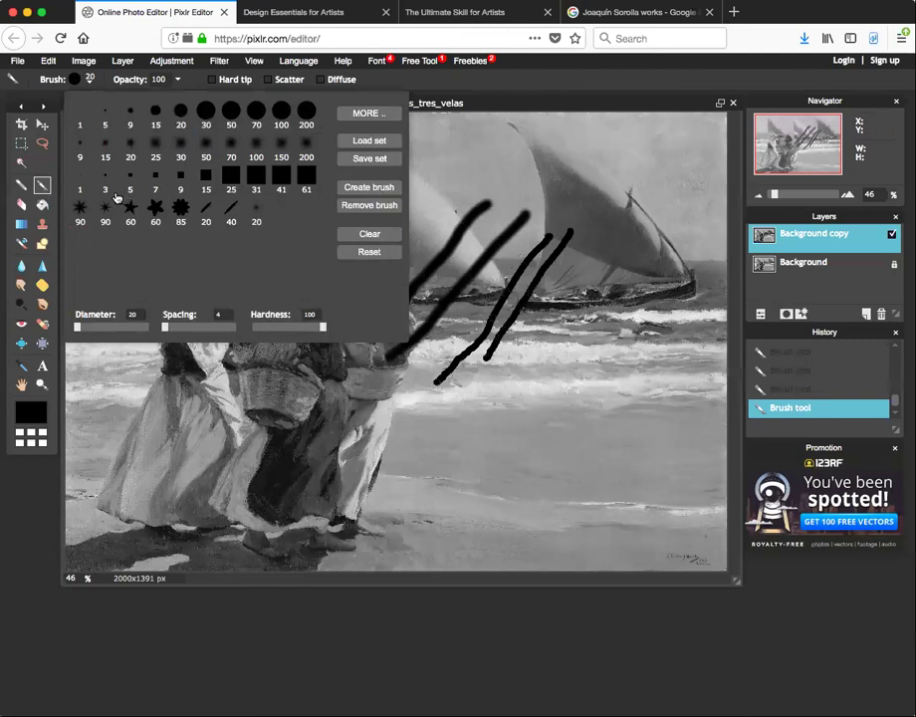
{"action": "left_click", "coordinate": [80, 147]}
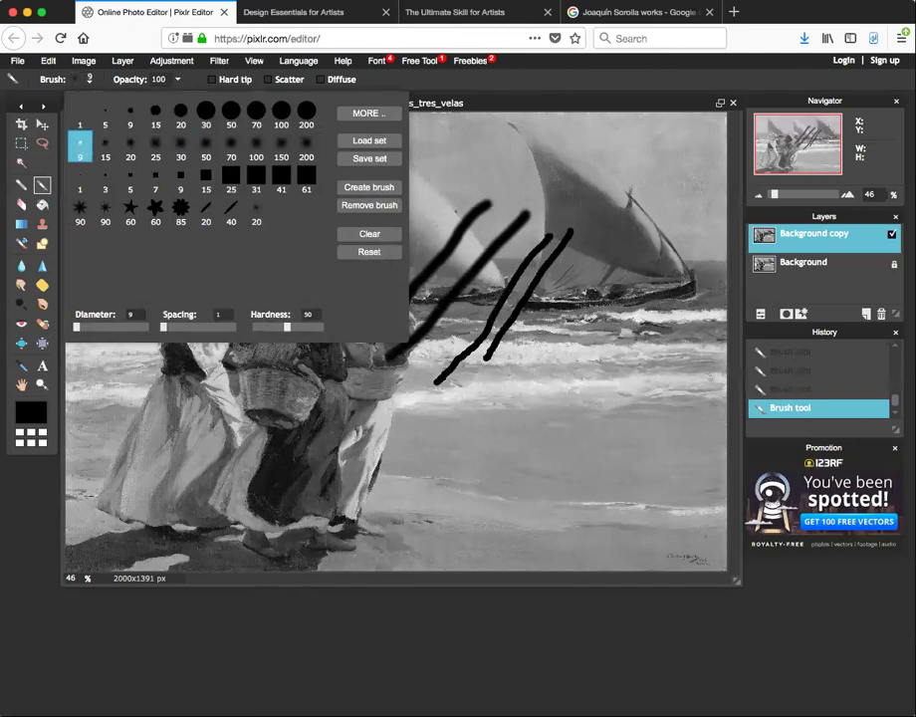
{"action": "left_click_drag", "start_coordinate": [622, 247], "coordinate": [559, 354]}
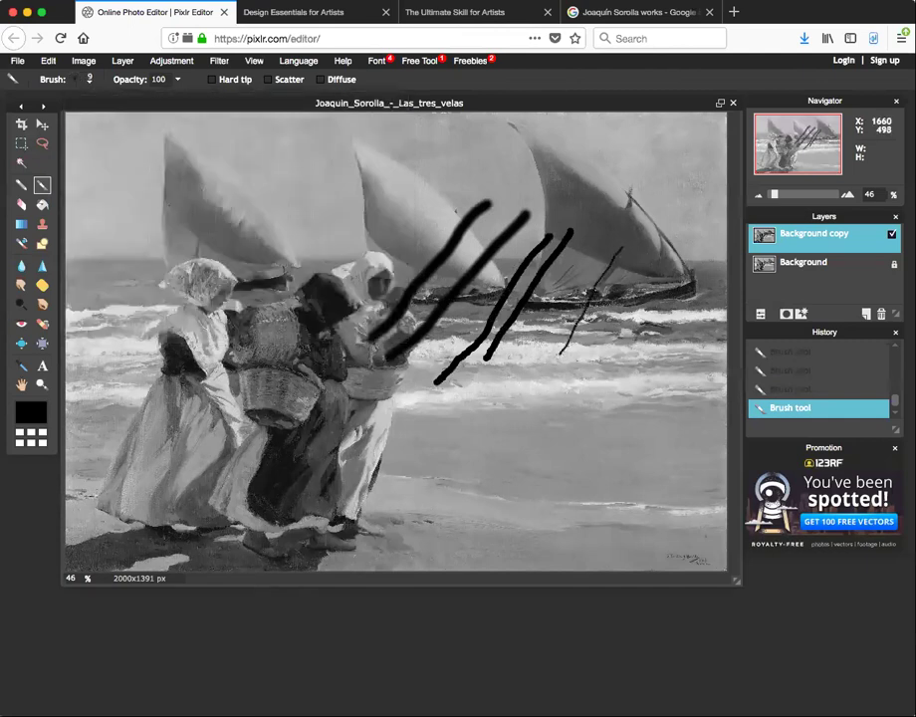
Step: Choose the soft size 15 brush and paint two diagonal black strokes over the right boat and the surf
{"action": "left_click", "coordinate": [88, 80]}
{"action": "left_click", "coordinate": [105, 147]}
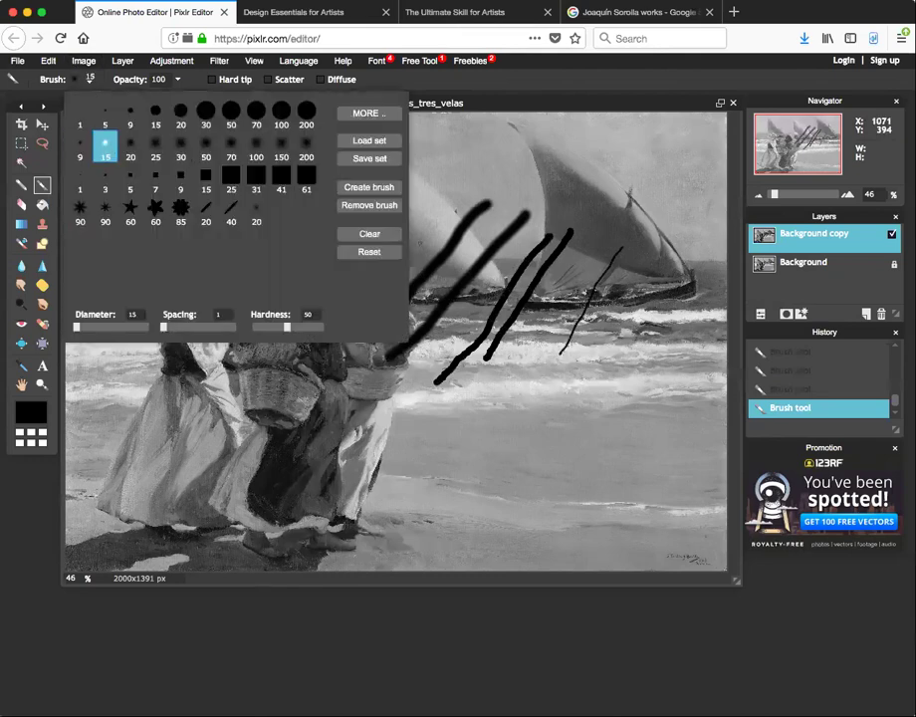
{"action": "left_click_drag", "start_coordinate": [634, 221], "coordinate": [503, 384]}
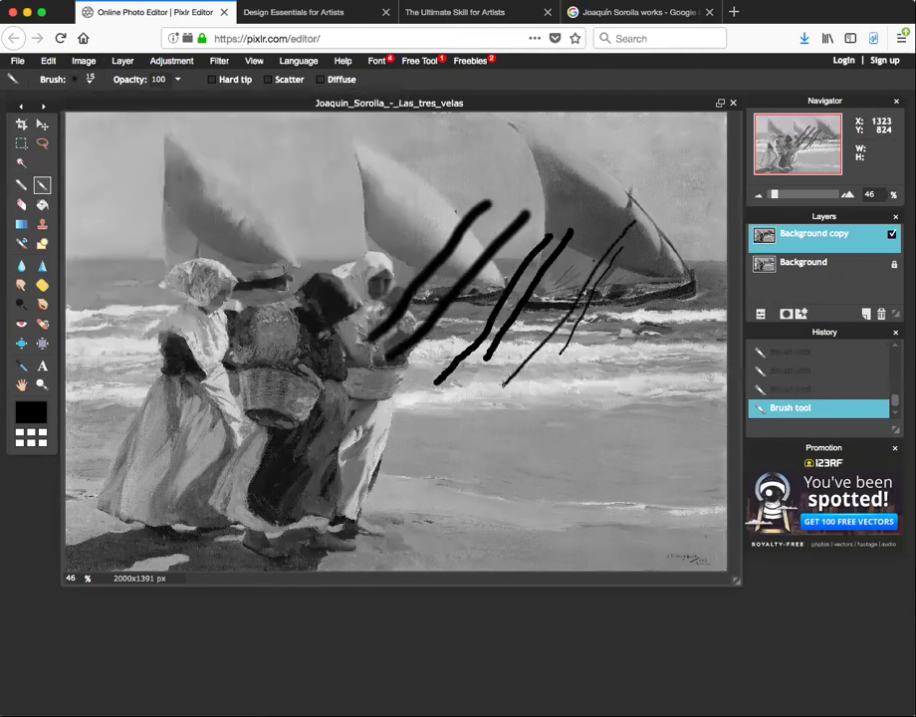
{"action": "left_click_drag", "start_coordinate": [623, 310], "coordinate": [498, 450]}
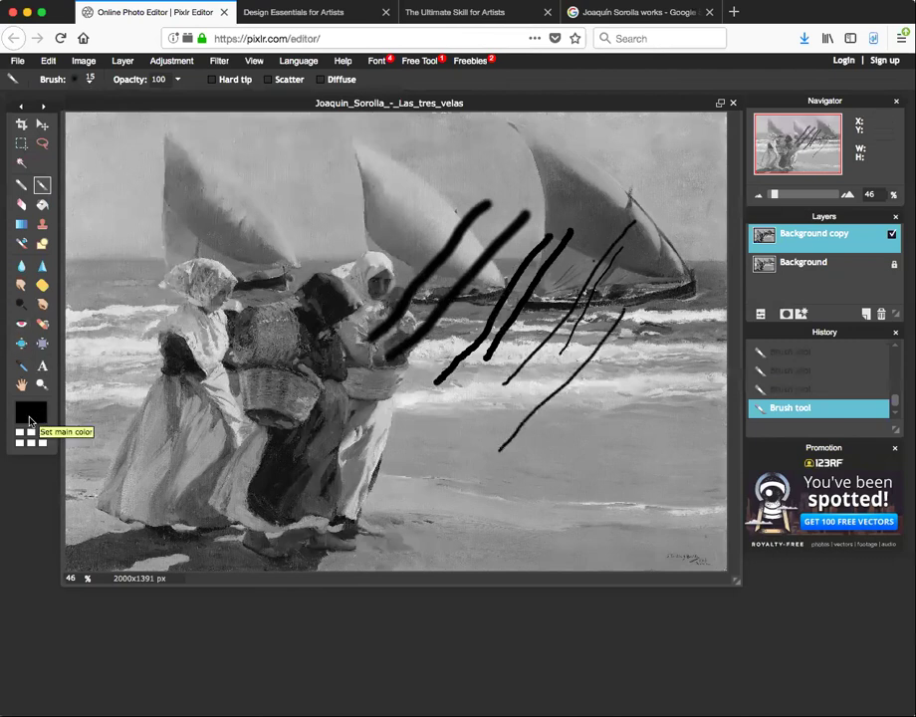
Step: Set the main colour to white with lightness 100 and paint a diagonal stroke over the water below the right boat
{"action": "left_click", "coordinate": [30, 420]}
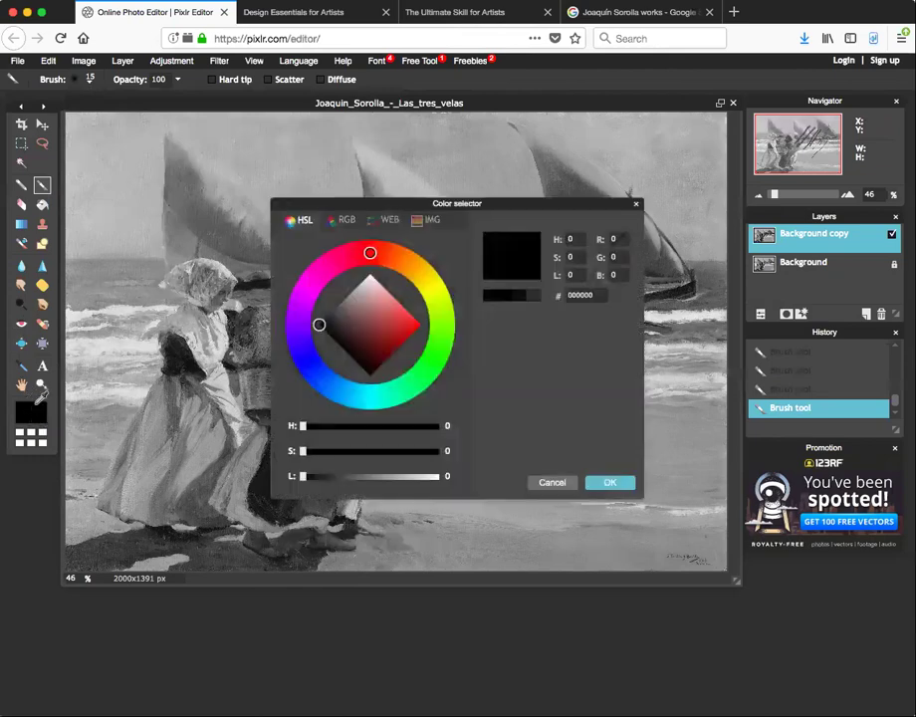
{"action": "left_click_drag", "start_coordinate": [345, 479], "coordinate": [468, 485]}
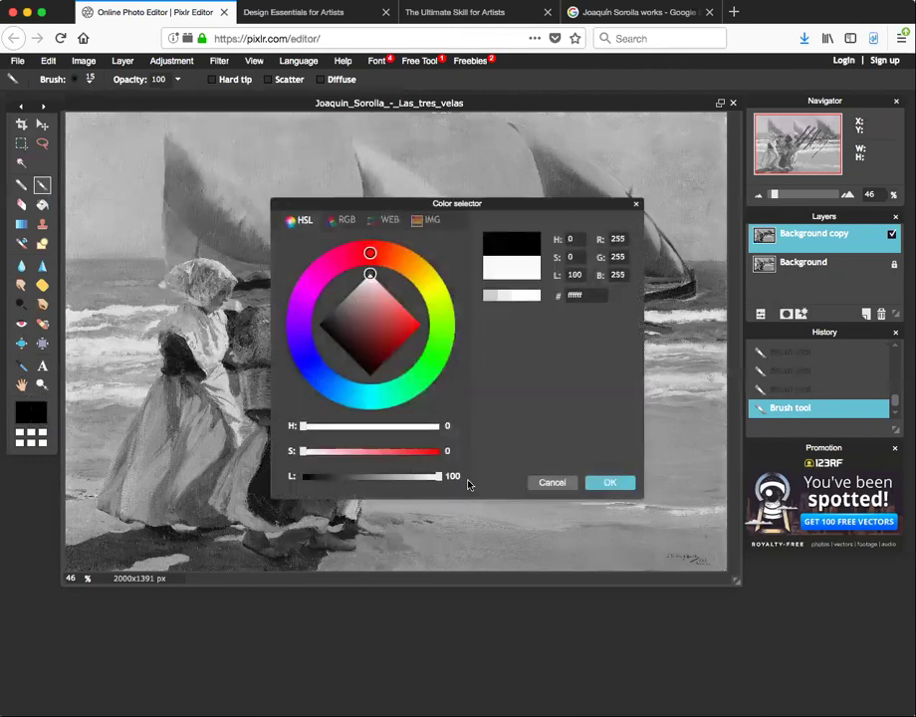
{"action": "left_click", "coordinate": [611, 483]}
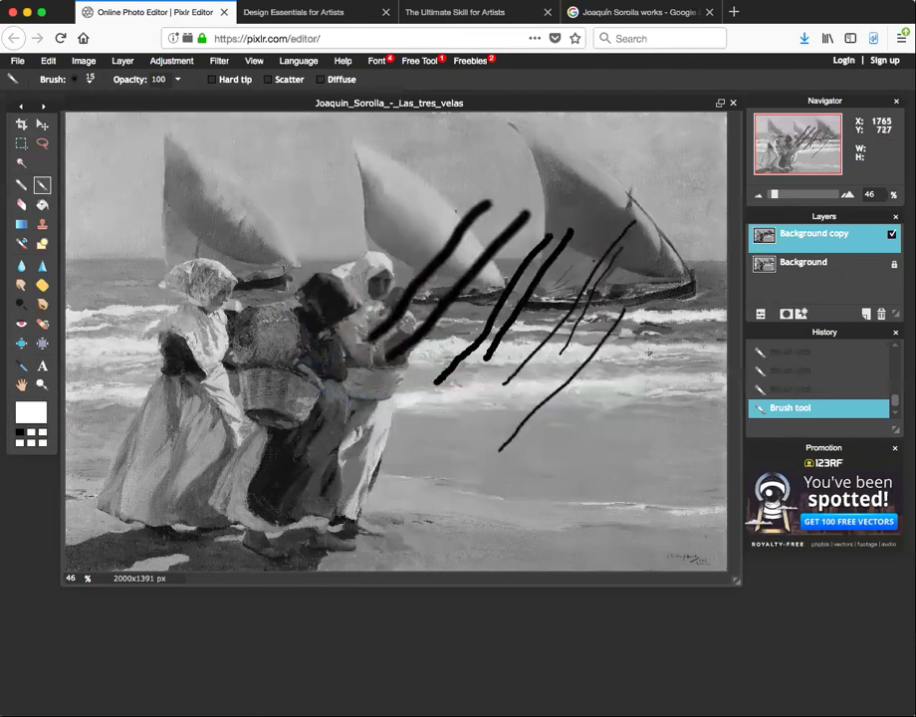
{"action": "left_click_drag", "start_coordinate": [649, 336], "coordinate": [542, 495]}
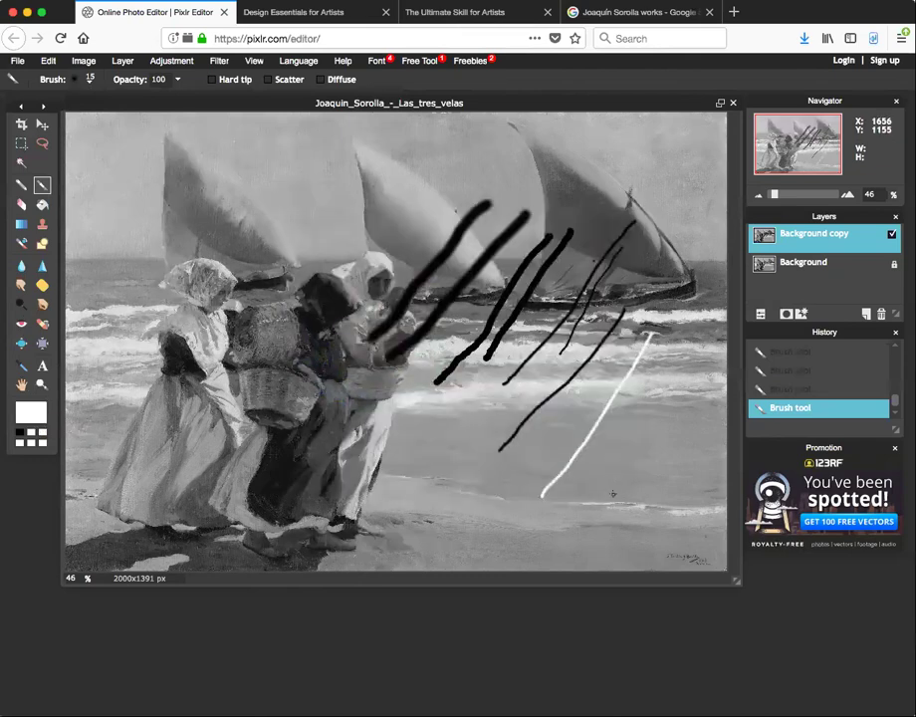
Step: Try to change the main colour to a cyan hue and paint a diagonal stroke over the water beside the women
{"action": "left_click", "coordinate": [29, 412]}
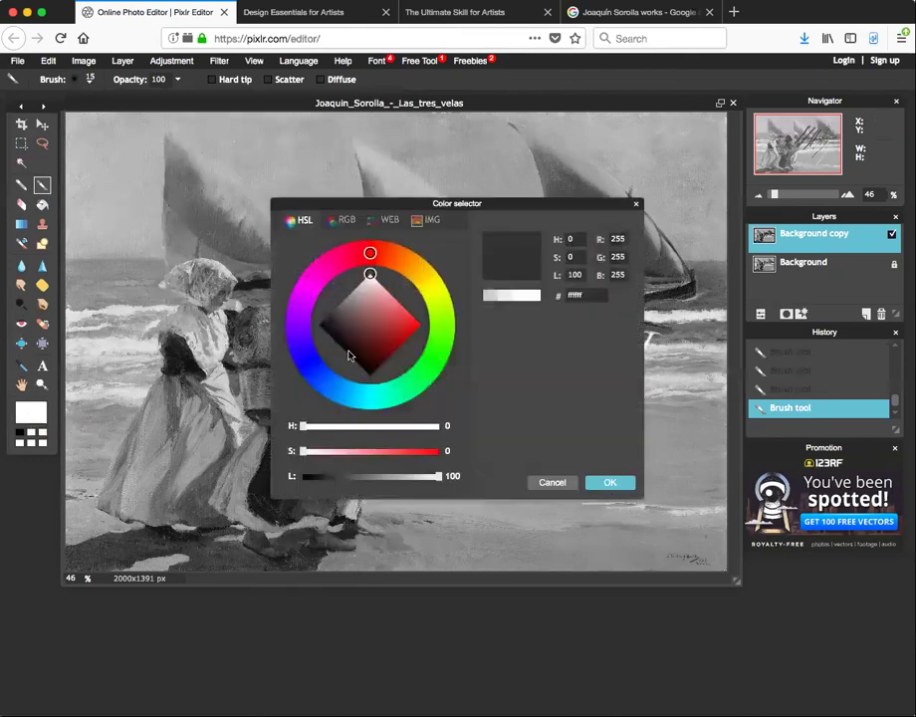
{"action": "left_click", "coordinate": [380, 393]}
{"action": "left_click_drag", "start_coordinate": [380, 393], "coordinate": [382, 395]}
{"action": "left_click", "coordinate": [607, 482]}
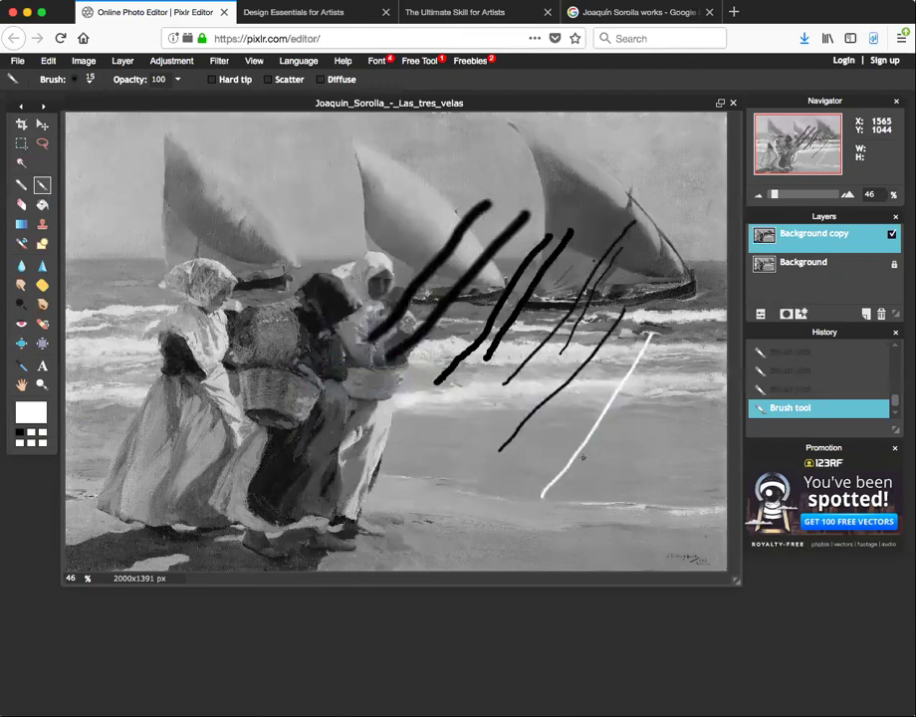
{"action": "left_click_drag", "start_coordinate": [509, 357], "coordinate": [379, 501]}
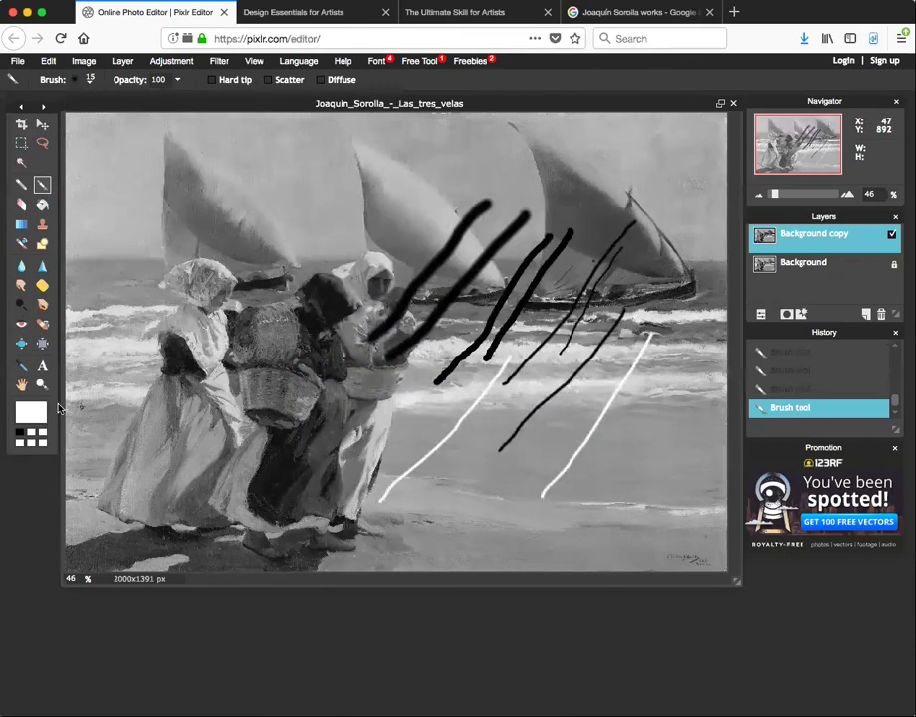
Step: Set the main colour to teal 00bfb6 with hue 177, saturation 100 and lightness 75
{"action": "left_click", "coordinate": [30, 411]}
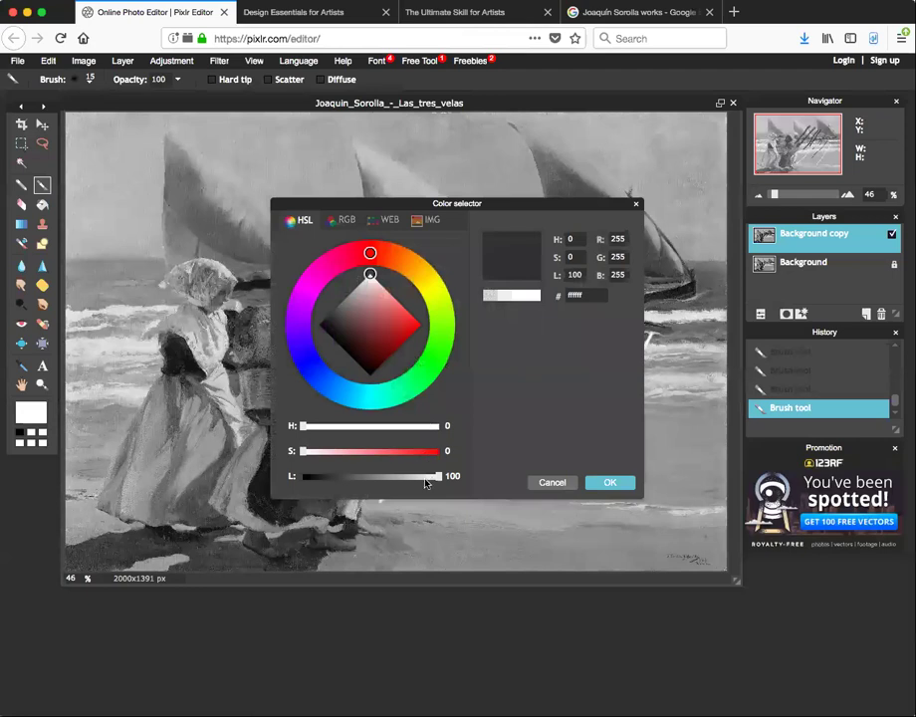
{"action": "left_click_drag", "start_coordinate": [425, 483], "coordinate": [403, 483]}
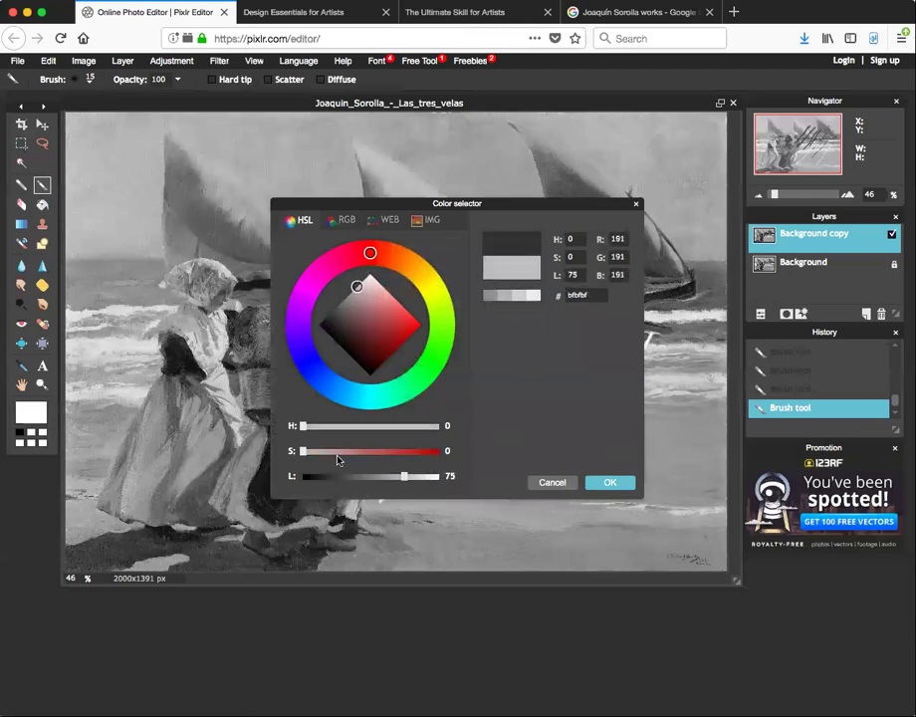
{"action": "left_click_drag", "start_coordinate": [347, 384], "coordinate": [374, 396]}
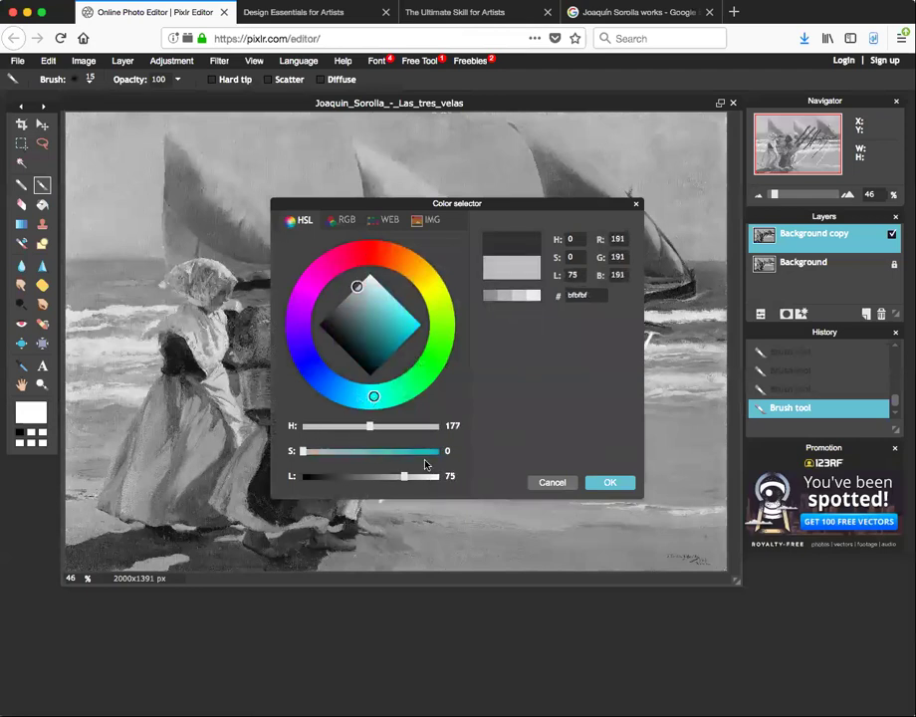
{"action": "left_click_drag", "start_coordinate": [376, 453], "coordinate": [492, 466]}
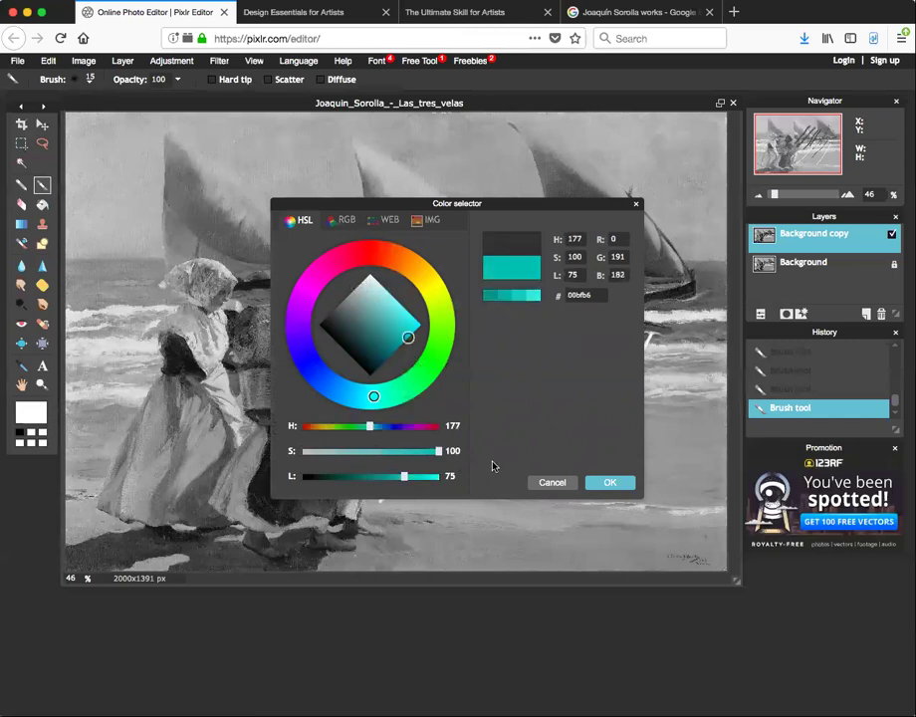
{"action": "left_click", "coordinate": [610, 483]}
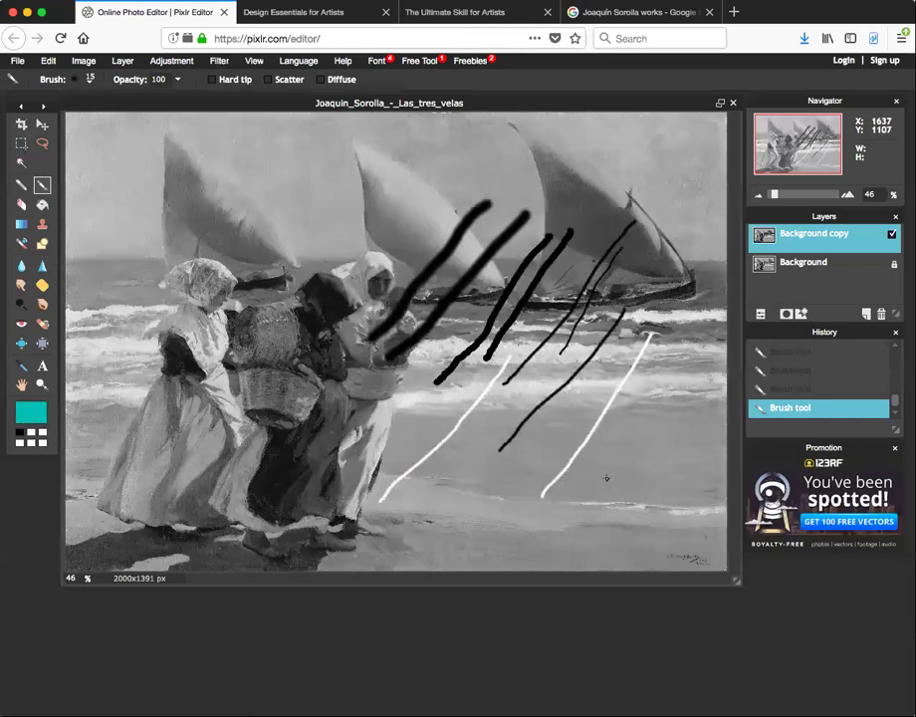
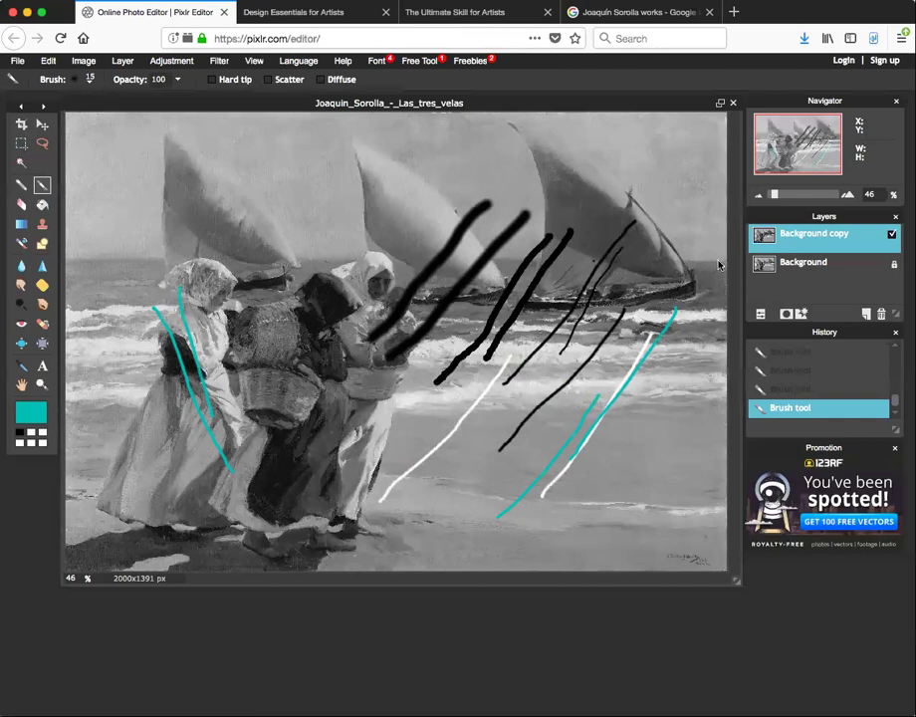
Step: Delete the layer with the test strokes and duplicate the grayscale Background layer again
{"action": "key", "text": "Delete"}
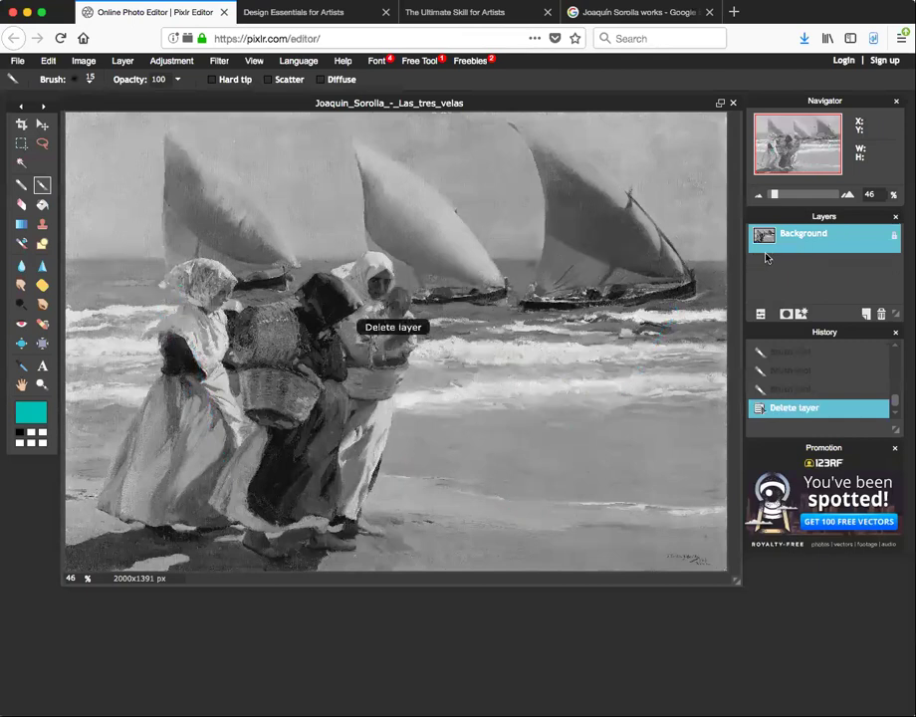
{"action": "key", "text": "ctrl+j"}
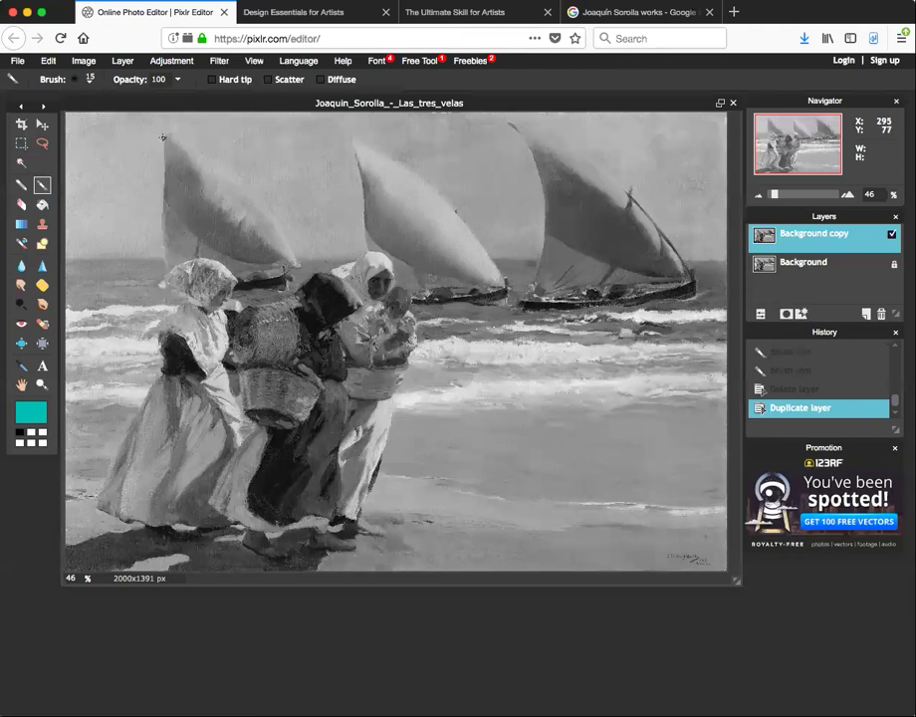
Step: Mark the left sail's tip with a teal cross, switch the main colour to black and paint a black cross over it
{"action": "mouse_move", "coordinate": [164, 137]}
{"action": "left_mouse_down"}
{"action": "mouse_move", "coordinate": [171, 145]}
{"action": "mouse_move", "coordinate": [152, 147]}
{"action": "left_mouse_up"}
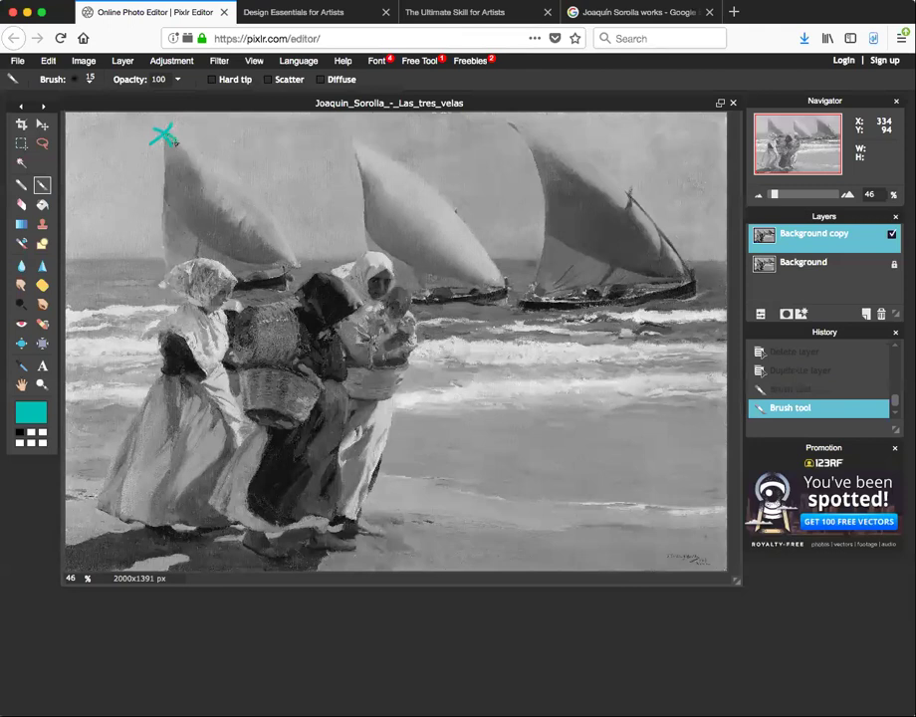
{"action": "left_click", "coordinate": [20, 430]}
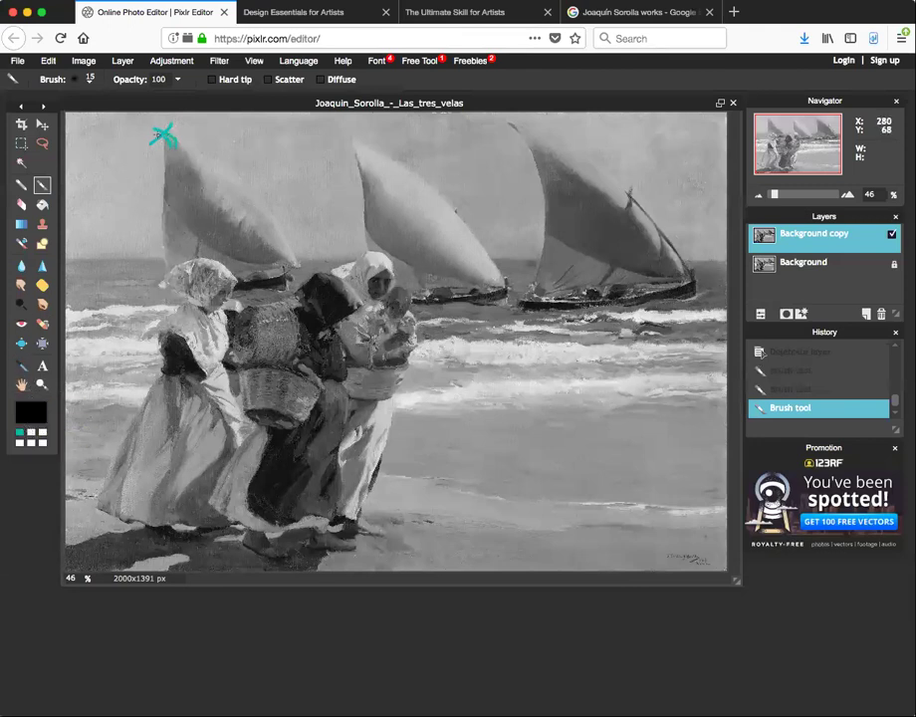
{"action": "mouse_move", "coordinate": [155, 122]}
{"action": "left_mouse_down"}
{"action": "mouse_move", "coordinate": [175, 147]}
{"action": "mouse_move", "coordinate": [157, 147]}
{"action": "left_mouse_up"}
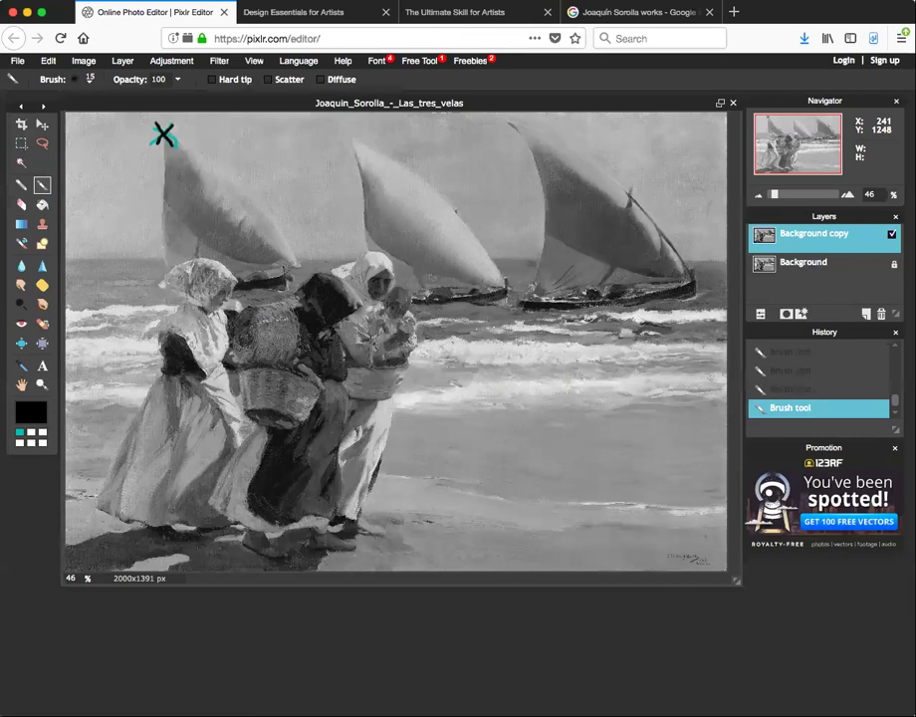
Step: Paint black lines from the left sail's tip and from the canvas edge above the middle sail, extending each sail's two edges through the composition
{"action": "left_click", "coordinate": [164, 136], "text": "shift"}
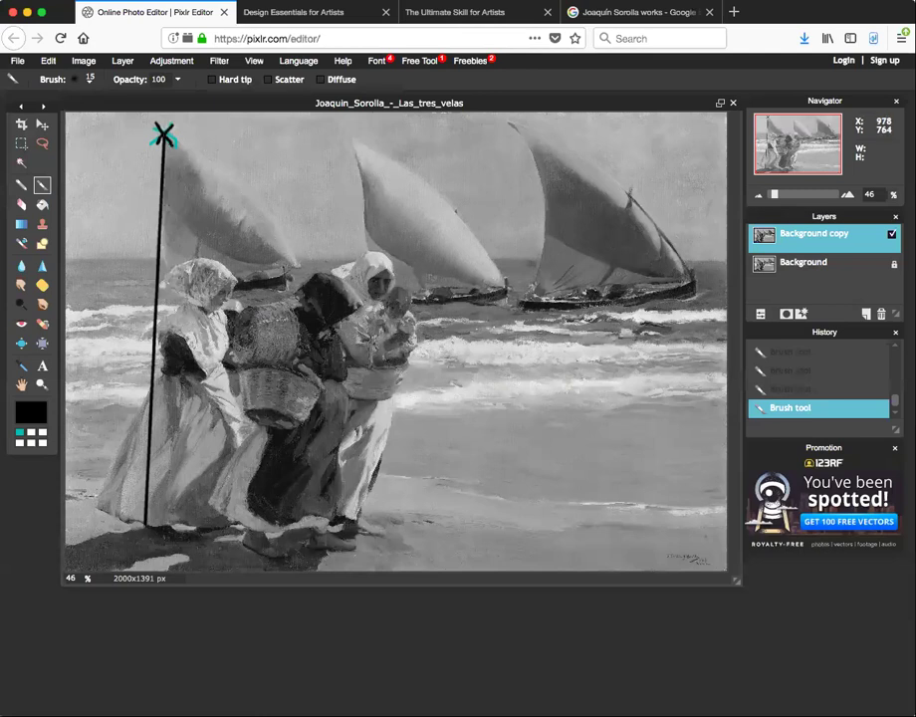
{"action": "left_click", "coordinate": [388, 363], "text": "shift"}
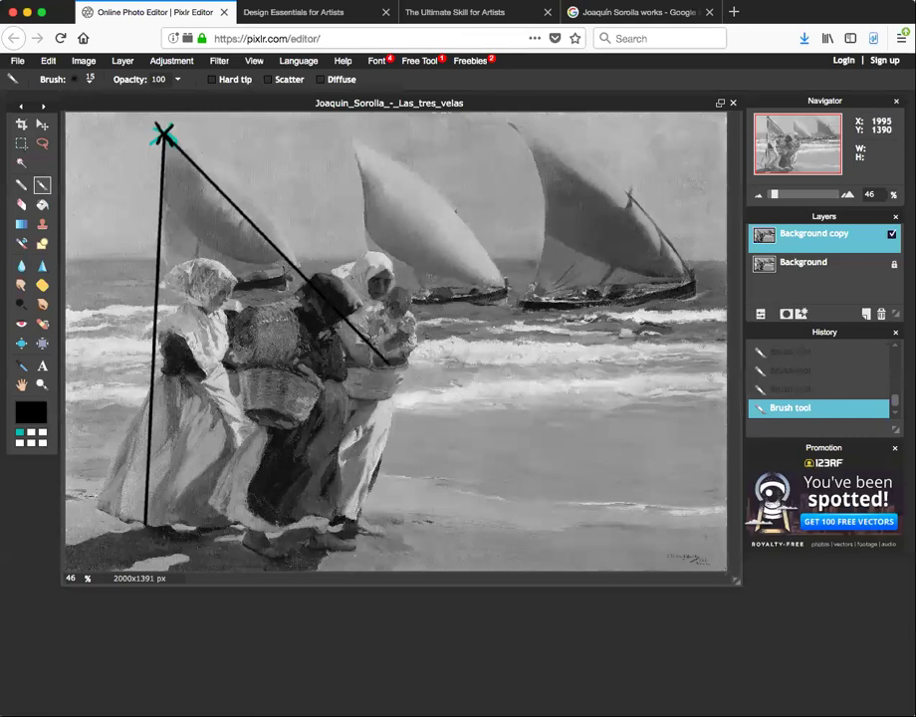
{"action": "left_click", "coordinate": [350, 113], "text": "shift"}
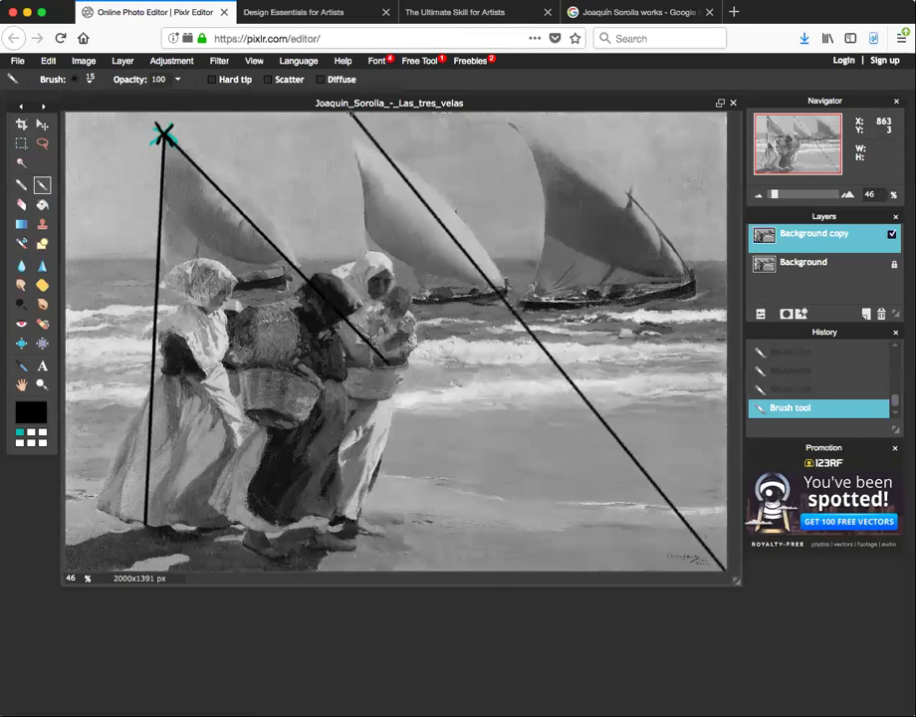
{"action": "left_click", "coordinate": [375, 569], "text": "shift"}
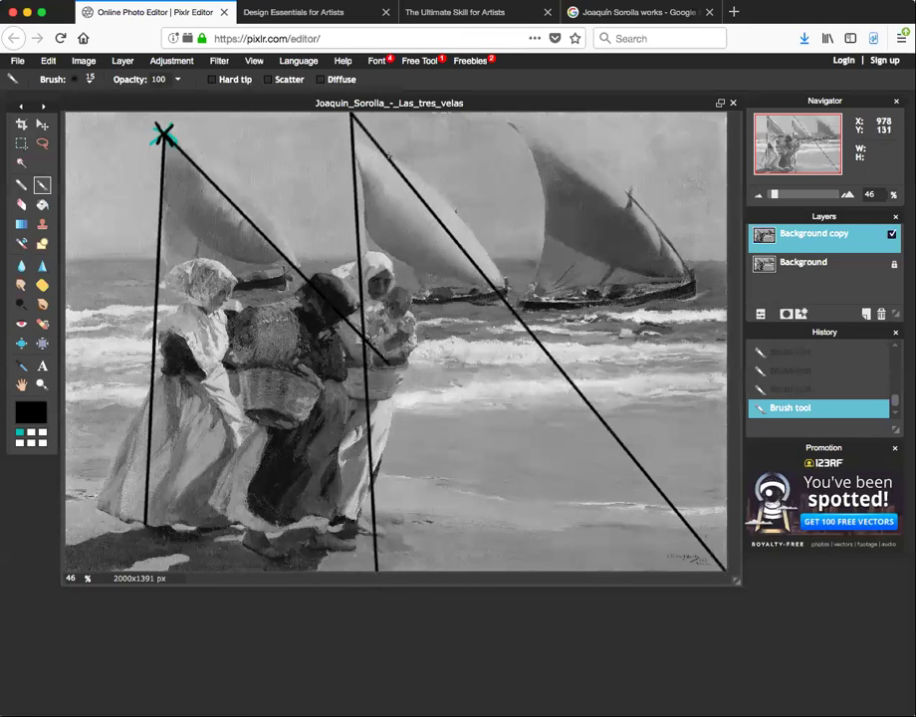
{"action": "mouse_move", "coordinate": [351, 113]}
{"action": "left_mouse_down"}
{"action": "mouse_move", "coordinate": [360, 539]}
{"action": "mouse_move", "coordinate": [360, 491]}
{"action": "left_mouse_up"}
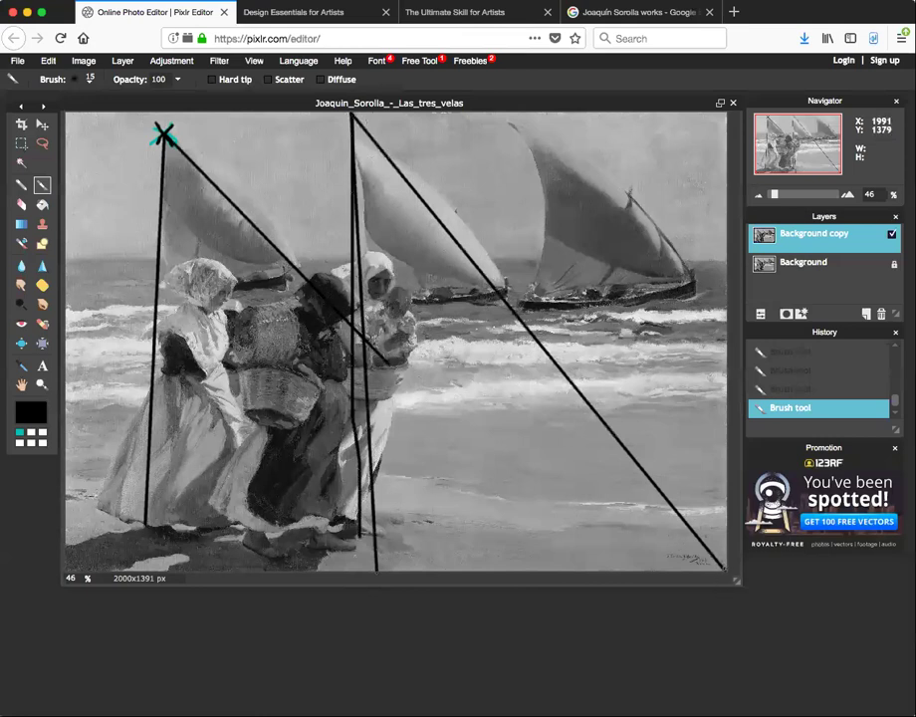
Step: Paint two black lines from the painting's lower-right corner up to the right sail, and a short straight diagonal over the water and wet sand
{"action": "left_click", "coordinate": [529, 193], "text": "shift"}
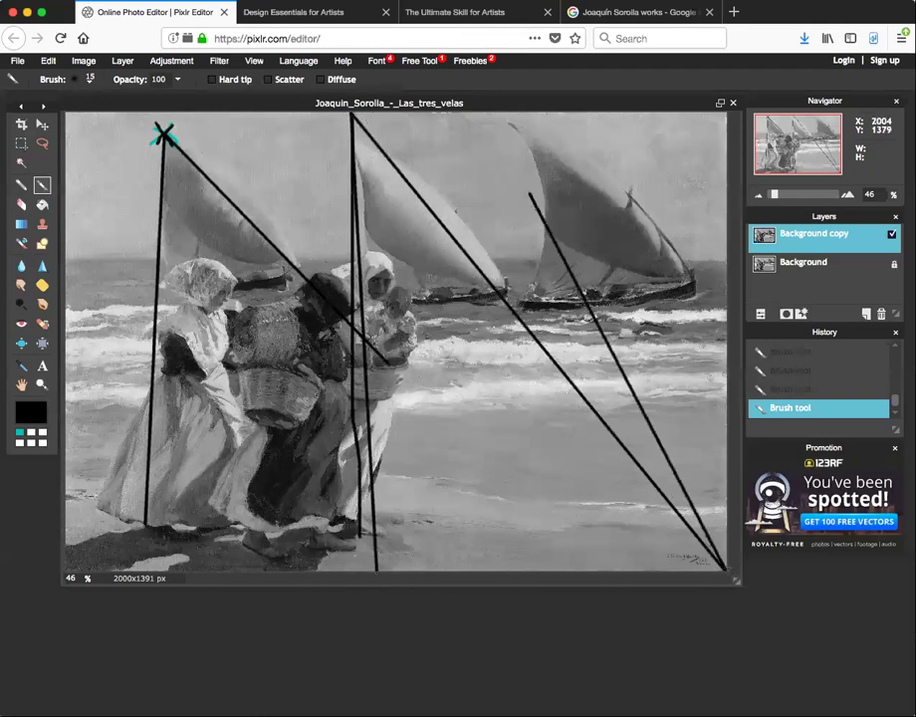
{"action": "mouse_move", "coordinate": [725, 565]}
{"action": "left_mouse_down"}
{"action": "mouse_move", "coordinate": [697, 473]}
{"action": "mouse_move", "coordinate": [559, 171]}
{"action": "left_mouse_up"}
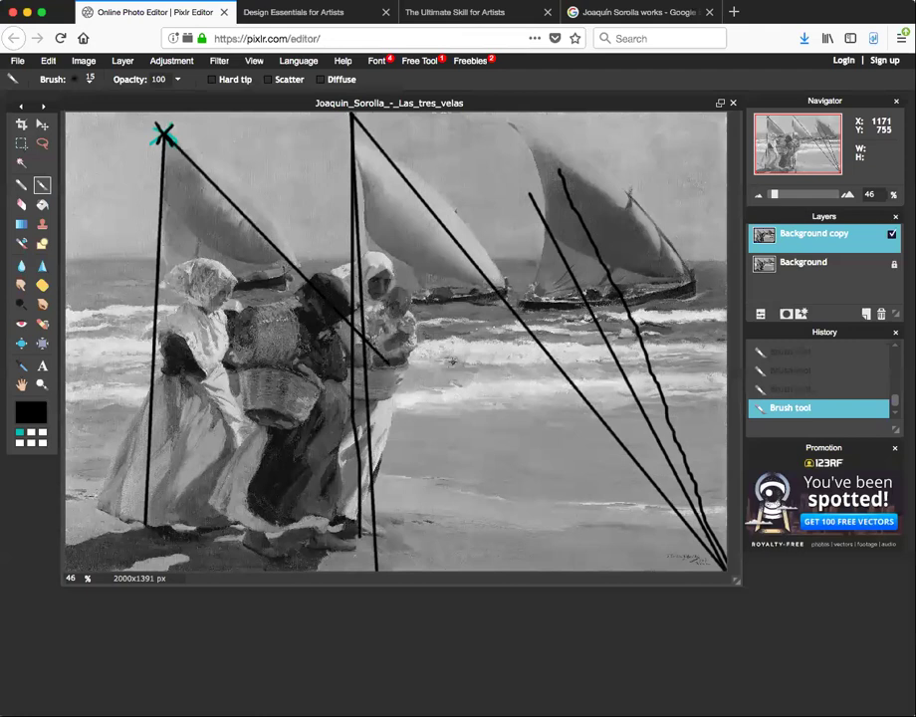
{"action": "left_click", "coordinate": [553, 479], "text": "shift"}
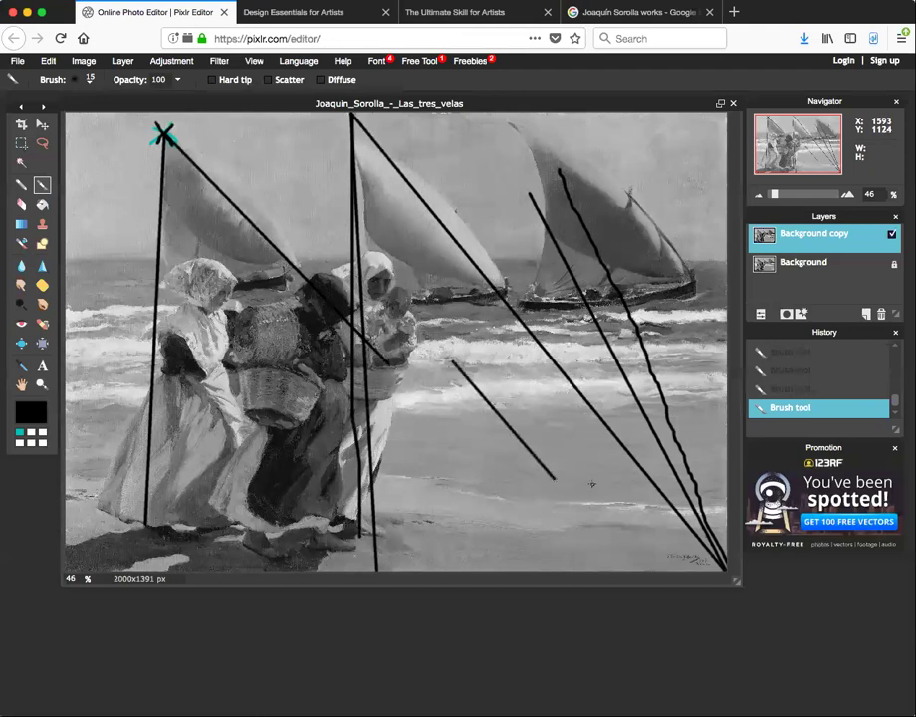
Step: Choose the soft size 30 brush and paint two thick lines from the sky beside the right sail to the painting's lower-right corner
{"action": "left_click", "coordinate": [79, 79]}
{"action": "left_click", "coordinate": [180, 145]}
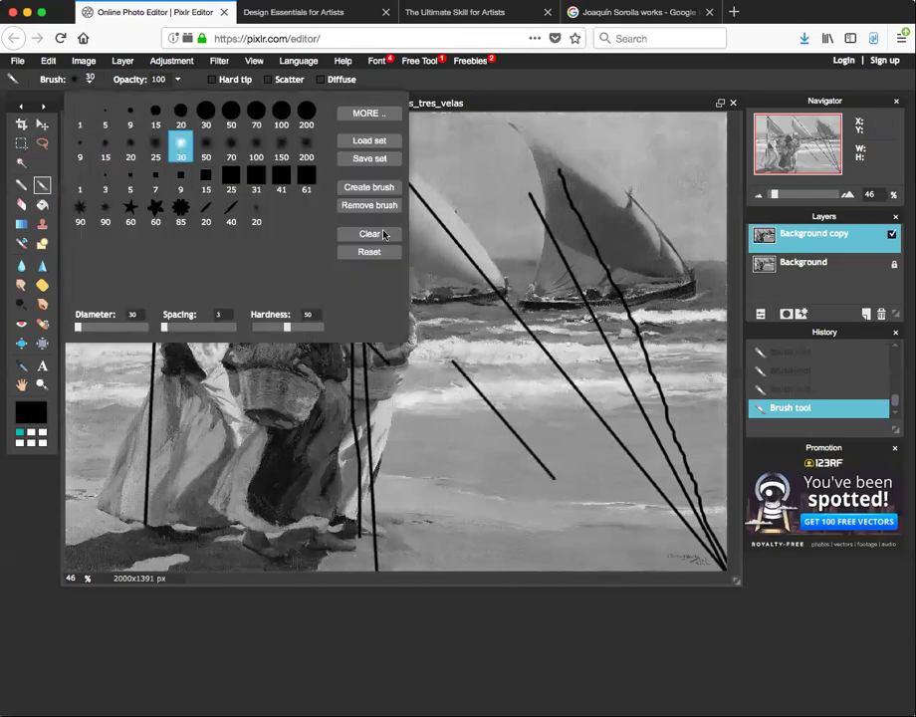
{"action": "left_click", "coordinate": [452, 153]}
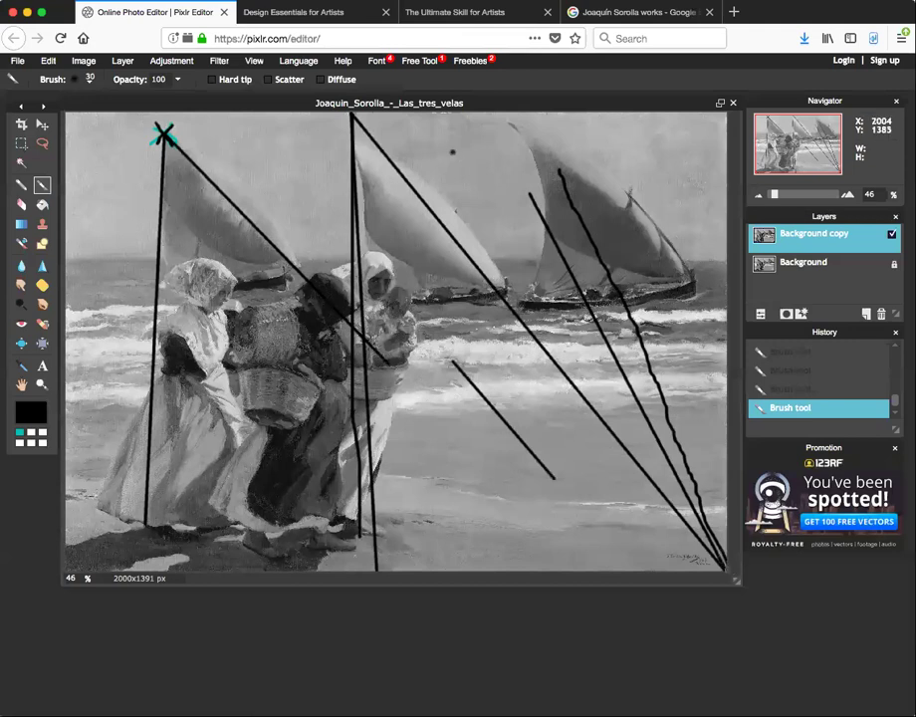
{"action": "left_click", "coordinate": [719, 554], "text": "shift"}
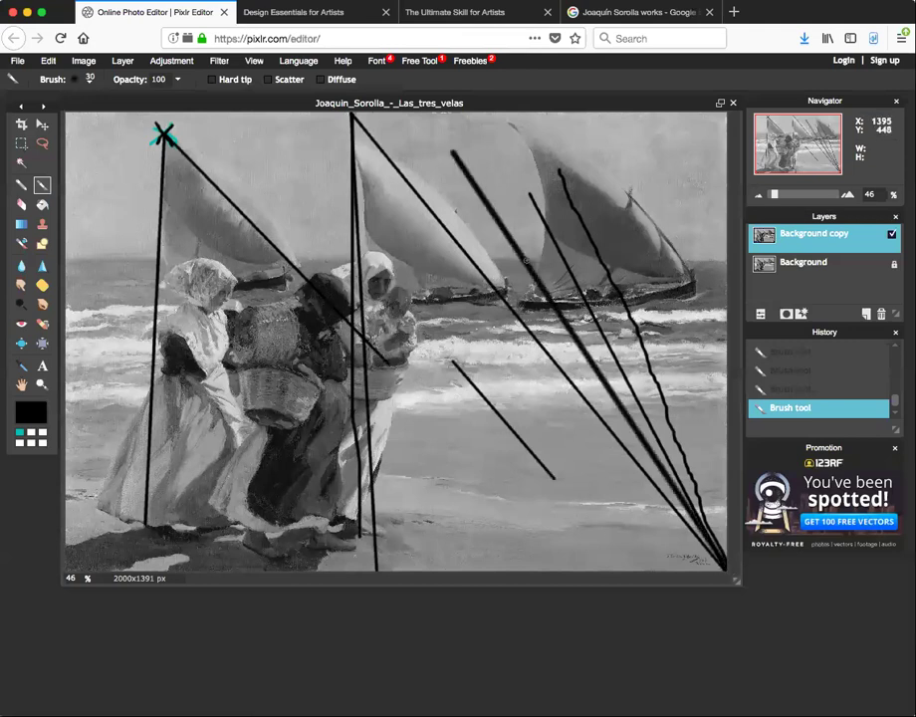
{"action": "mouse_move", "coordinate": [489, 142]}
{"action": "left_mouse_down"}
{"action": "mouse_move", "coordinate": [547, 267]}
{"action": "mouse_move", "coordinate": [717, 550]}
{"action": "left_mouse_up"}
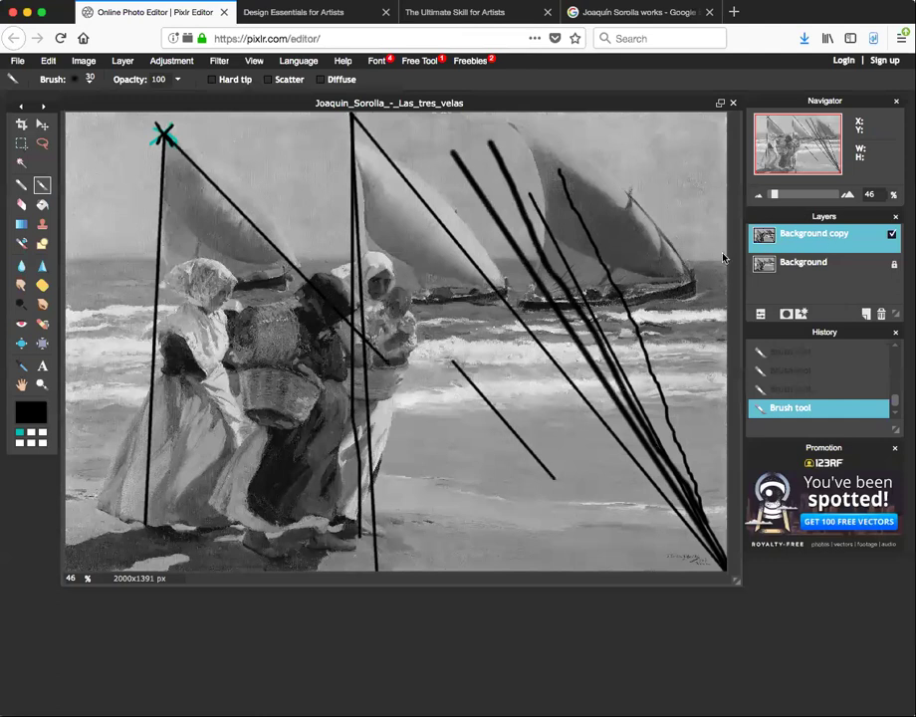
Step: Delete the layer holding the black analysis lines and make a fresh duplicate of the Background layer
{"action": "key", "text": "Delete"}
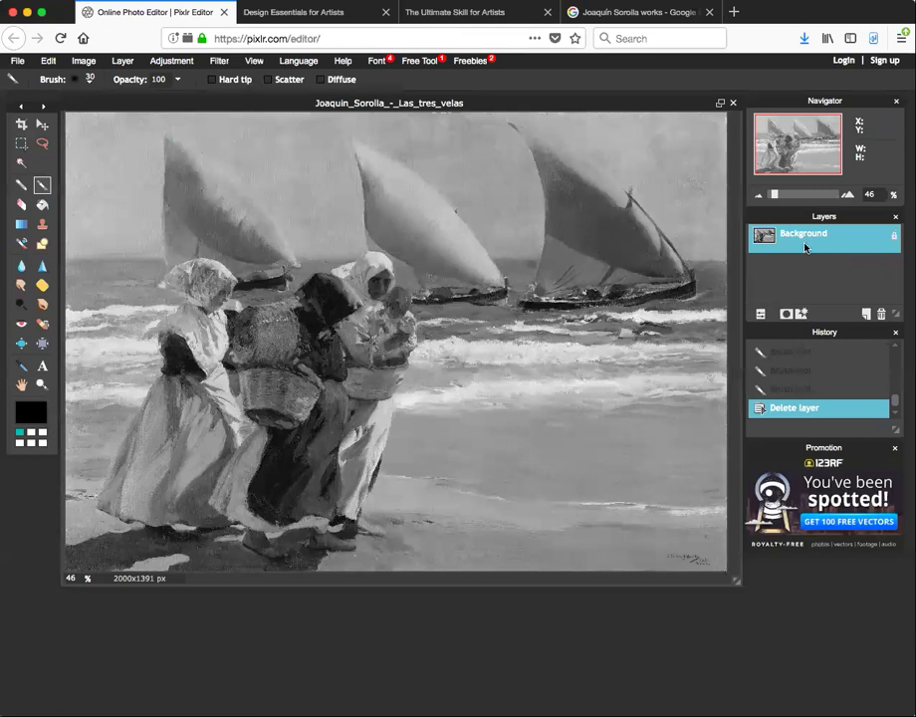
{"action": "key", "text": "super+j"}
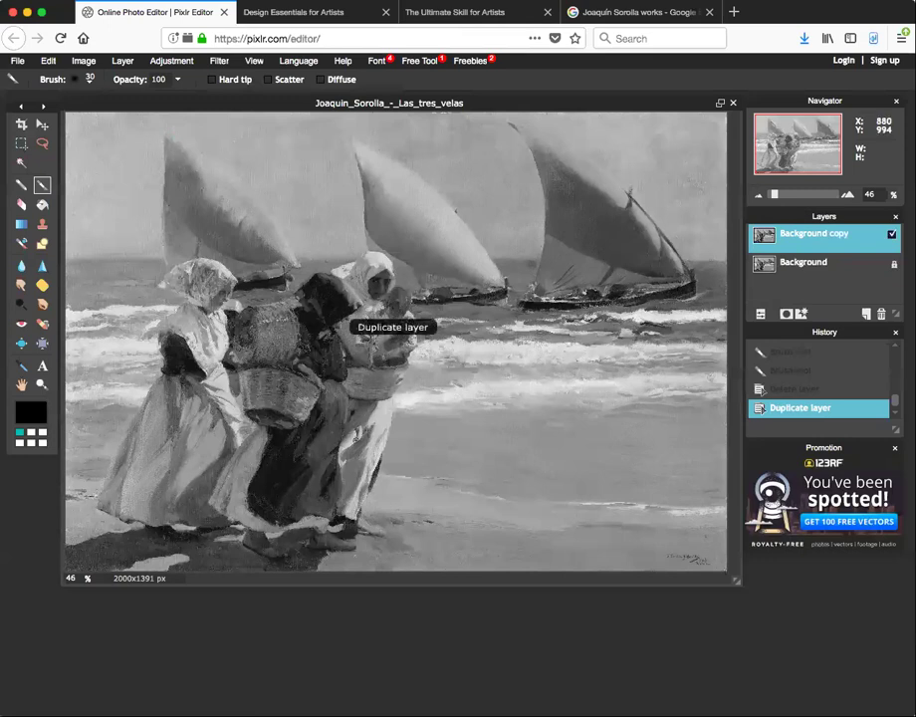
Step: Choose the soft size 100 brush, paint black on the middle woman's dark skirt and undo the last stroke
{"action": "left_click", "coordinate": [76, 78]}
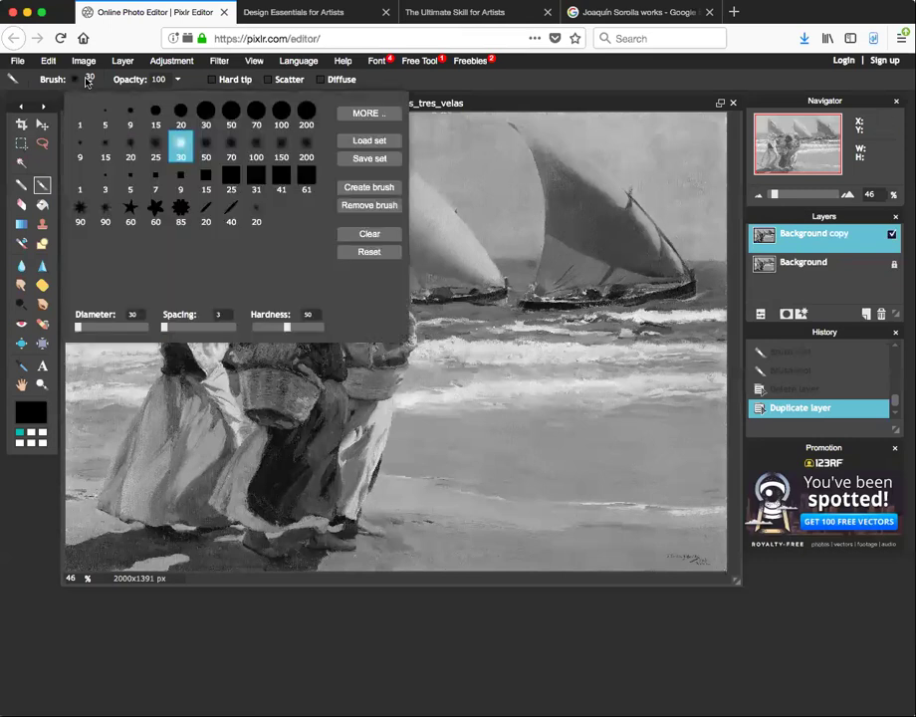
{"action": "left_click", "coordinate": [256, 147]}
{"action": "mouse_move", "coordinate": [328, 399]}
{"action": "left_mouse_down"}
{"action": "mouse_move", "coordinate": [284, 526]}
{"action": "mouse_move", "coordinate": [273, 474]}
{"action": "left_mouse_up"}
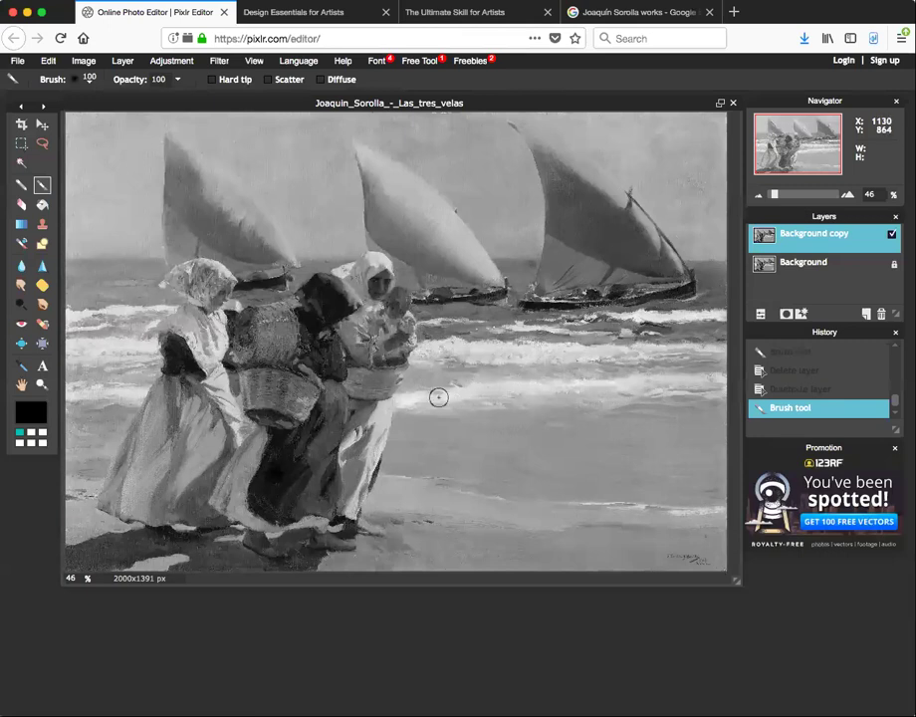
{"action": "mouse_move", "coordinate": [273, 441]}
{"action": "left_mouse_down"}
{"action": "mouse_move", "coordinate": [252, 476]}
{"action": "mouse_move", "coordinate": [283, 454]}
{"action": "left_mouse_up"}
{"action": "key", "text": "super+z"}
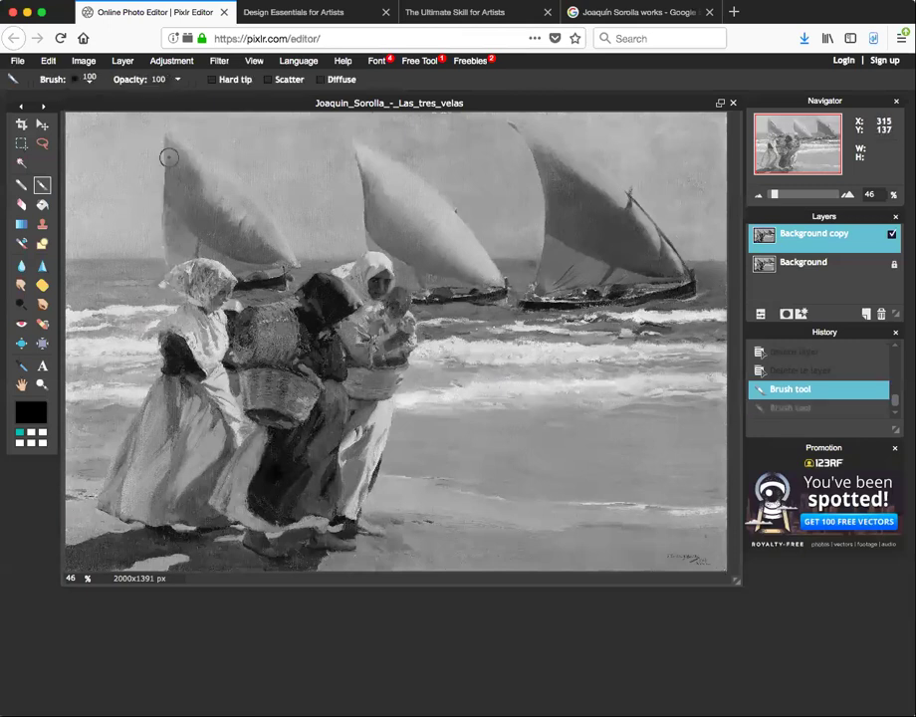
Step: Set the brush hardness to 100 and spacing to 20, and dab solid black on the middle woman's skirt
{"action": "left_click", "coordinate": [74, 79]}
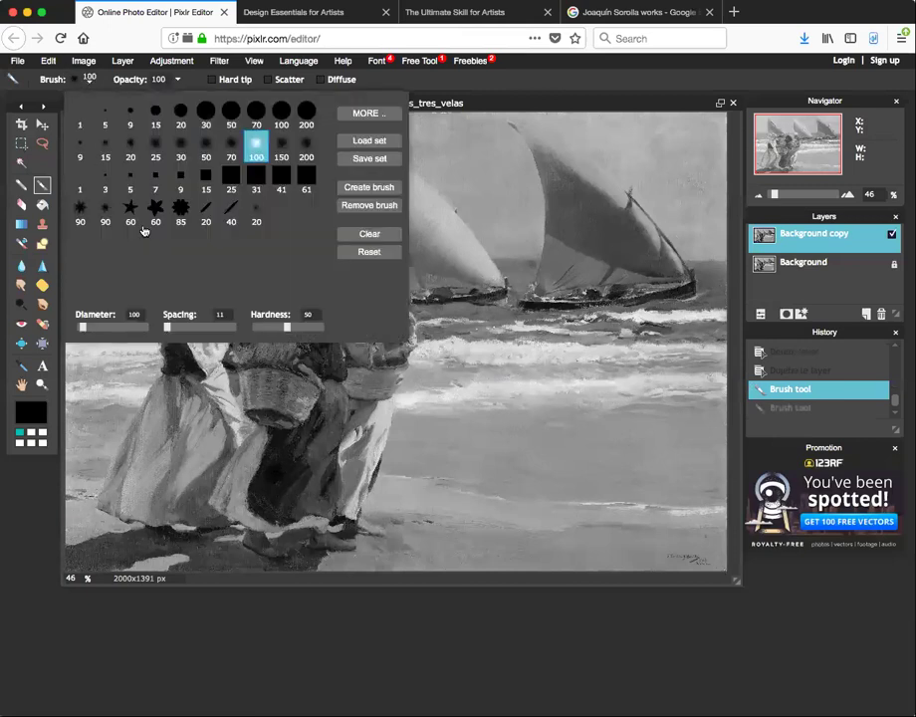
{"action": "left_click_drag", "start_coordinate": [287, 327], "coordinate": [361, 331]}
{"action": "left_click_drag", "start_coordinate": [167, 327], "coordinate": [170, 327]}
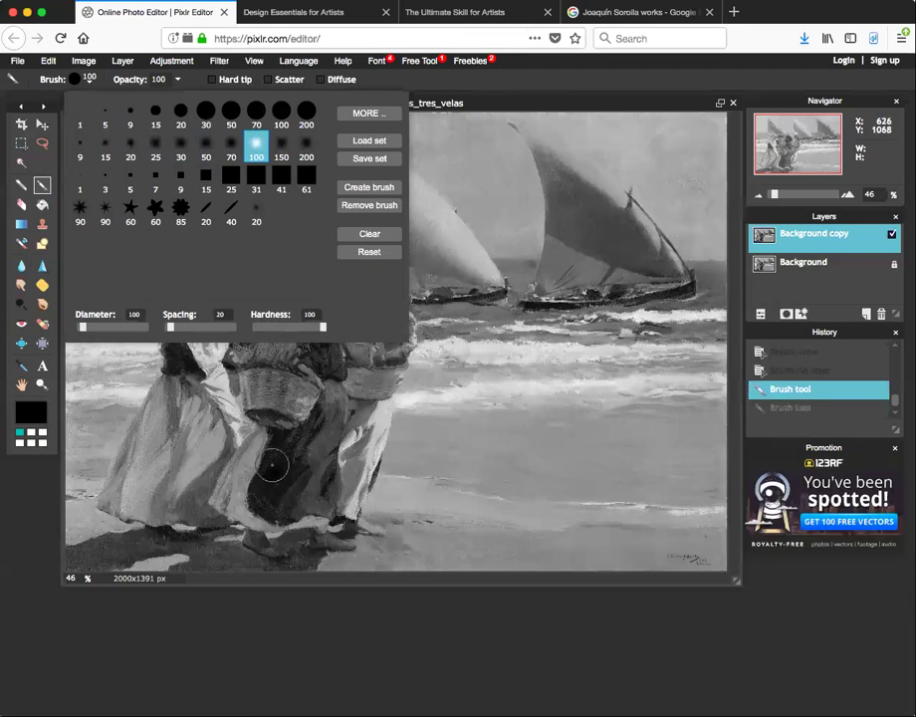
{"action": "left_click", "coordinate": [272, 464]}
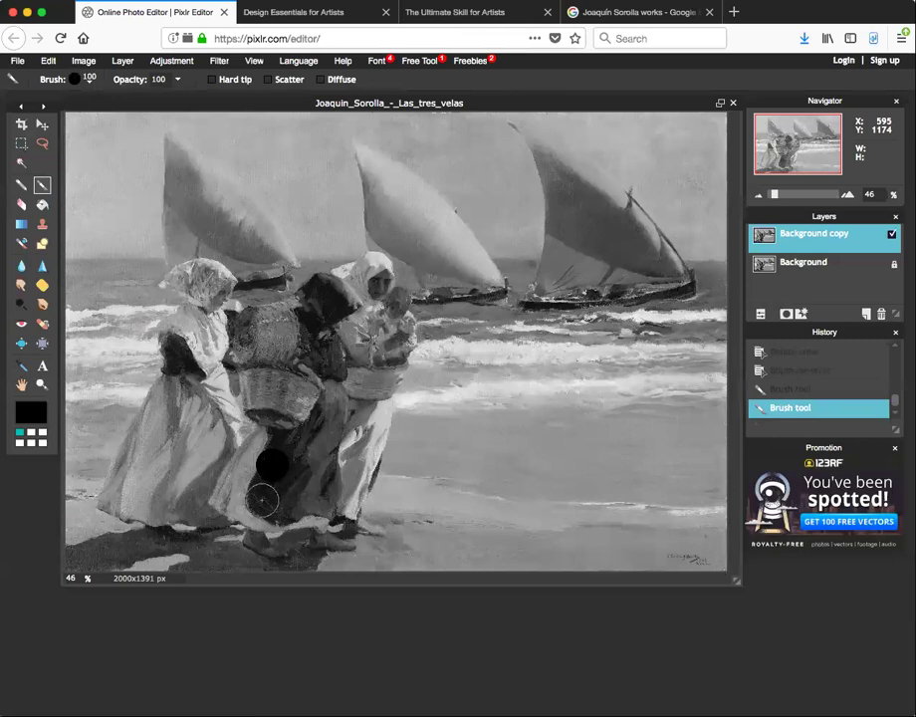
Step: Fill the middle woman's dark dress and headscarf and the left woman's dark sleeve with solid black
{"action": "left_click", "coordinate": [262, 499]}
{"action": "mouse_move", "coordinate": [282, 439]}
{"action": "left_mouse_down"}
{"action": "mouse_move", "coordinate": [327, 409]}
{"action": "mouse_move", "coordinate": [327, 375]}
{"action": "mouse_move", "coordinate": [312, 353]}
{"action": "mouse_move", "coordinate": [313, 298]}
{"action": "mouse_move", "coordinate": [323, 291]}
{"action": "mouse_move", "coordinate": [330, 297]}
{"action": "mouse_move", "coordinate": [317, 299]}
{"action": "mouse_move", "coordinate": [330, 309]}
{"action": "mouse_move", "coordinate": [309, 334]}
{"action": "mouse_move", "coordinate": [336, 368]}
{"action": "mouse_move", "coordinate": [313, 388]}
{"action": "mouse_move", "coordinate": [326, 428]}
{"action": "mouse_move", "coordinate": [327, 508]}
{"action": "left_mouse_up"}
{"action": "mouse_move", "coordinate": [312, 507]}
{"action": "left_mouse_down"}
{"action": "mouse_move", "coordinate": [272, 506]}
{"action": "mouse_move", "coordinate": [306, 456]}
{"action": "mouse_move", "coordinate": [285, 487]}
{"action": "mouse_move", "coordinate": [297, 473]}
{"action": "mouse_move", "coordinate": [307, 482]}
{"action": "mouse_move", "coordinate": [272, 472]}
{"action": "left_mouse_up"}
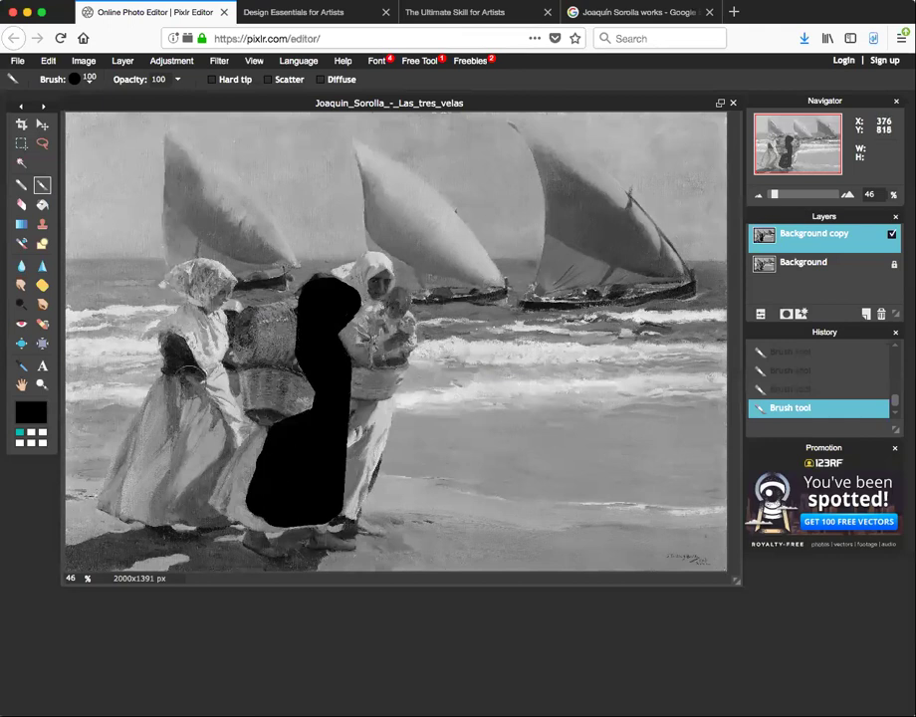
{"action": "left_click", "coordinate": [171, 343]}
{"action": "mouse_move", "coordinate": [172, 343]}
{"action": "left_mouse_down"}
{"action": "mouse_move", "coordinate": [186, 364]}
{"action": "mouse_move", "coordinate": [177, 364]}
{"action": "mouse_move", "coordinate": [181, 374]}
{"action": "left_mouse_up"}
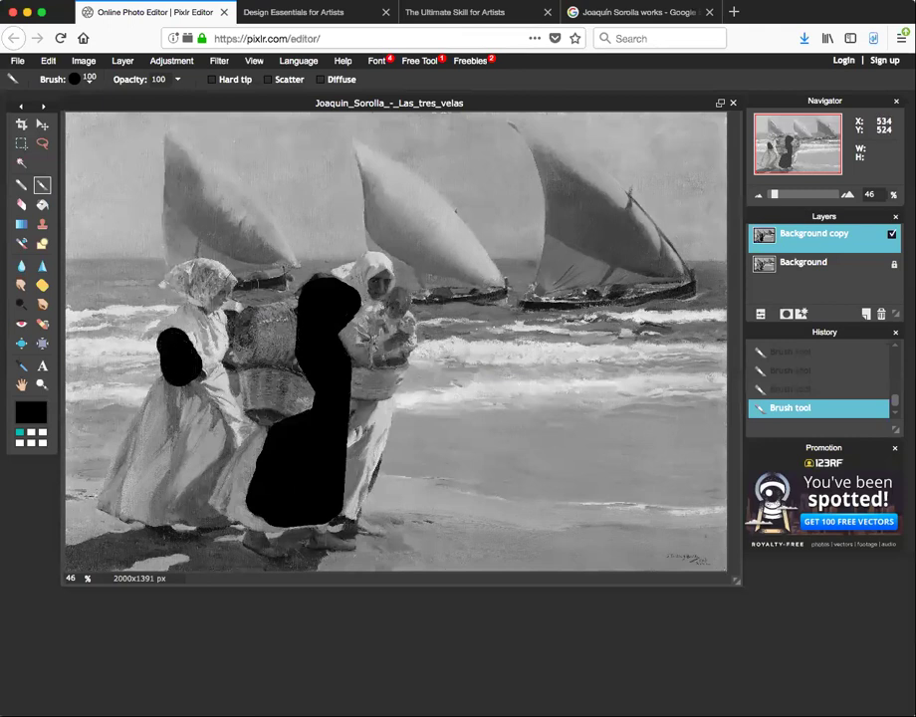
Step: Try to black in the left boat's hull with the size 100 brush, and undo those strokes
{"action": "left_click_drag", "start_coordinate": [237, 282], "coordinate": [271, 276]}
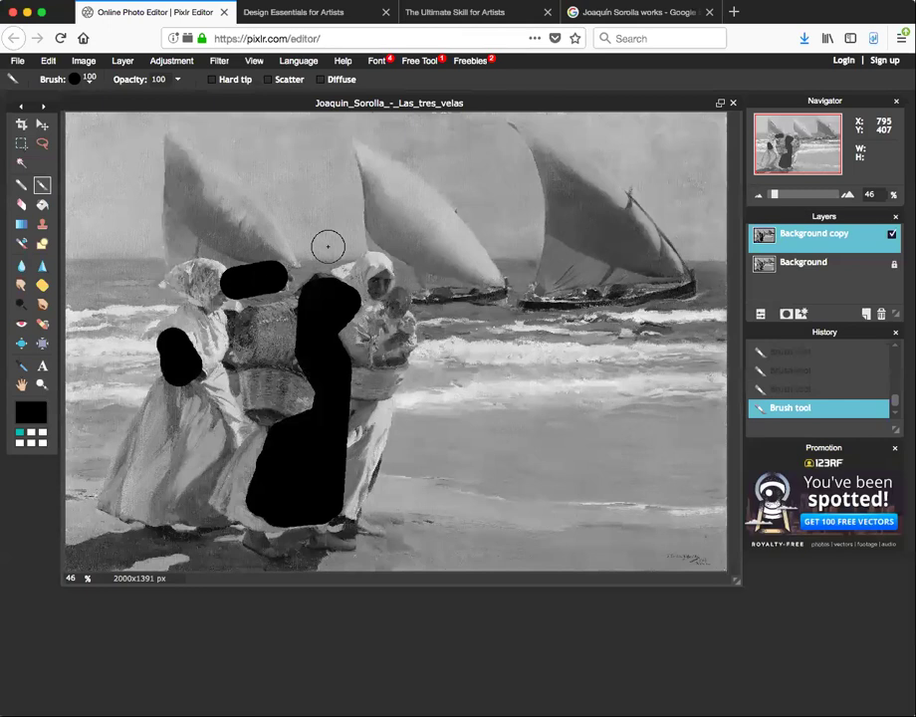
{"action": "key", "text": "super+z"}
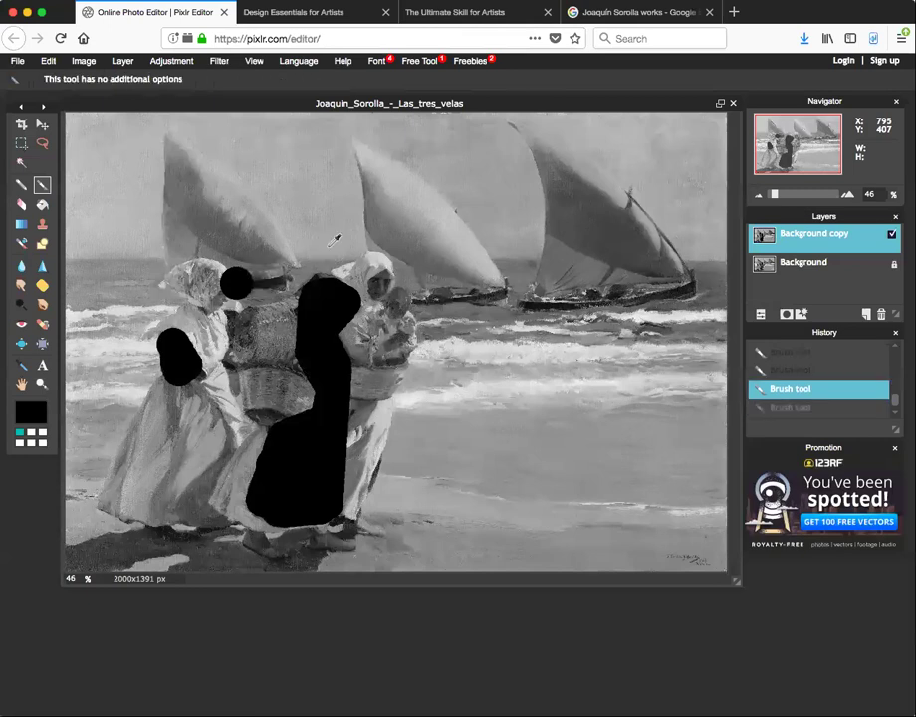
{"action": "key", "text": "super+z"}
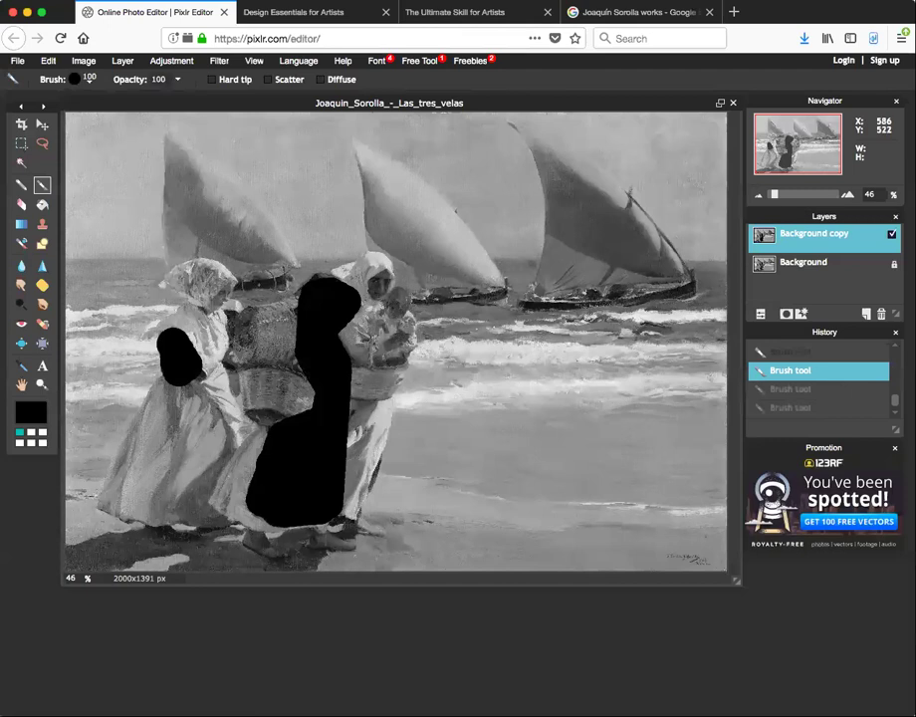
Step: Set the brush diameter to 21 and black in the left boat's hull
{"action": "left_click", "coordinate": [88, 81]}
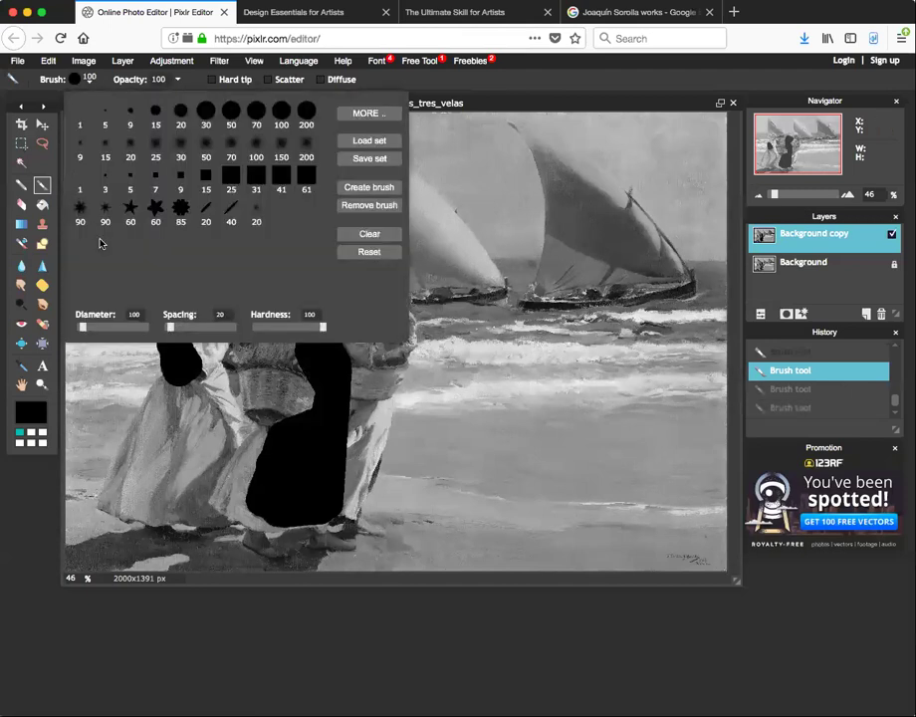
{"action": "left_click_drag", "start_coordinate": [85, 330], "coordinate": [78, 328]}
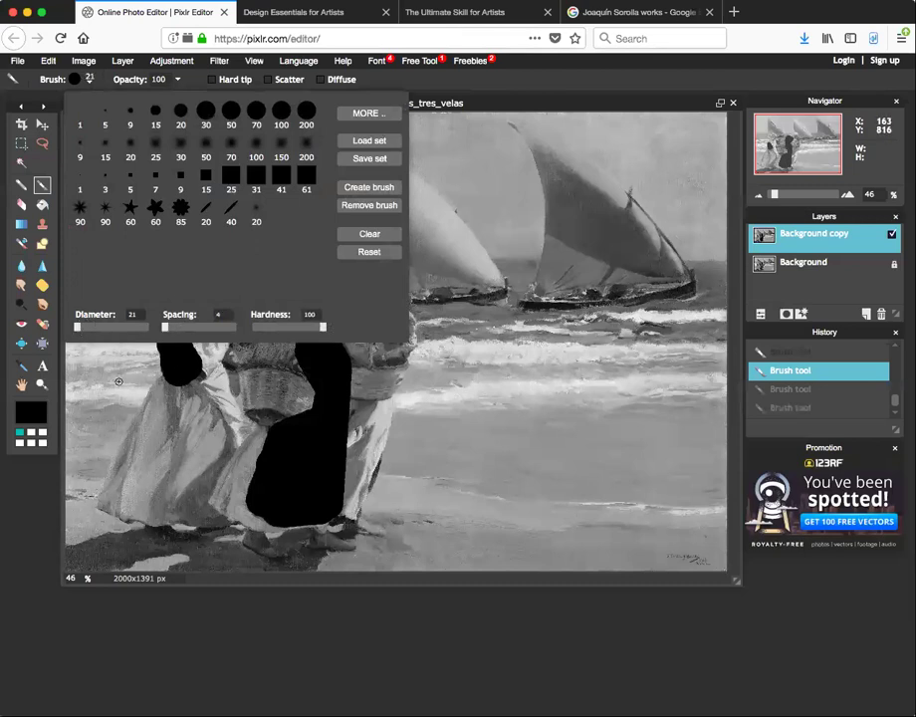
{"action": "left_click_drag", "start_coordinate": [180, 361], "coordinate": [185, 354]}
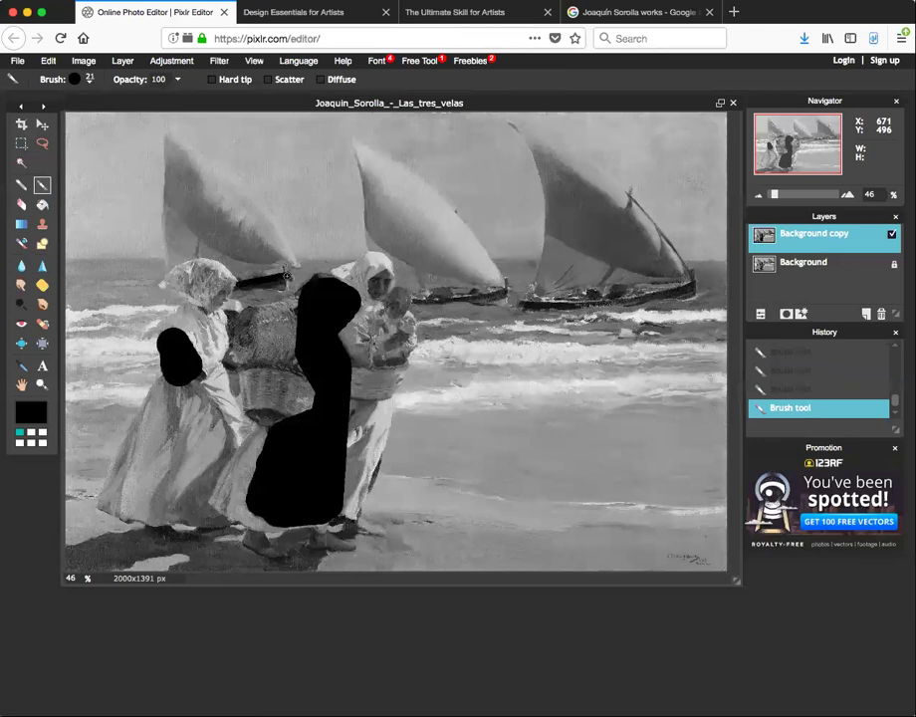
{"action": "left_click_drag", "start_coordinate": [236, 289], "coordinate": [278, 289]}
Step: Black in the right boat's hull and the right woman's shaded face, and paint a curling line from the waves over the wet sand
{"action": "mouse_move", "coordinate": [519, 304]}
{"action": "left_mouse_down"}
{"action": "mouse_move", "coordinate": [636, 301]}
{"action": "mouse_move", "coordinate": [694, 286]}
{"action": "left_mouse_up"}
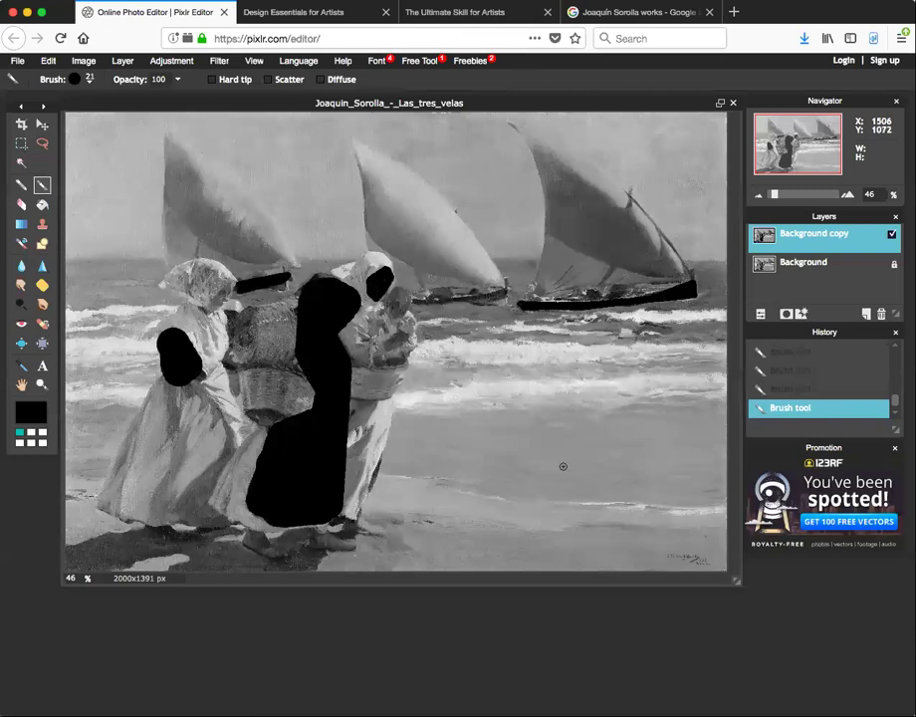
{"action": "mouse_move", "coordinate": [436, 338]}
{"action": "left_mouse_down"}
{"action": "mouse_move", "coordinate": [463, 389]}
{"action": "mouse_move", "coordinate": [507, 386]}
{"action": "mouse_move", "coordinate": [563, 361]}
{"action": "mouse_move", "coordinate": [617, 371]}
{"action": "mouse_move", "coordinate": [645, 428]}
{"action": "mouse_move", "coordinate": [617, 499]}
{"action": "mouse_move", "coordinate": [546, 495]}
{"action": "mouse_move", "coordinate": [542, 444]}
{"action": "mouse_move", "coordinate": [575, 434]}
{"action": "left_mouse_up"}
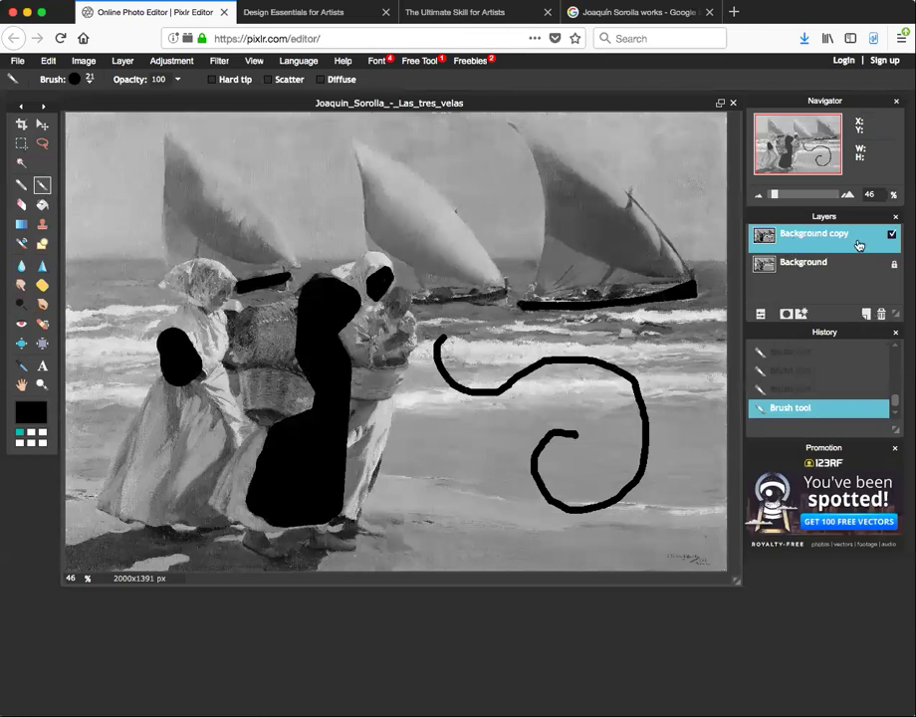
Step: Hide the painted Background copy layer and select the Background layer
{"action": "left_click", "coordinate": [891, 237]}
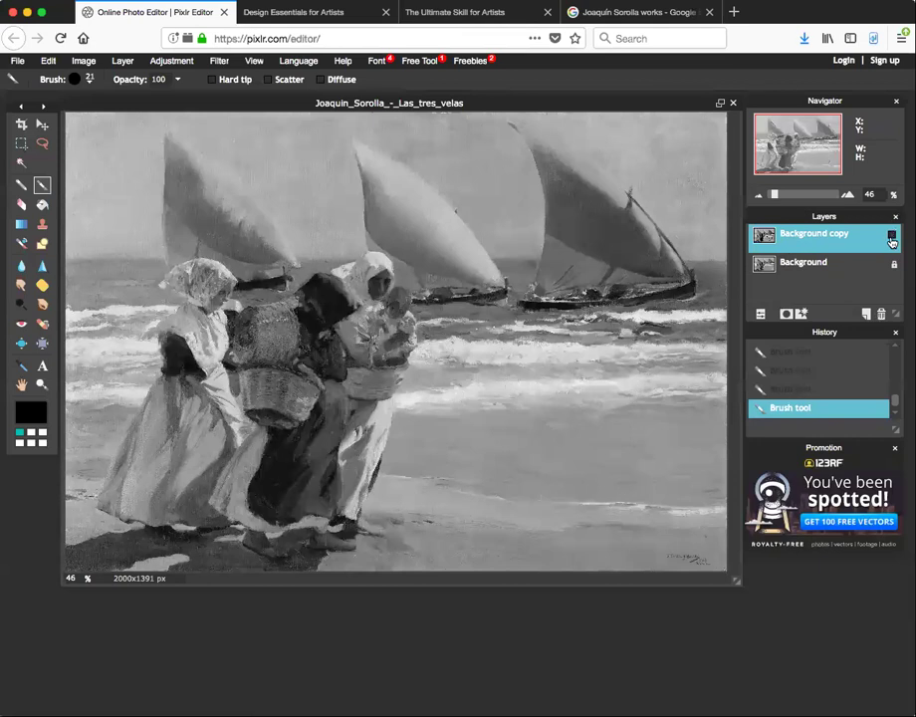
{"action": "left_click", "coordinate": [832, 270]}
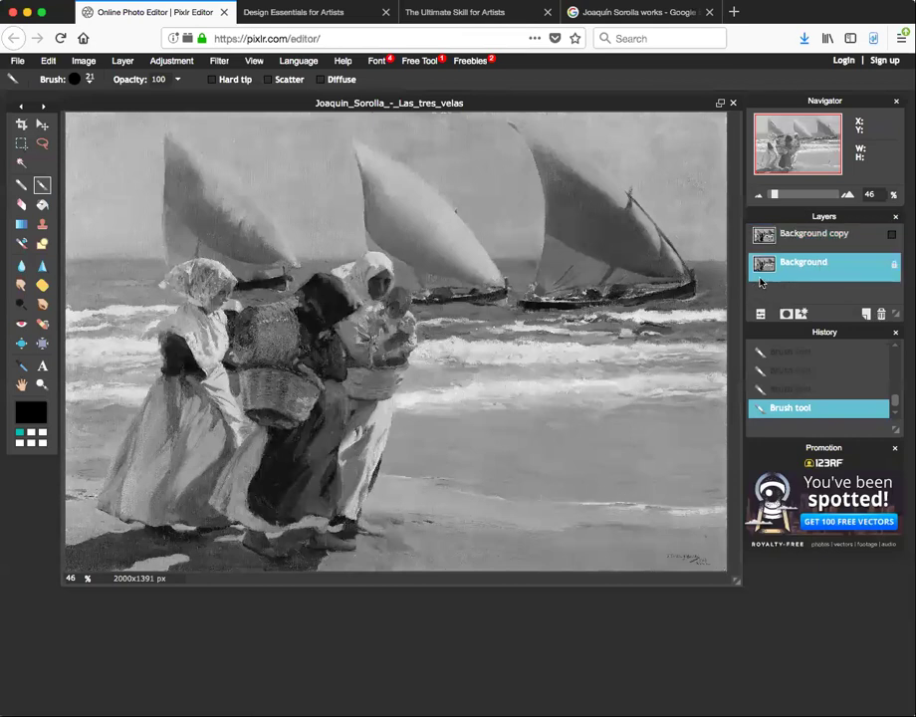
Step: Duplicate the Background layer and paint a straight vertical line down from the left sail's tip and a horizontal one across the water below the boats
{"action": "key", "text": "super+j"}
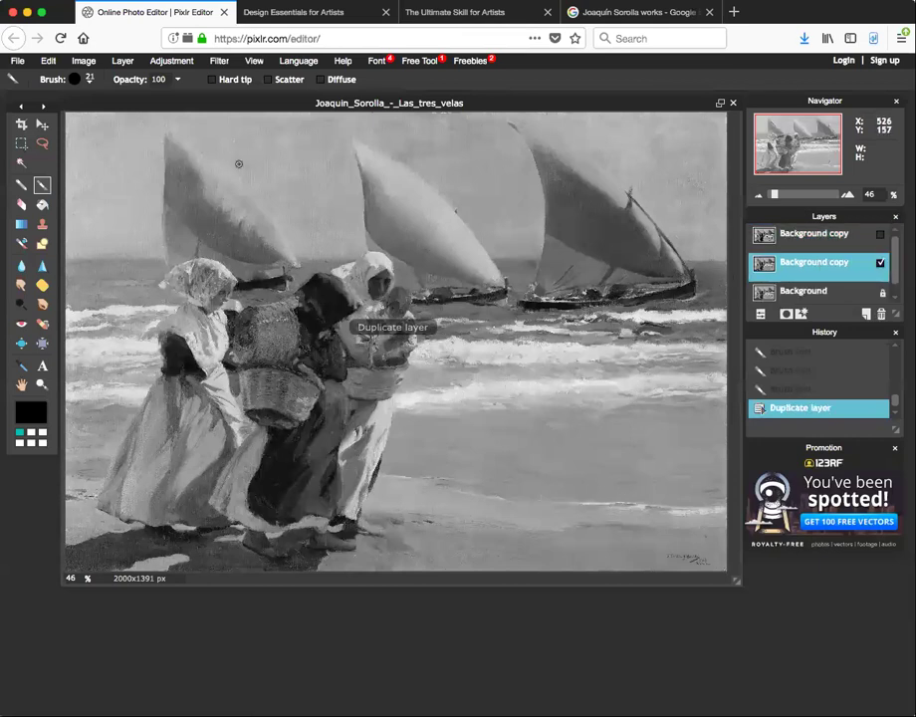
{"action": "left_click", "coordinate": [164, 133]}
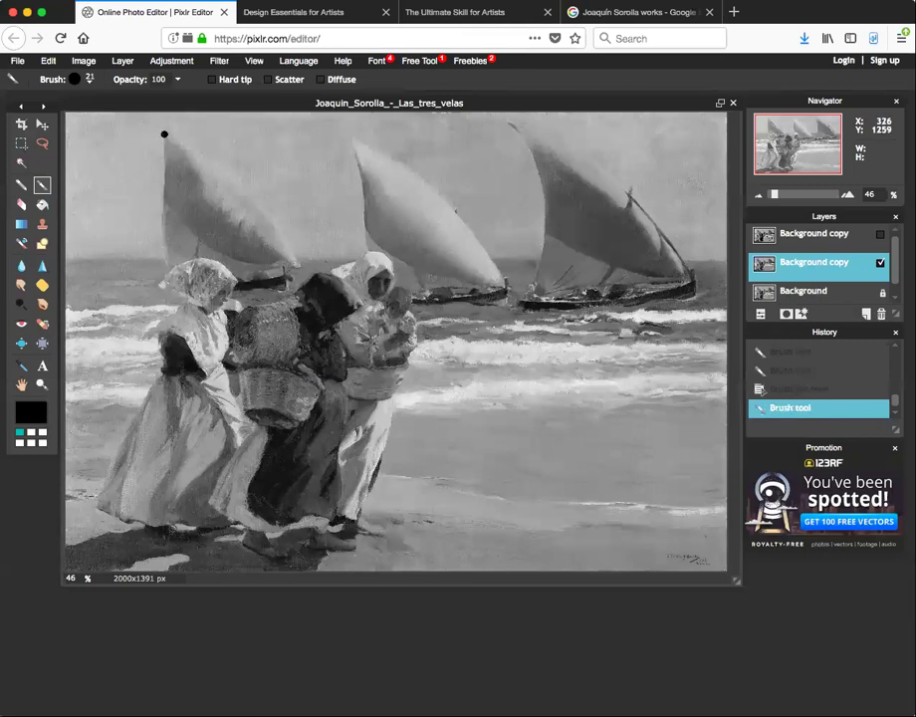
{"action": "left_click", "coordinate": [171, 542], "text": "shift"}
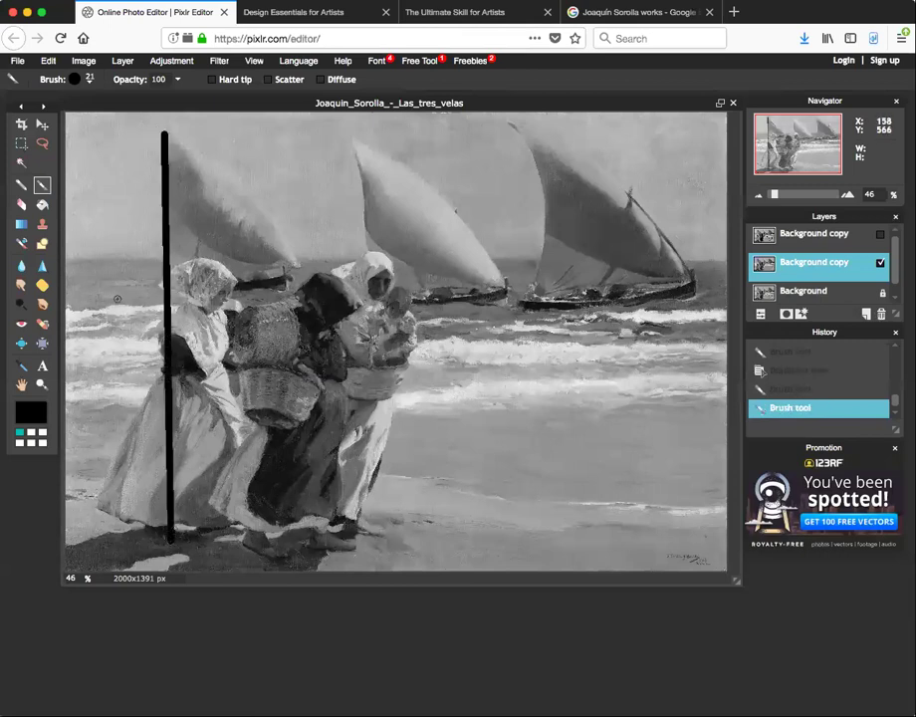
{"action": "left_click", "coordinate": [71, 313]}
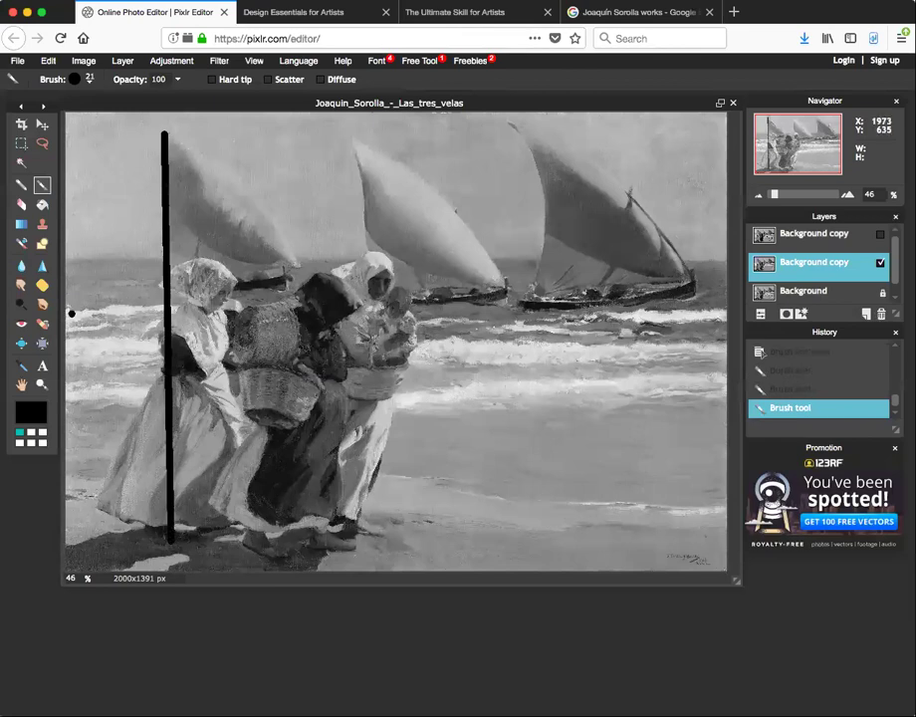
{"action": "left_click", "coordinate": [726, 317], "text": "shift"}
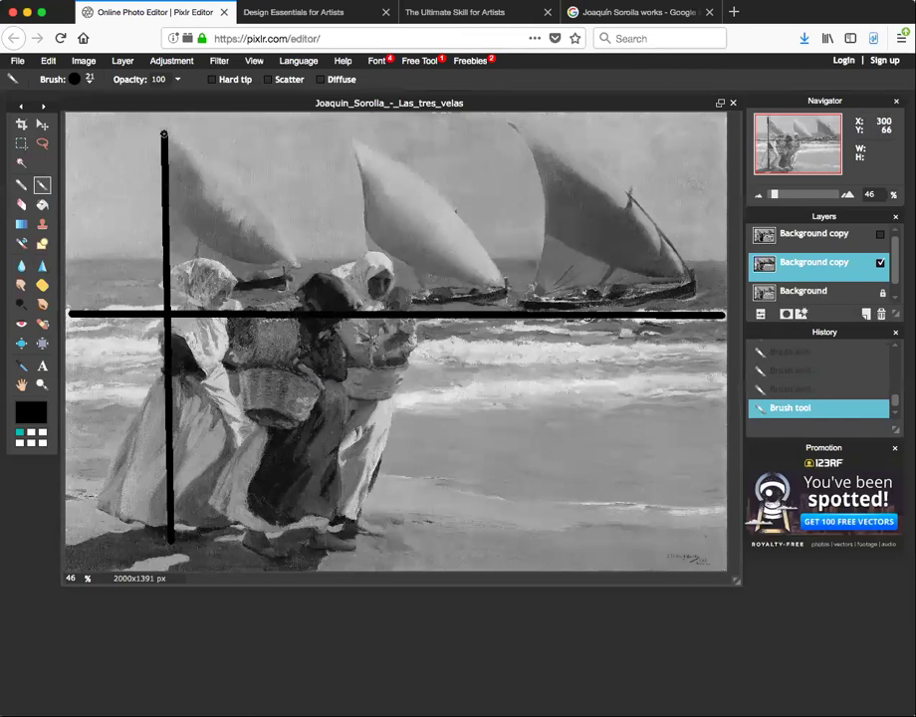
Step: Try a diagonal from the left sail's tip to the painting's lower-right corner, undo it, and paint one ending at the right woman's arms instead
{"action": "left_click", "coordinate": [724, 571], "text": "shift"}
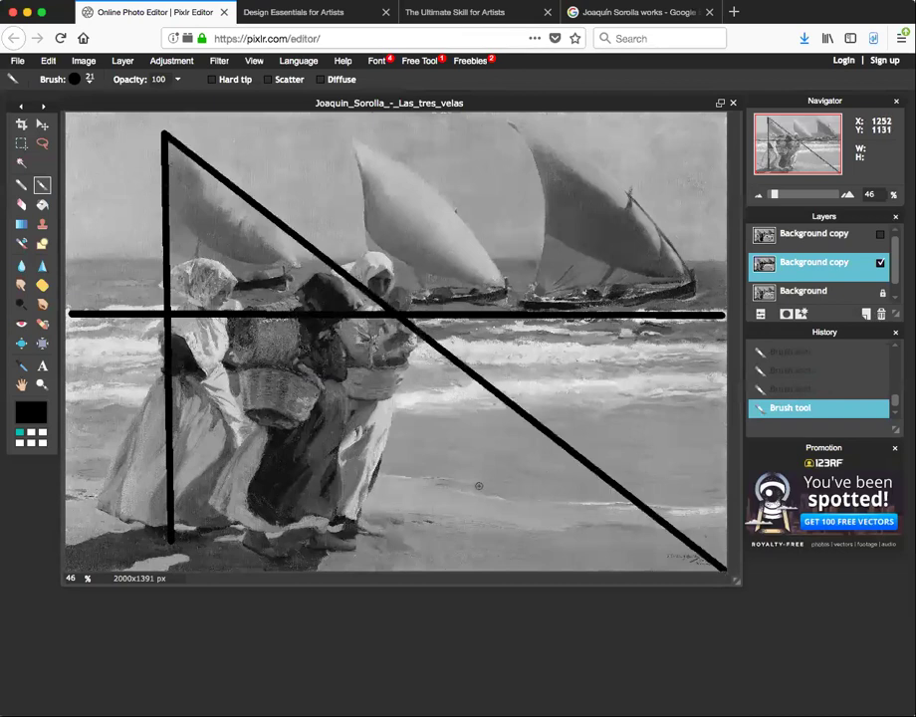
{"action": "key", "text": "super+z"}
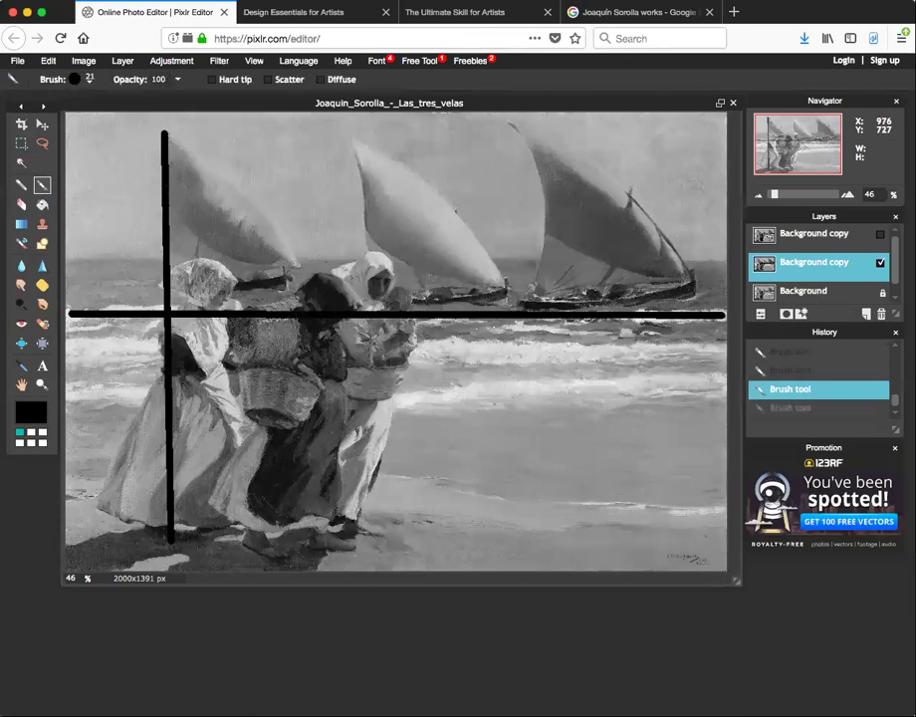
{"action": "left_click", "coordinate": [389, 352]}
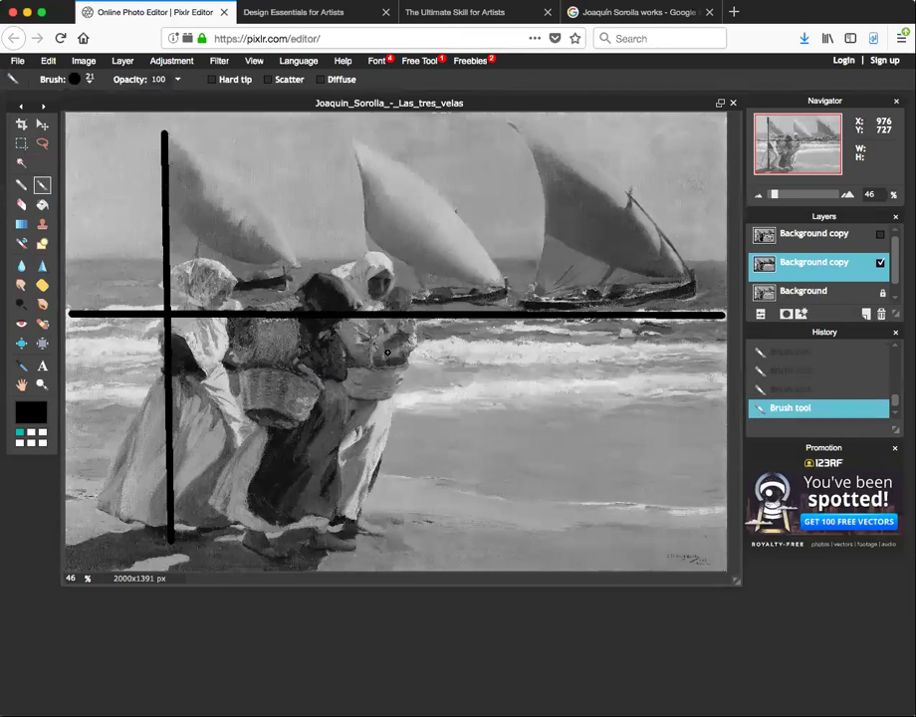
{"action": "left_click", "coordinate": [166, 132], "text": "shift"}
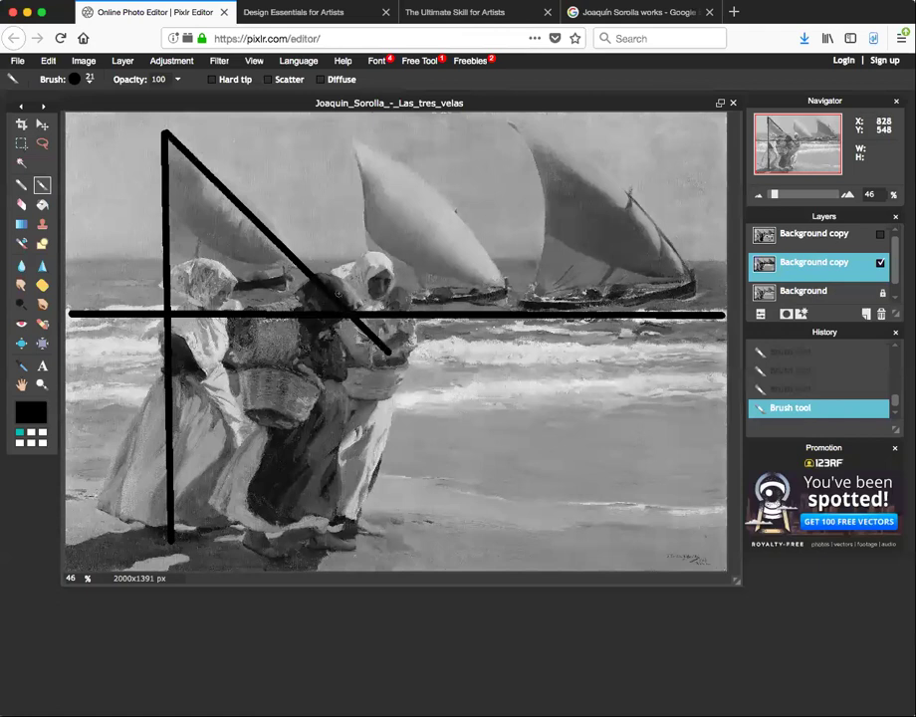
Step: Show the copy layer with the dark shapes and curling line to examine the design, and hide it again
{"action": "left_click", "coordinate": [812, 237]}
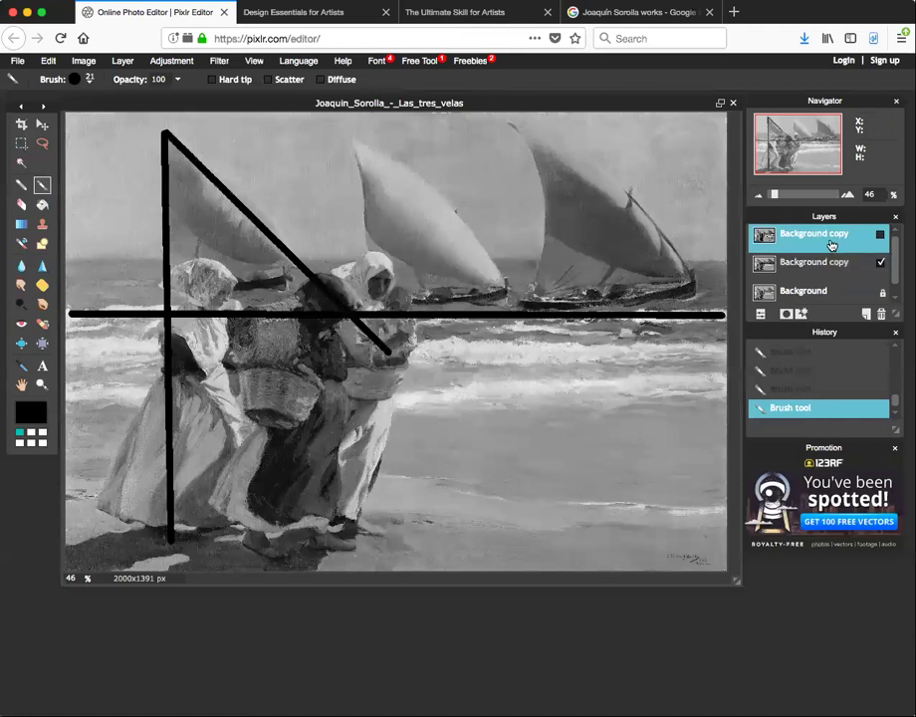
{"action": "left_click", "coordinate": [880, 235]}
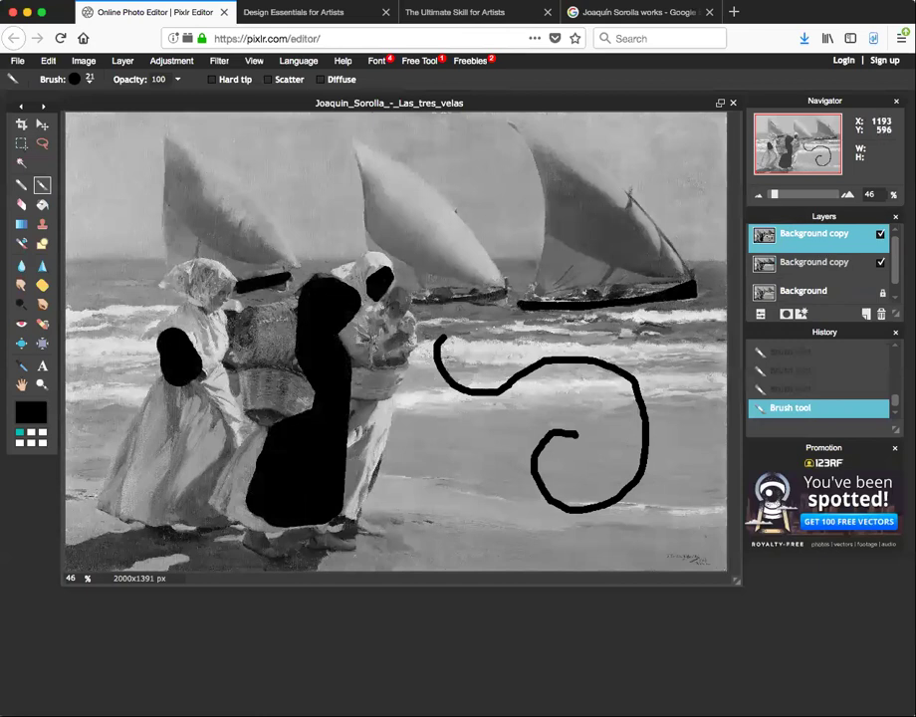
{"action": "key", "text": "space"}
{"action": "left_click", "coordinate": [880, 234]}
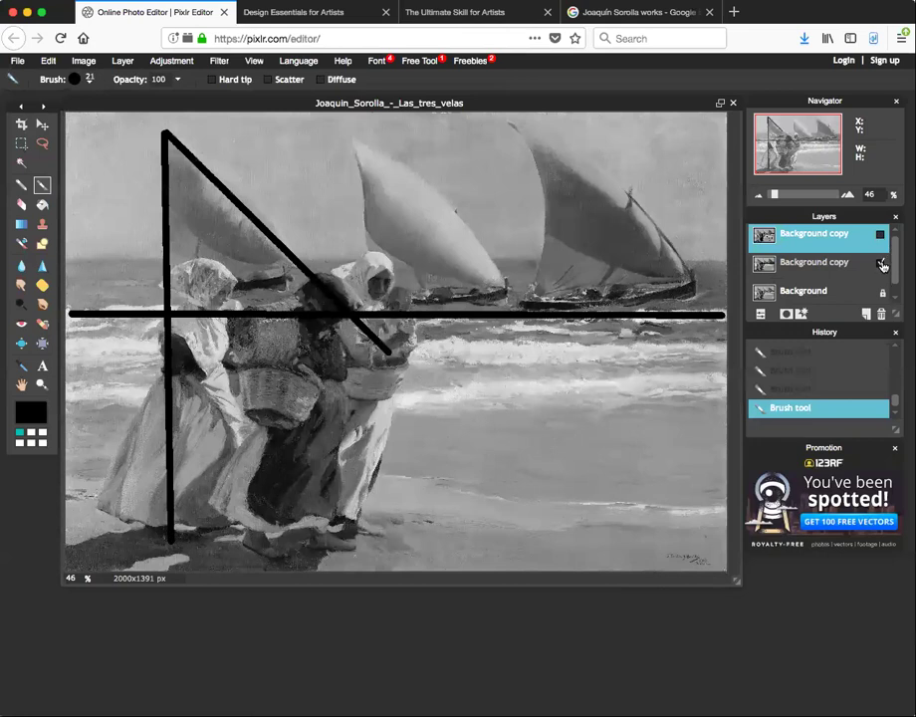
Step: Hide the copy layer with the straight lines and save the plain grayscale picture as a JPEG named grayscale
{"action": "left_click", "coordinate": [881, 263]}
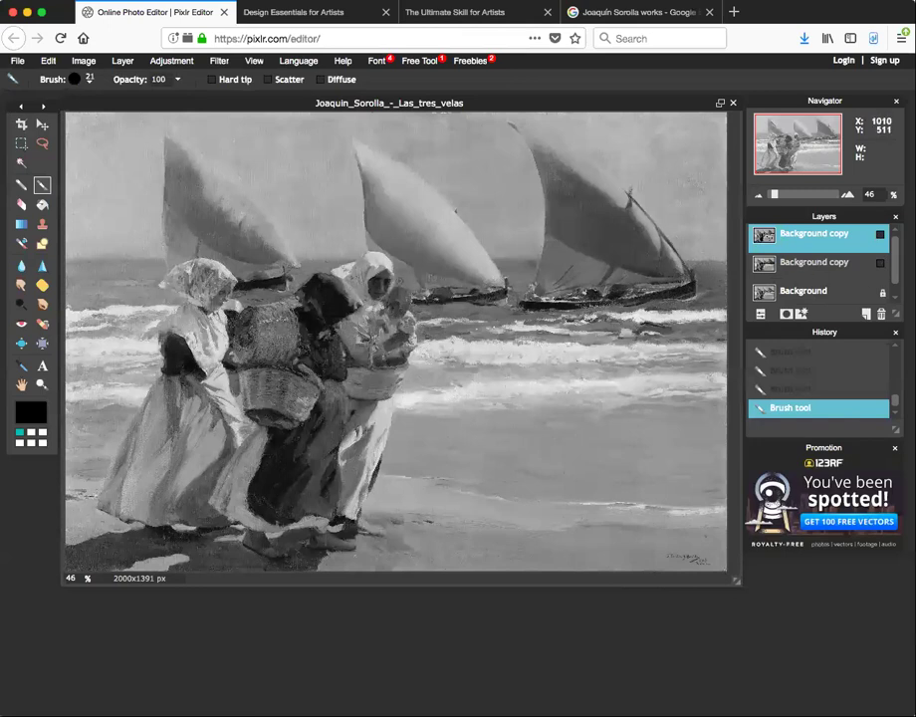
{"action": "left_click", "coordinate": [48, 62]}
{"action": "mouse_move", "coordinate": [14, 61]}
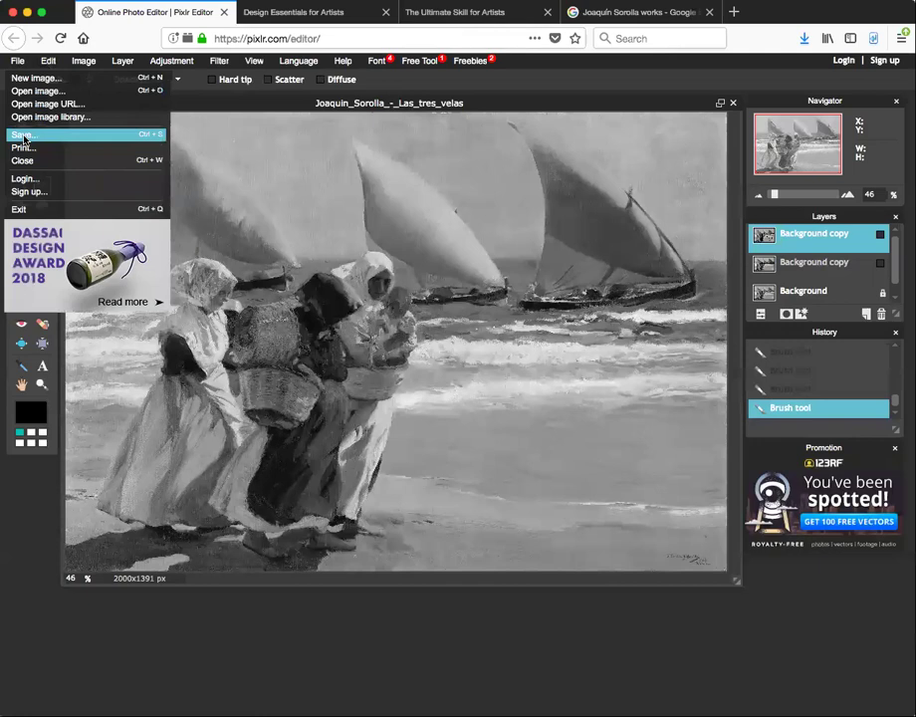
{"action": "left_click", "coordinate": [24, 135]}
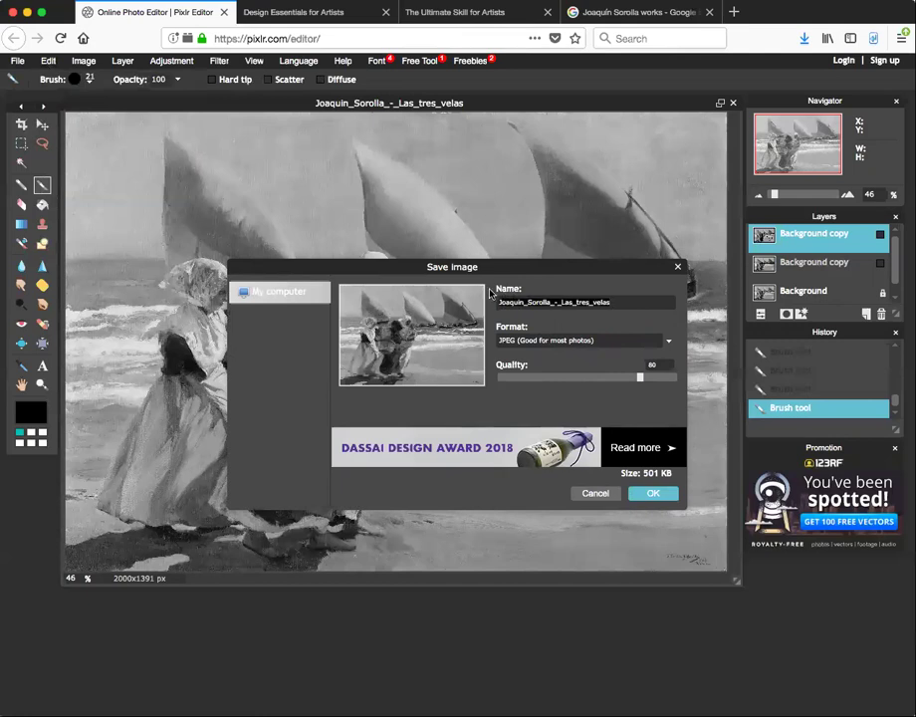
{"action": "key", "text": "super+a"}
{"action": "type", "text": "gr"}
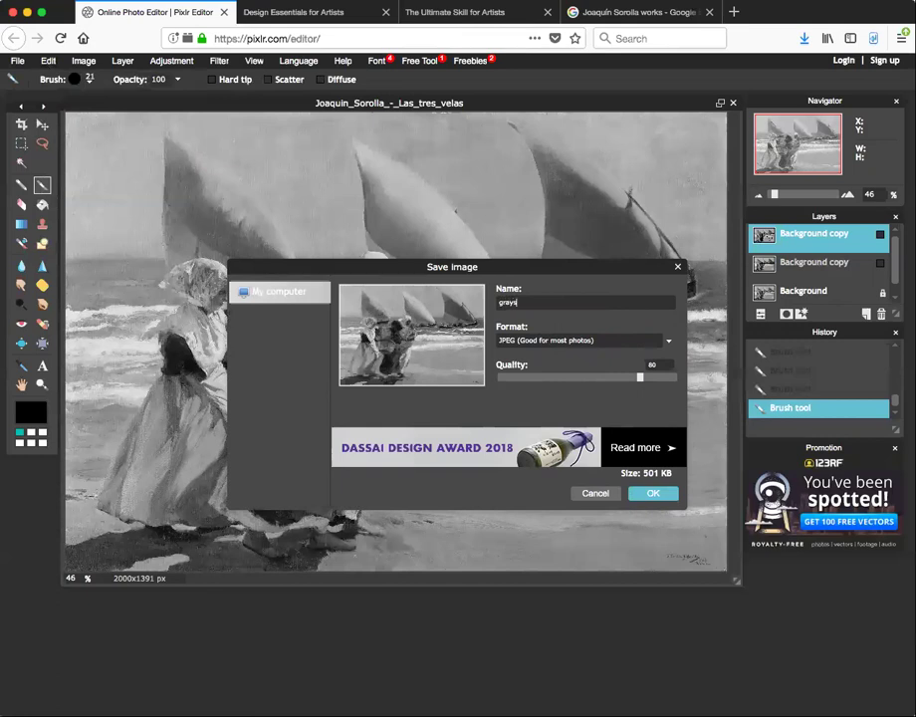
{"action": "left_click", "coordinate": [575, 342]}
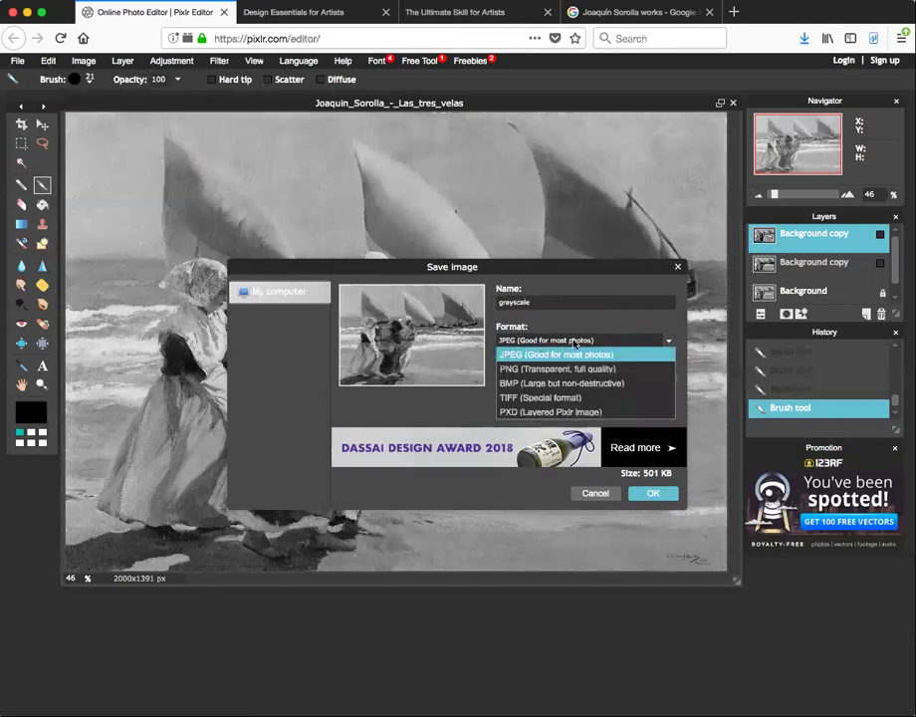
{"action": "left_click", "coordinate": [516, 355]}
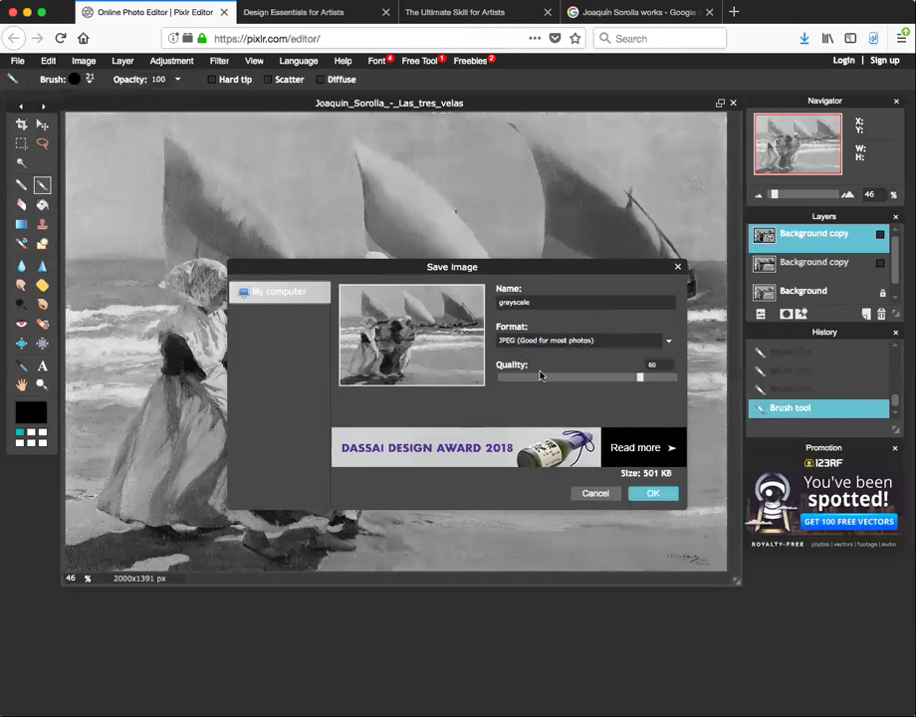
{"action": "left_click", "coordinate": [651, 494]}
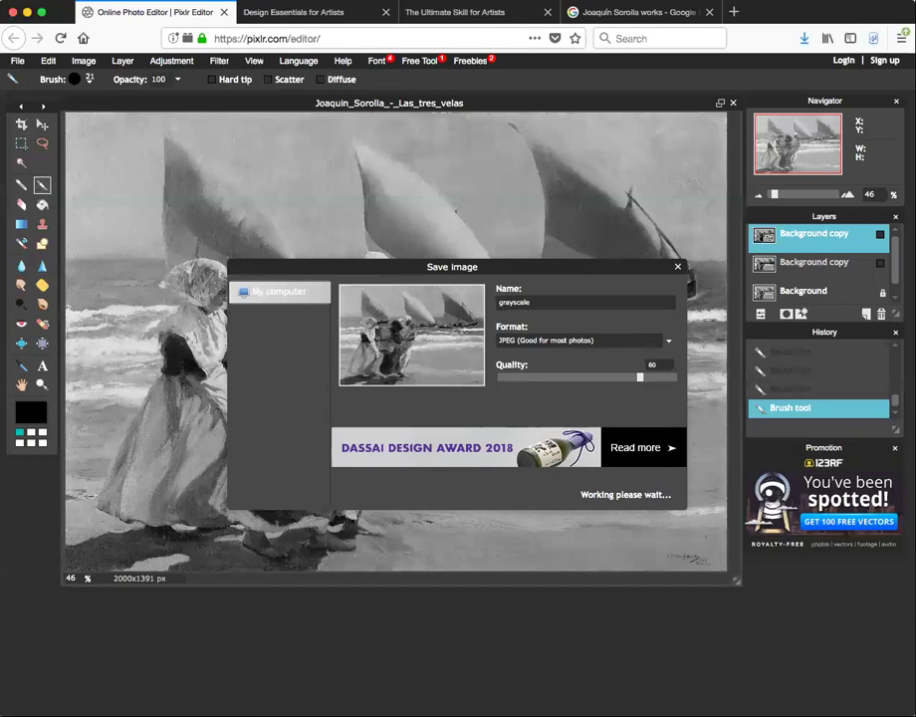
Step: Show the copy layer with the straight lines and save that version as a JPEG named line
{"action": "left_click", "coordinate": [877, 265]}
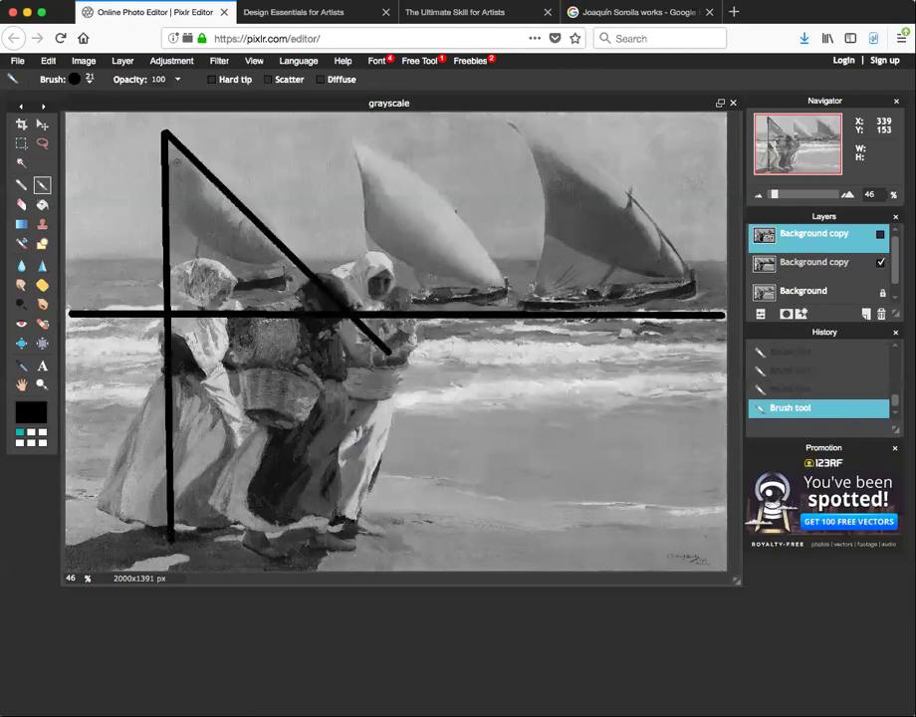
{"action": "left_click", "coordinate": [16, 57]}
{"action": "left_click", "coordinate": [24, 135]}
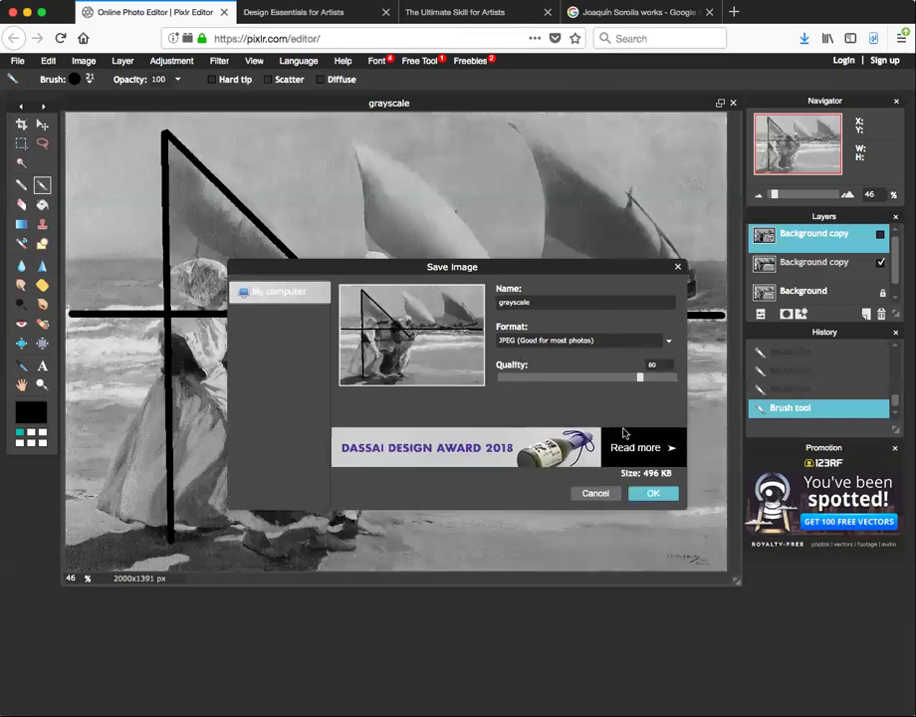
{"action": "left_click", "coordinate": [535, 302]}
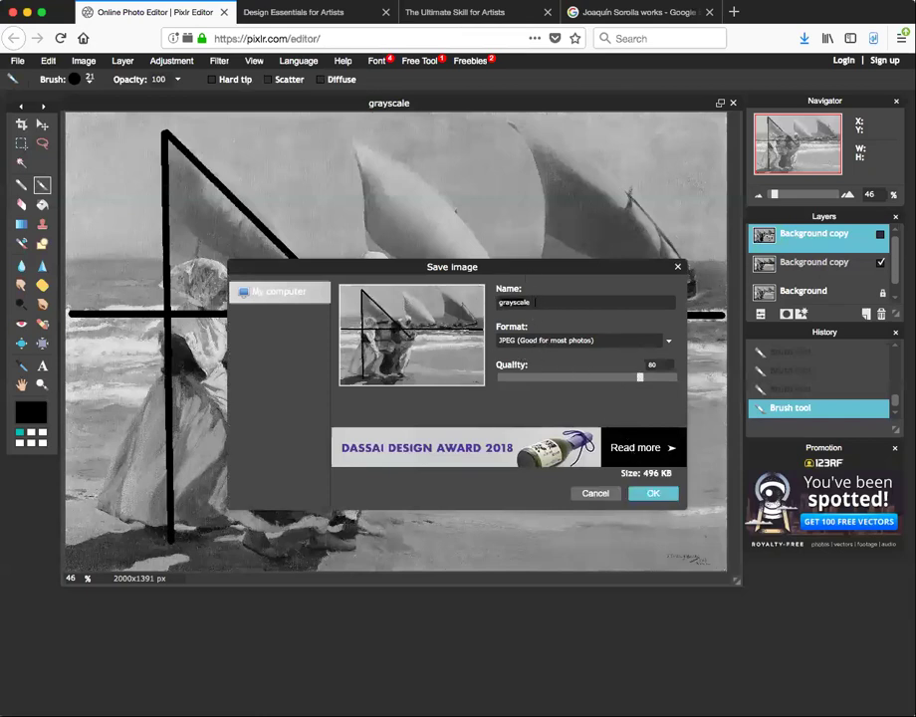
{"action": "double_click", "coordinate": [500, 302]}
{"action": "key", "text": "BackSpace"}
{"action": "left_click", "coordinate": [652, 494]}
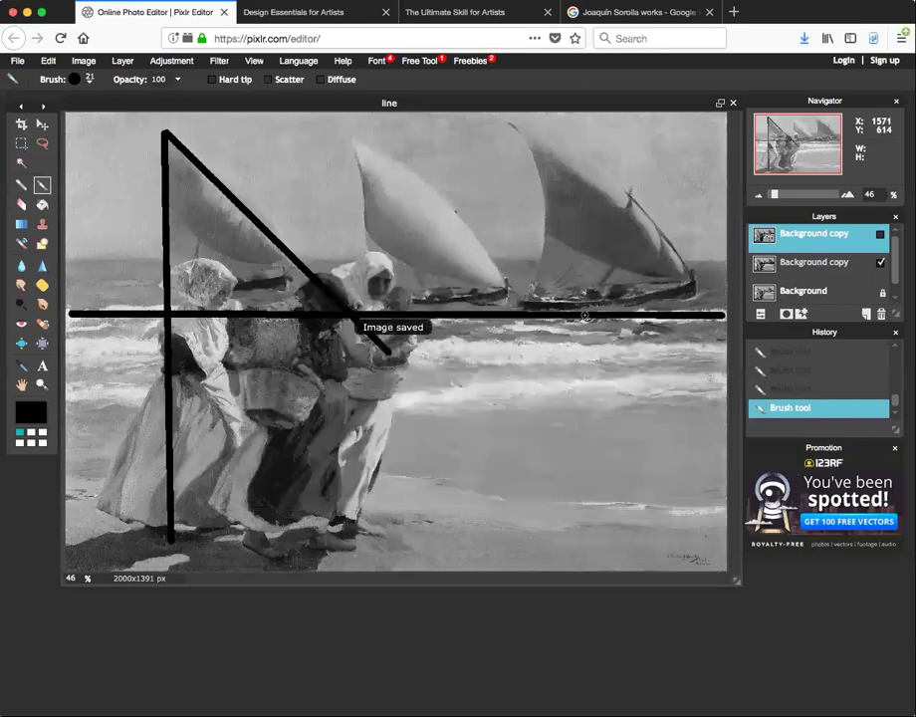
Step: Show the copy layer with the dark shapes and curling line, and save that version as a JPEG named curve
{"action": "left_click", "coordinate": [880, 234]}
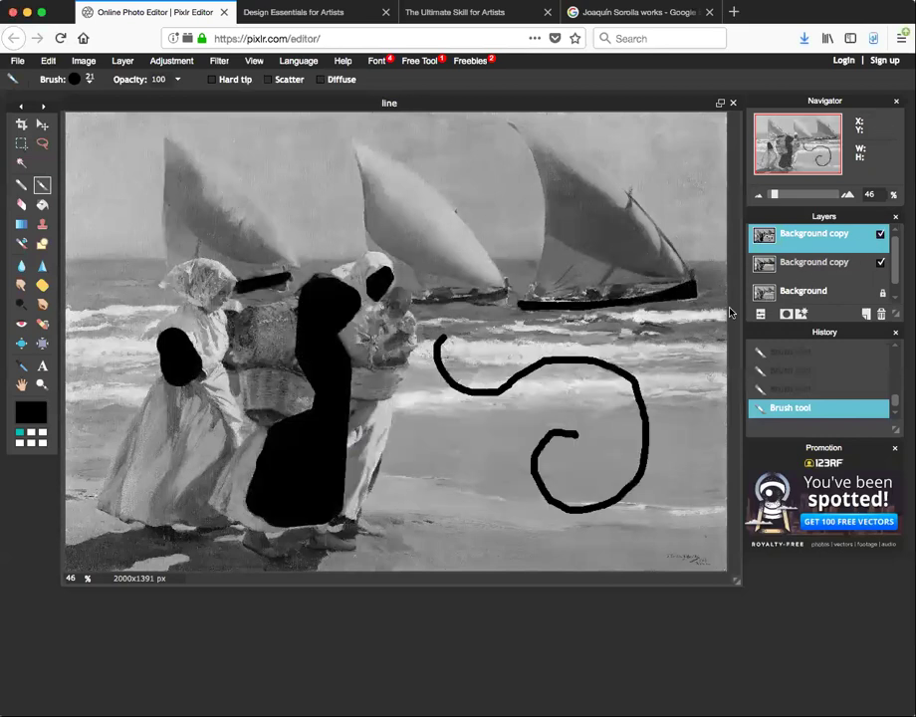
{"action": "left_click", "coordinate": [17, 61]}
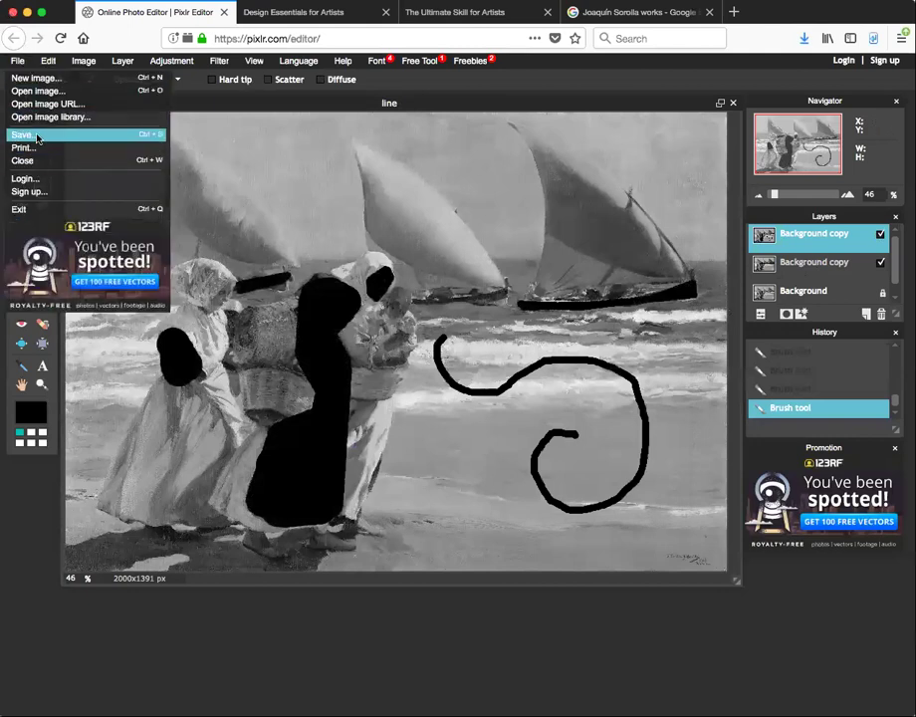
{"action": "left_click", "coordinate": [38, 139]}
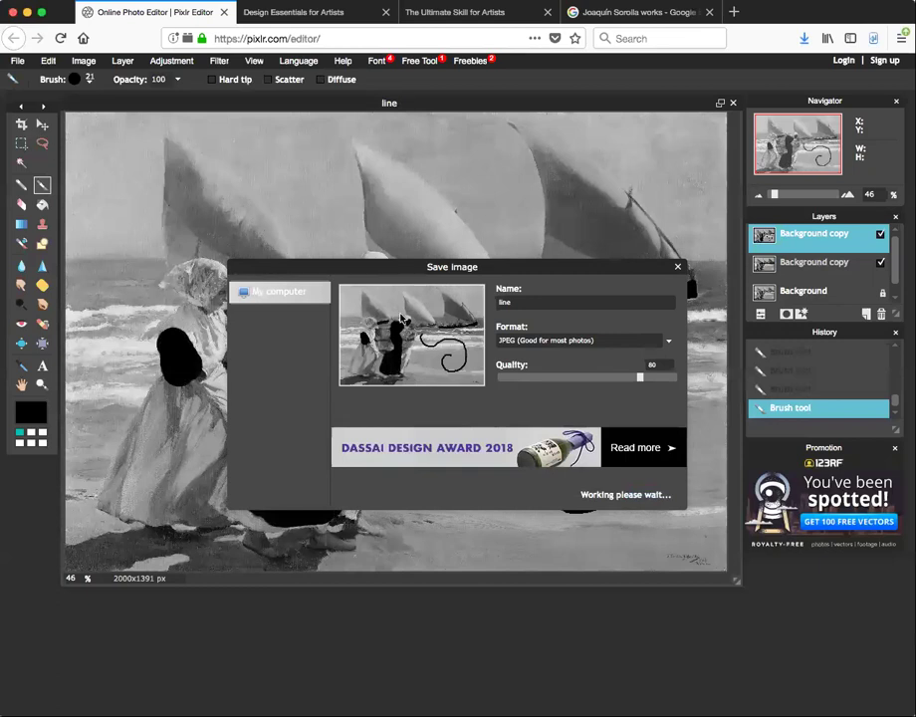
{"action": "type", "text": "curve"}
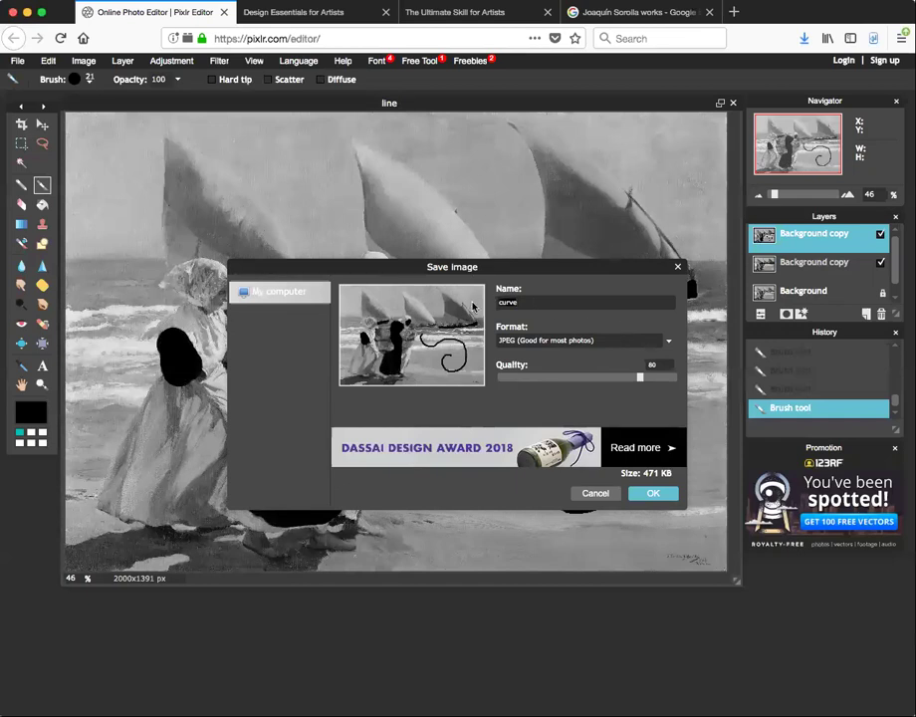
{"action": "key", "text": "super+a"}
{"action": "type", "text": "s"}
{"action": "left_click", "coordinate": [653, 493]}
{"action": "type", "text": "cu"}
{"action": "left_click", "coordinate": [651, 493]}
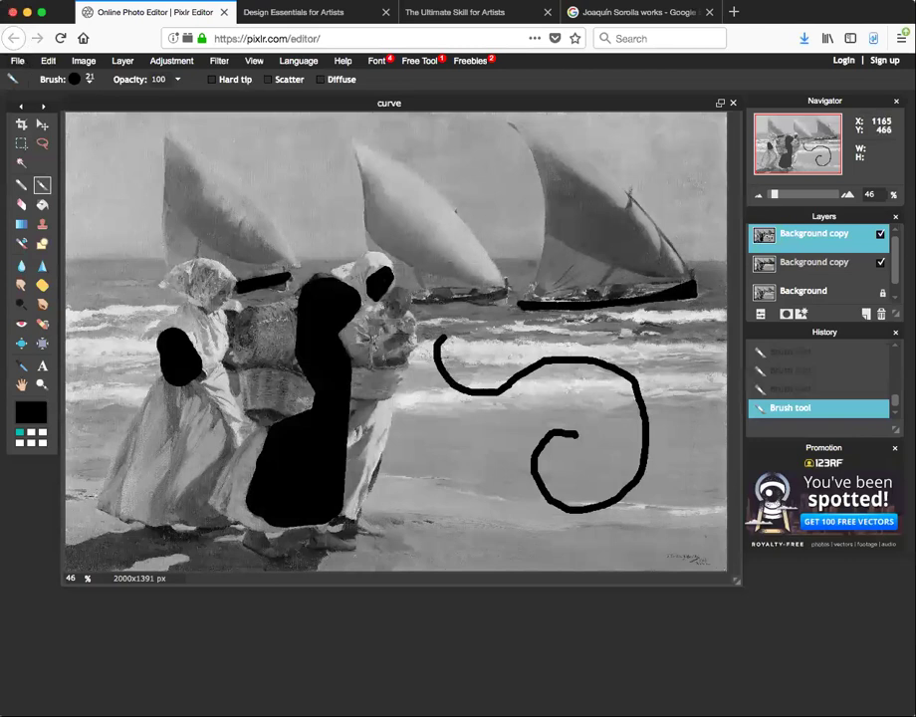
Step: Save the picture with all its layers in PXD (Layered Pixlr image) format under the name image
{"action": "left_click", "coordinate": [16, 63]}
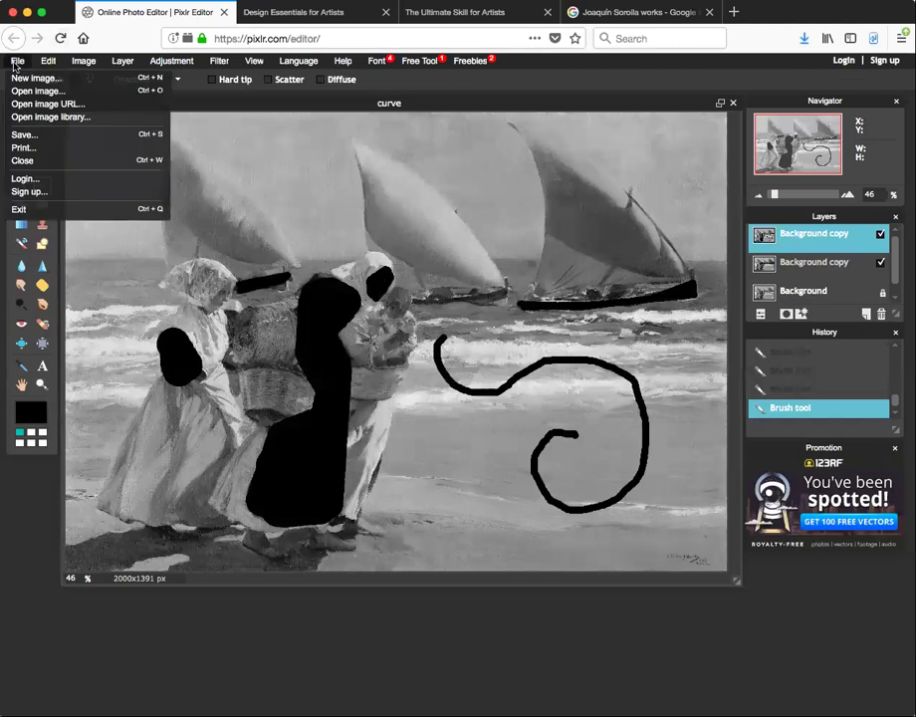
{"action": "left_click", "coordinate": [24, 133]}
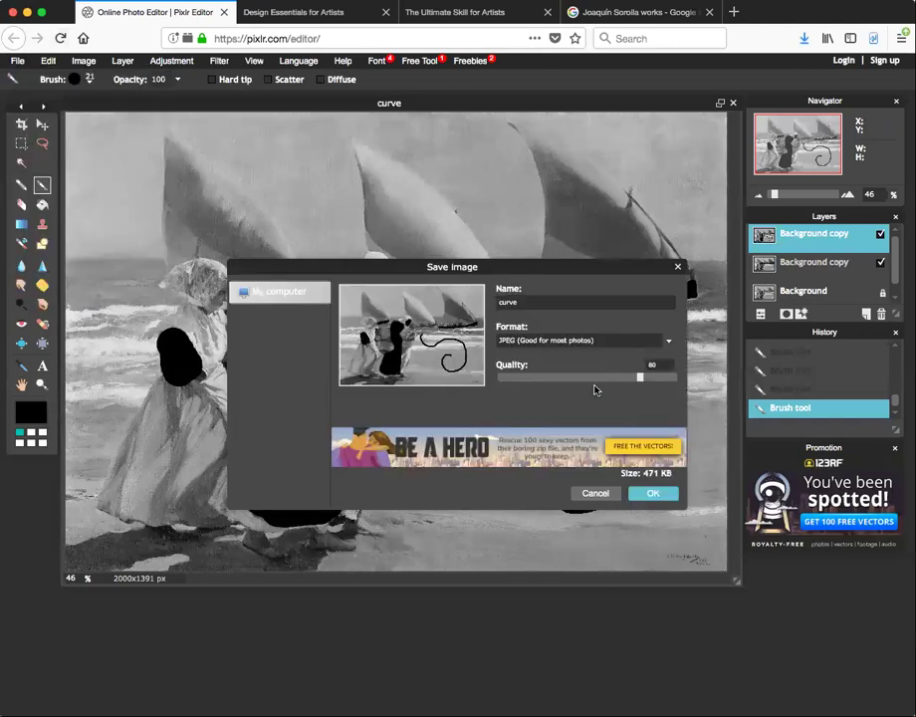
{"action": "left_click", "coordinate": [591, 341]}
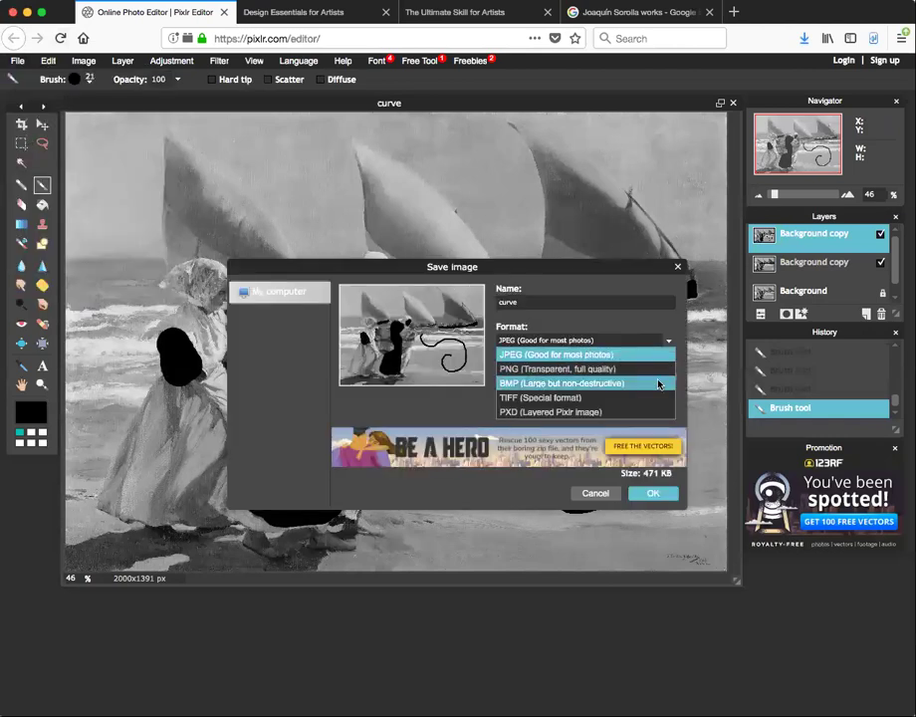
{"action": "left_click", "coordinate": [573, 417]}
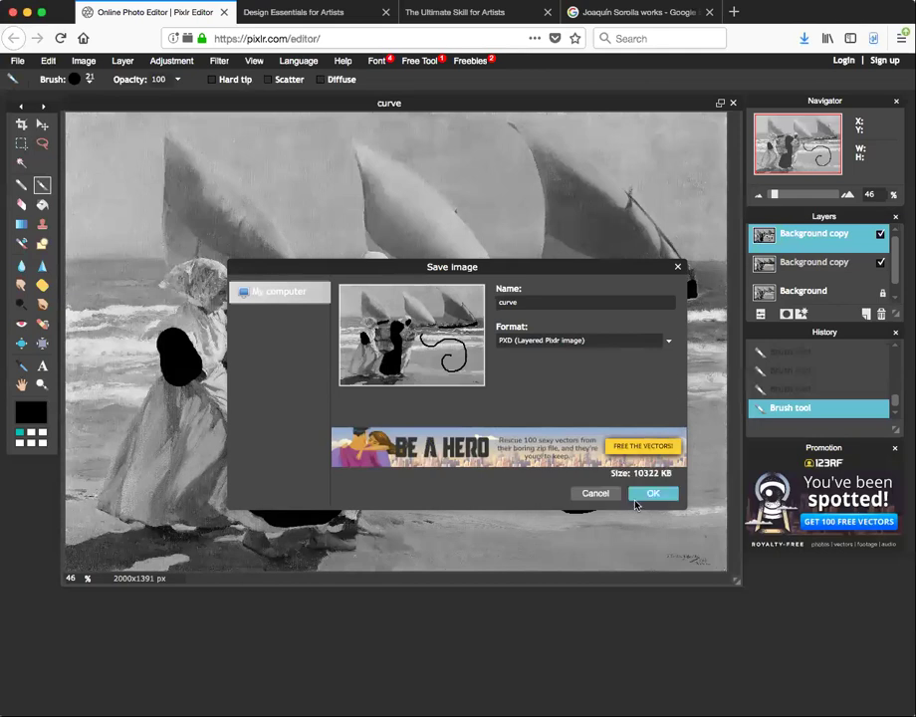
{"action": "left_click", "coordinate": [653, 494]}
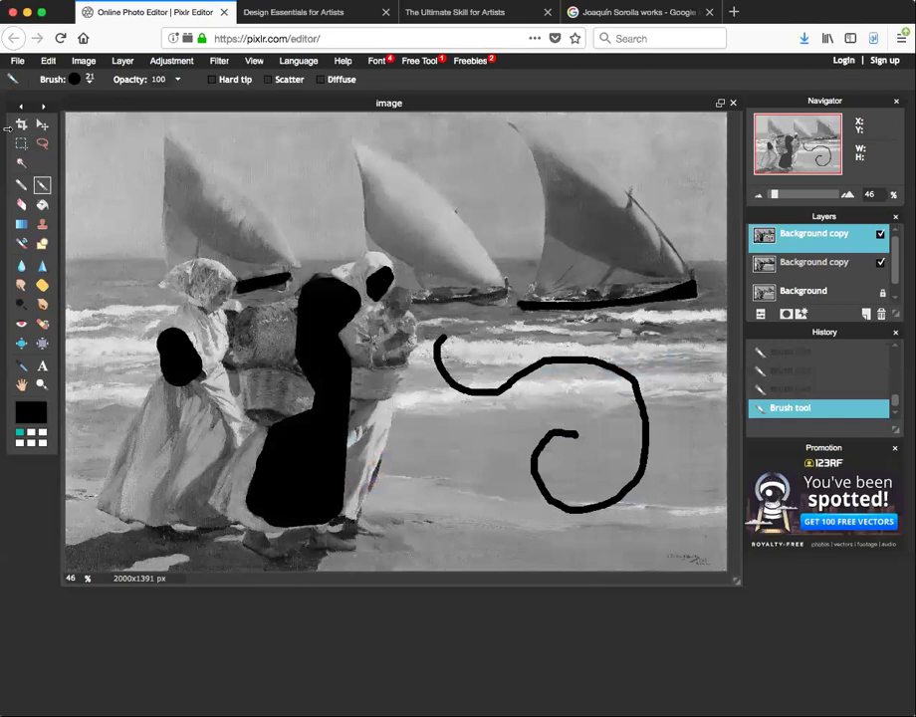
Step: Close the image without saving it again
{"action": "mouse_move", "coordinate": [91, 110]}
{"action": "left_mouse_down"}
{"action": "mouse_move", "coordinate": [102, 113]}
{"action": "mouse_move", "coordinate": [77, 113]}
{"action": "left_mouse_up"}
{"action": "left_click", "coordinate": [719, 108]}
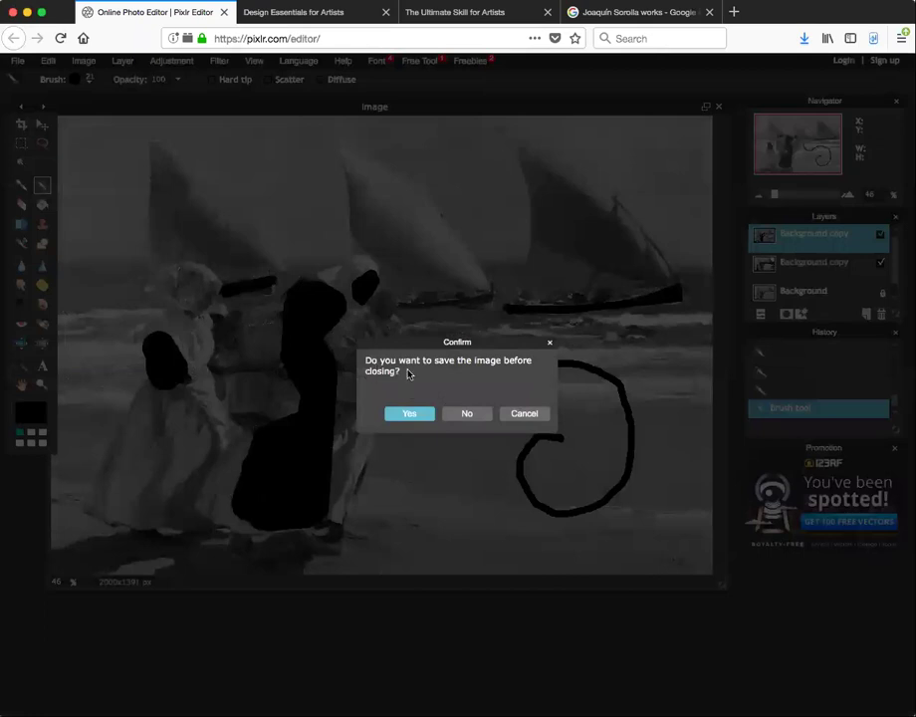
{"action": "left_click", "coordinate": [466, 414]}
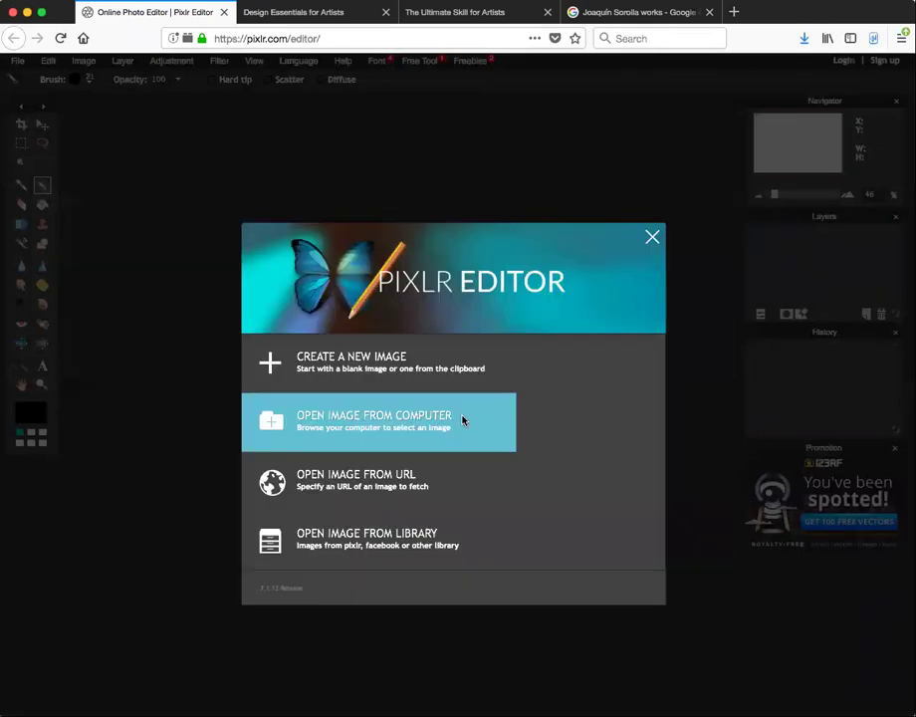
Step: Reopen the saved layered picture named image from the computer and hide both Background copy layers
{"action": "key", "text": "Escape"}
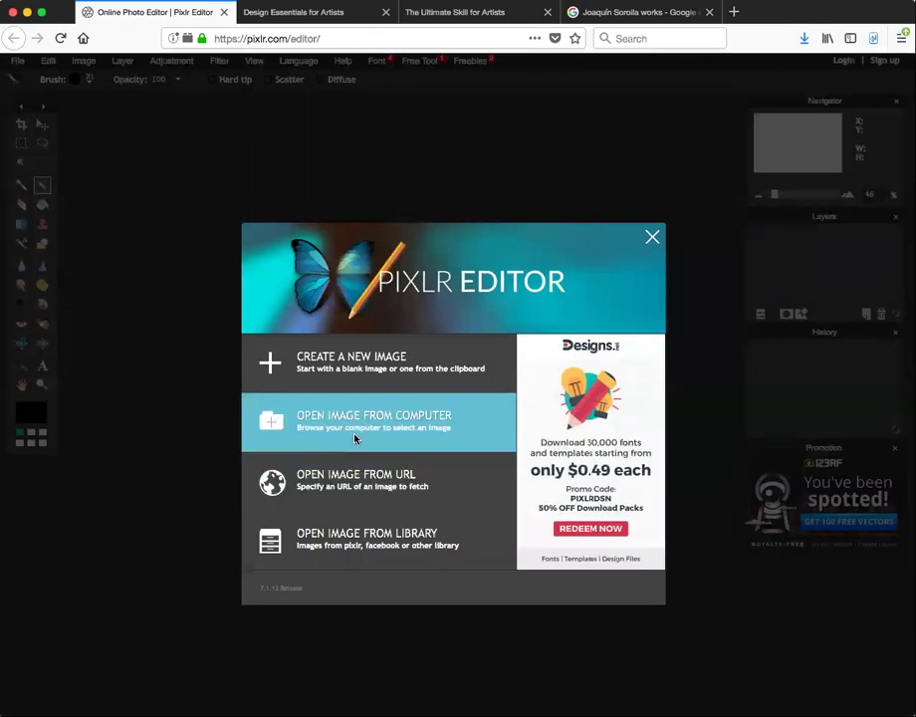
{"action": "key", "text": "Escape"}
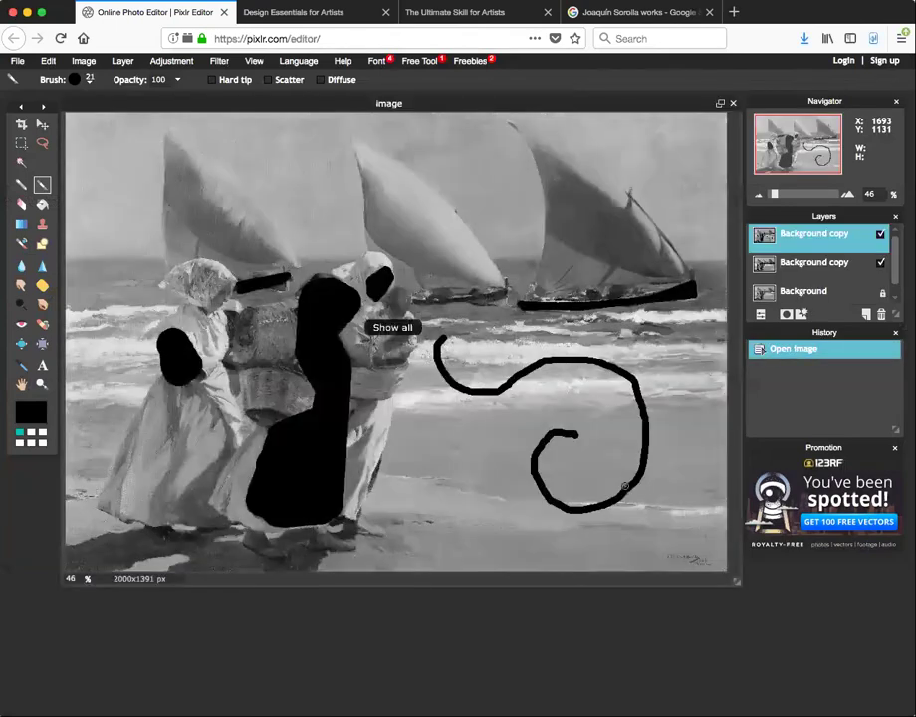
{"action": "left_click", "coordinate": [880, 234]}
{"action": "left_click", "coordinate": [881, 262]}
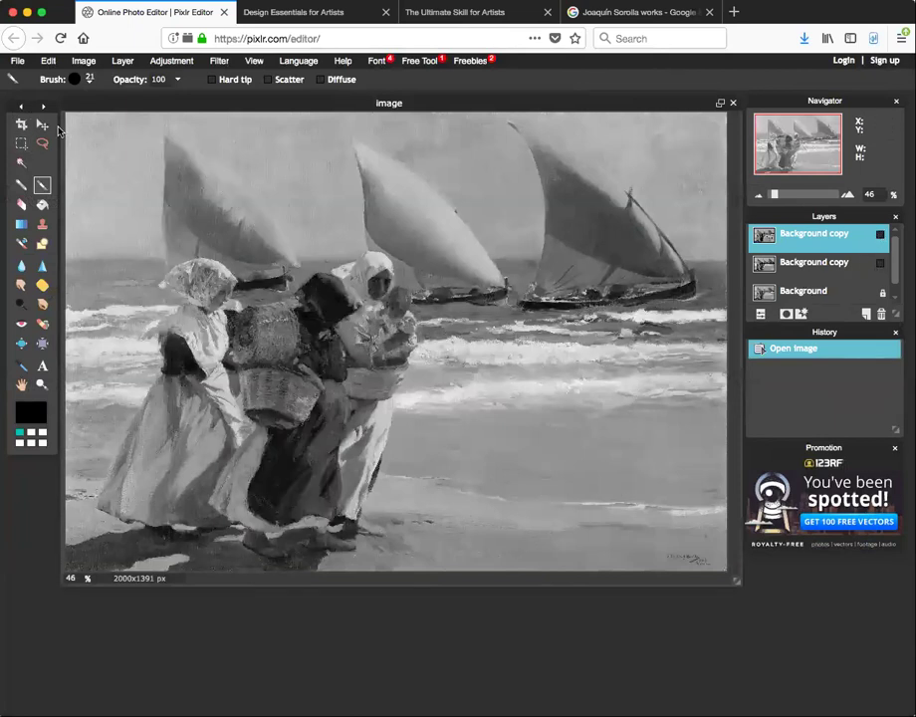
Step: Close the layered picture and open the saved JPEG named line from the computer
{"action": "left_click", "coordinate": [732, 103]}
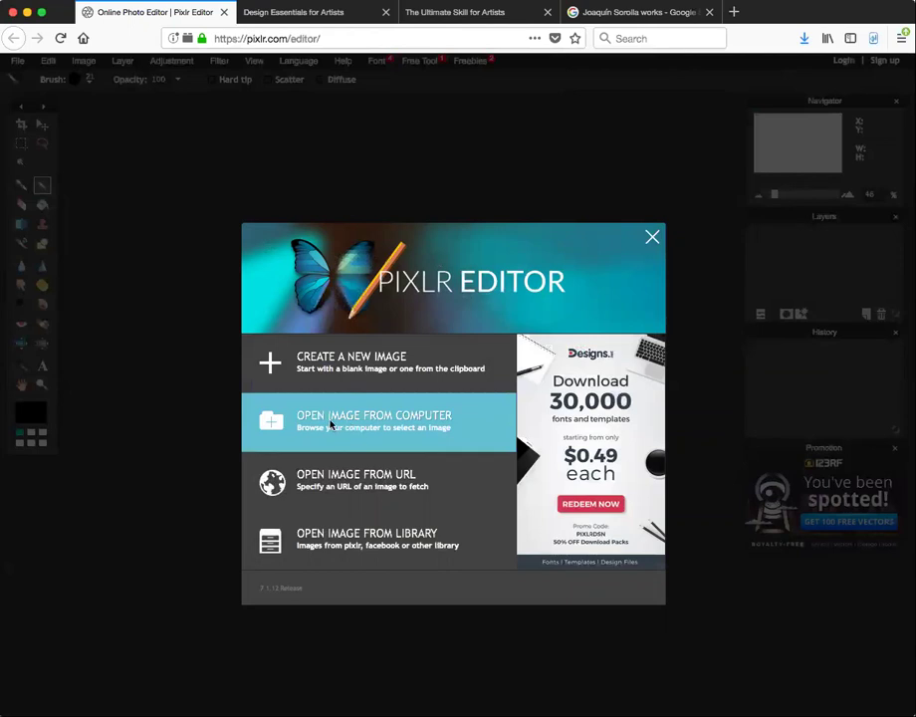
{"action": "left_click", "coordinate": [330, 425]}
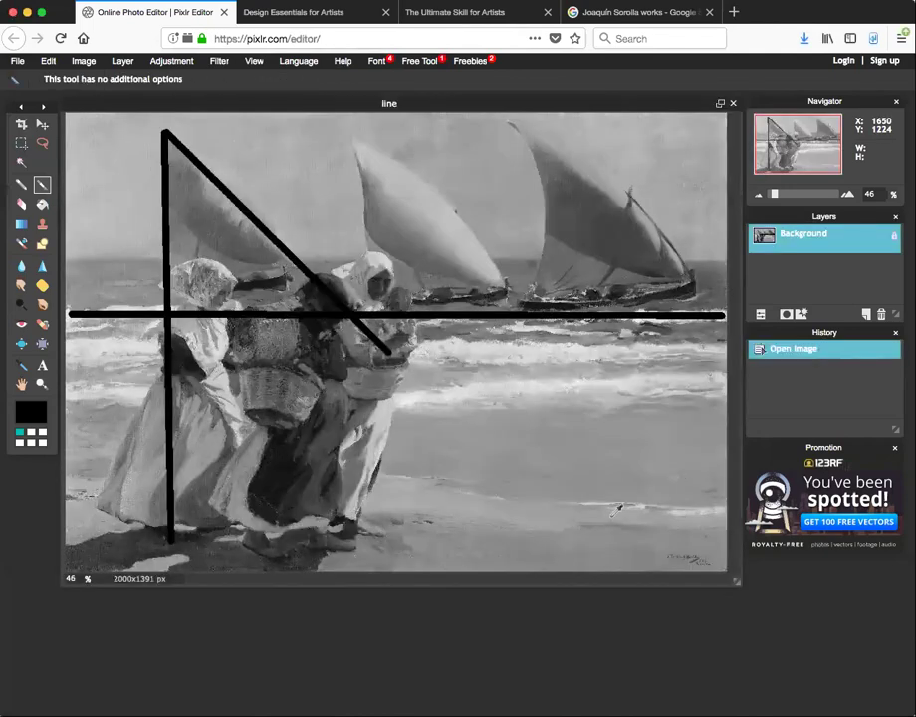
{"action": "key", "text": "super+r"}
{"action": "key", "text": "Return"}
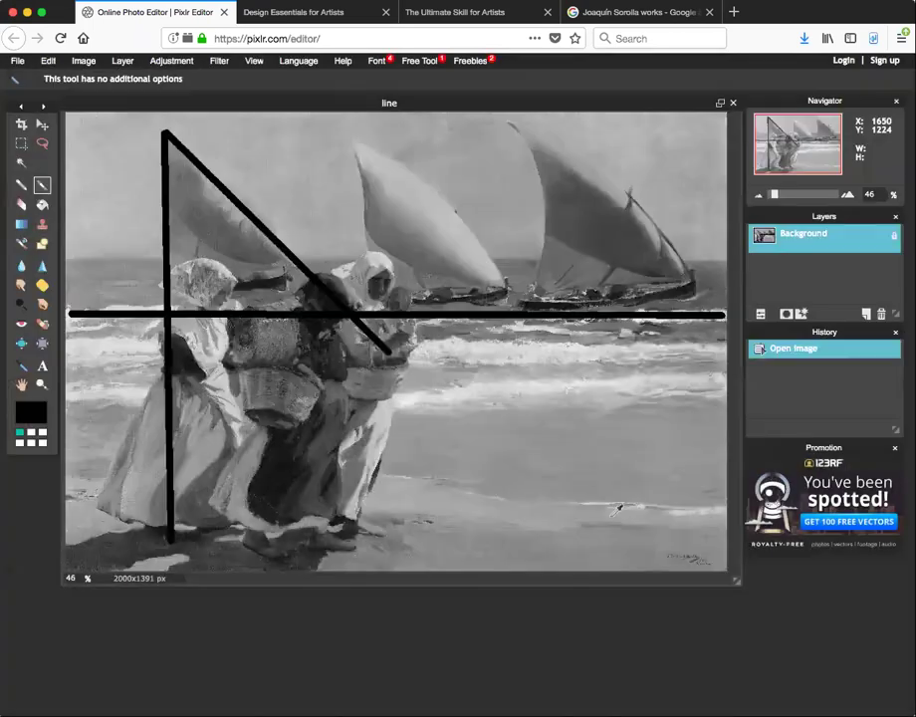